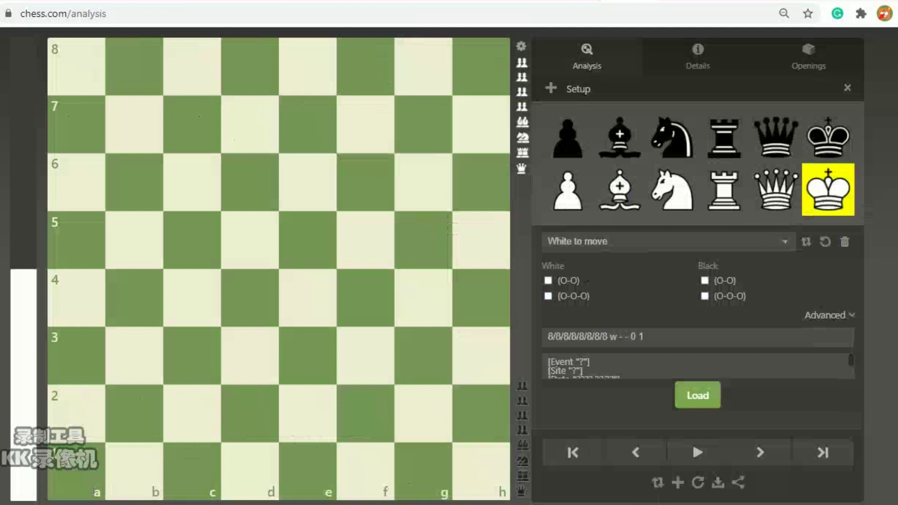
- Place black pawns on f7, f6 and g6, a white queen on h4 and the black king on g7
{"action": "left_click_drag", "start_coordinate": [567, 138], "coordinate": [365, 126]}
{"action": "left_click_drag", "start_coordinate": [568, 138], "coordinate": [365, 184]}
{"action": "left_click_drag", "start_coordinate": [775, 189], "coordinate": [481, 300]}
{"action": "left_click_drag", "start_coordinate": [827, 138], "coordinate": [424, 127]}
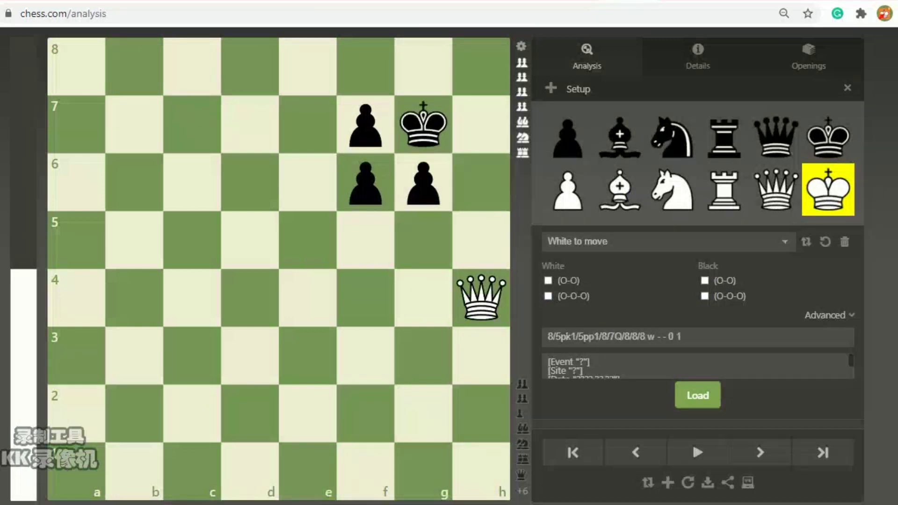
- Capture the f6 pawn with the white queen, recapture with the black king, and place a white bishop on e5 via h2
{"action": "left_click_drag", "start_coordinate": [481, 300], "coordinate": [365, 183]}
{"action": "left_click_drag", "start_coordinate": [423, 126], "coordinate": [365, 182]}
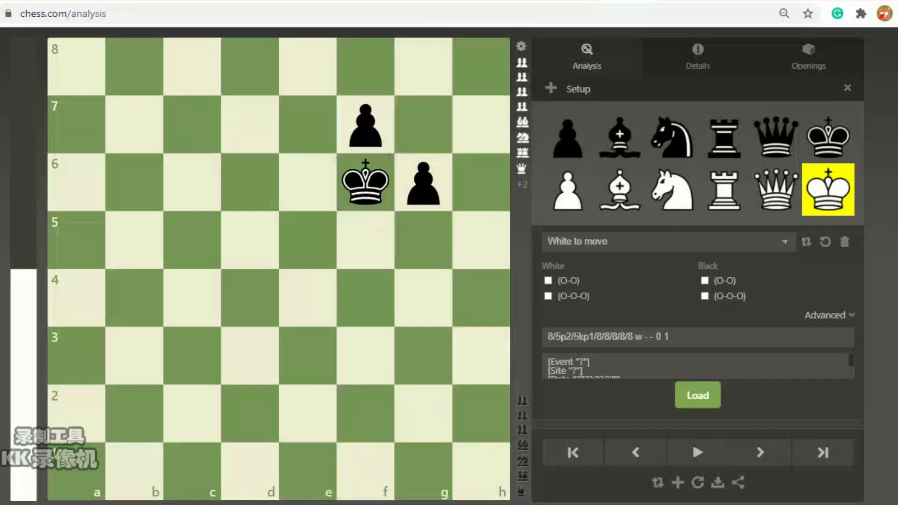
{"action": "left_click_drag", "start_coordinate": [620, 190], "coordinate": [481, 412]}
{"action": "left_click_drag", "start_coordinate": [481, 413], "coordinate": [305, 237]}
{"action": "mouse_move", "coordinate": [366, 183]}
{"action": "left_mouse_down"}
{"action": "mouse_move", "coordinate": [419, 125]}
{"action": "mouse_move", "coordinate": [365, 182]}
{"action": "mouse_move", "coordinate": [412, 230]}
{"action": "mouse_move", "coordinate": [365, 182]}
{"action": "left_mouse_up"}
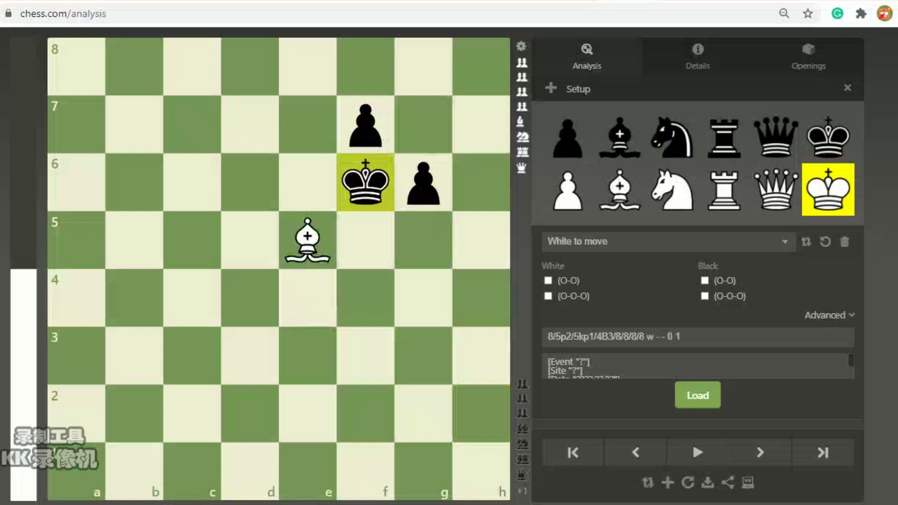
- Add a black knight on e7, the black king on f6, black pawns on b6, c5 and c7, and white pawns on c4 and d5
{"action": "left_click_drag", "start_coordinate": [671, 138], "coordinate": [314, 125]}
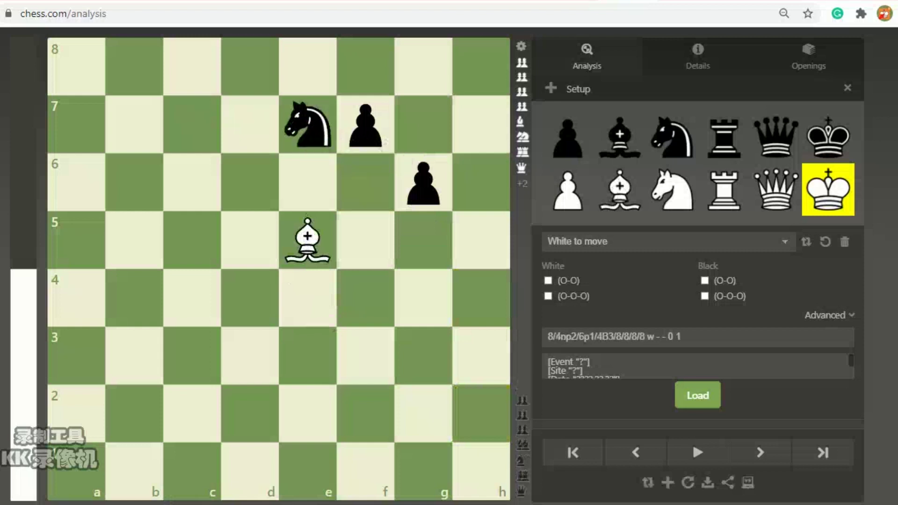
{"action": "left_click_drag", "start_coordinate": [828, 138], "coordinate": [365, 182]}
{"action": "left_click_drag", "start_coordinate": [567, 192], "coordinate": [192, 297]}
{"action": "right_click", "coordinate": [192, 297]}
{"action": "left_click_drag", "start_coordinate": [567, 137], "coordinate": [192, 240]}
{"action": "left_click_drag", "start_coordinate": [567, 191], "coordinate": [191, 298]}
{"action": "left_click_drag", "start_coordinate": [568, 137], "coordinate": [140, 180]}
- Return the white bishop to h2 and the black king to g7, and put back the white queen on h4 and black pawn on f6
{"action": "left_click_drag", "start_coordinate": [308, 241], "coordinate": [480, 412]}
{"action": "left_click_drag", "start_coordinate": [365, 183], "coordinate": [423, 124]}
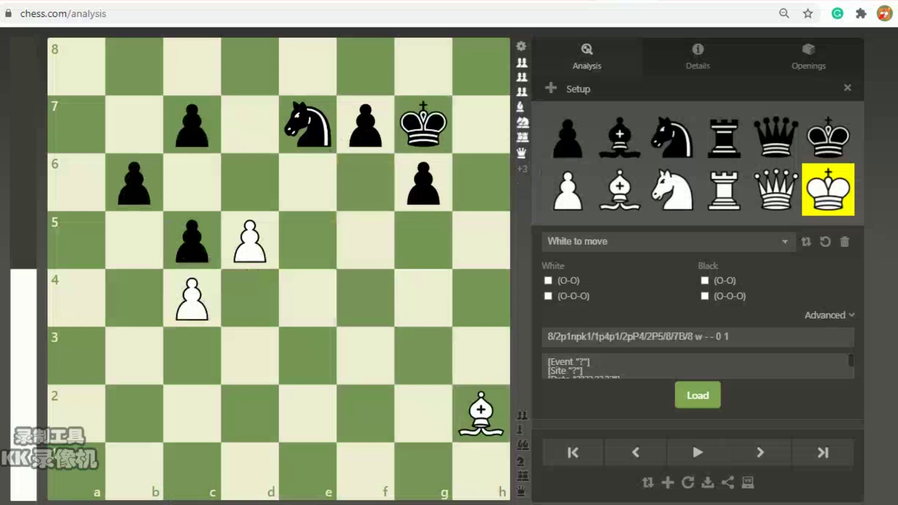
{"action": "left_click_drag", "start_coordinate": [775, 189], "coordinate": [480, 298]}
{"action": "left_click_drag", "start_coordinate": [567, 137], "coordinate": [354, 182]}
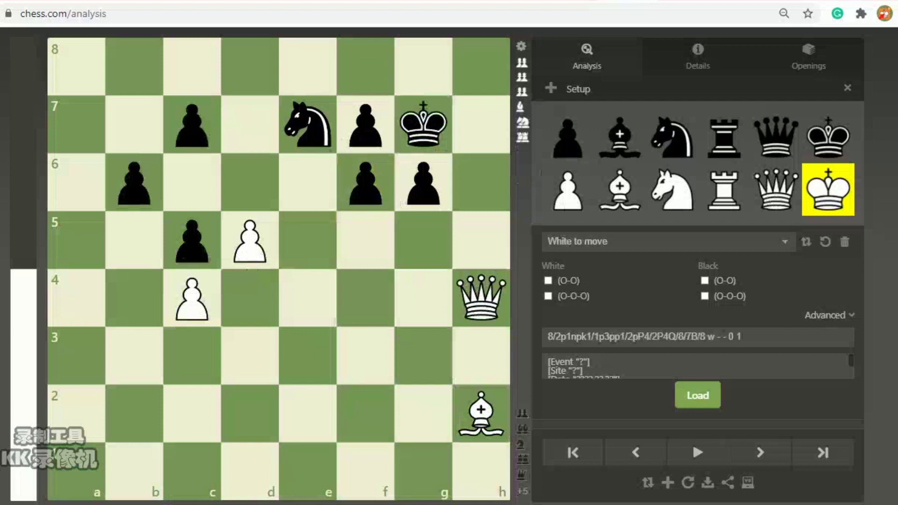
- Place a white rook on e1, black rooks on e8 and f8, the white king on g1, and white pawns on f3, g4 and h3
{"action": "left_click_drag", "start_coordinate": [724, 190], "coordinate": [308, 470]}
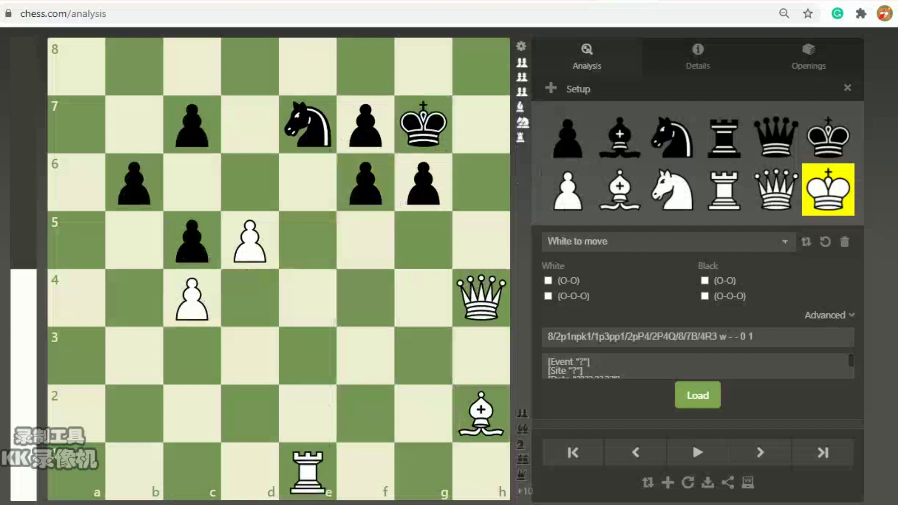
{"action": "left_click_drag", "start_coordinate": [724, 138], "coordinate": [308, 66]}
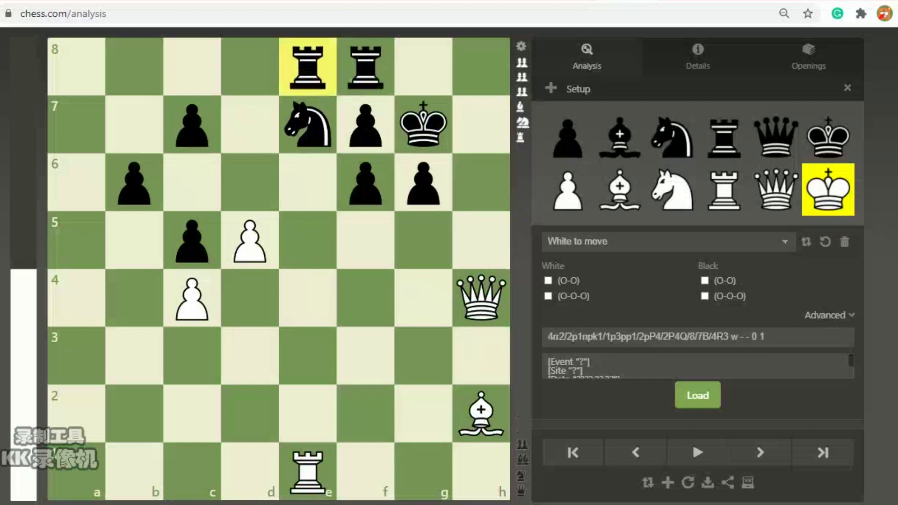
{"action": "left_click_drag", "start_coordinate": [827, 189], "coordinate": [423, 468]}
{"action": "left_click_drag", "start_coordinate": [724, 138], "coordinate": [307, 67]}
{"action": "left_click_drag", "start_coordinate": [568, 189], "coordinate": [470, 369]}
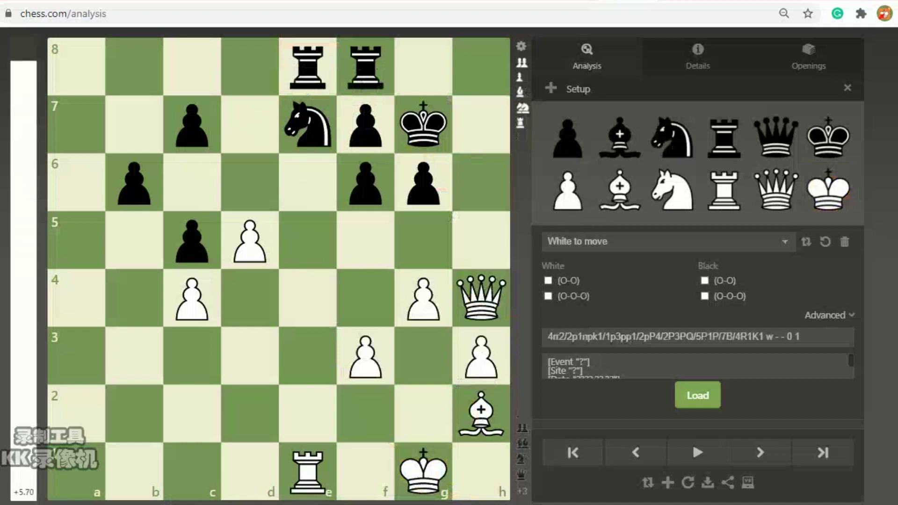
- Mark the queen sacrifice on f6, the king's recapture and the bishop check on e5 with arrows, and clear the markings
{"action": "left_click_drag", "start_coordinate": [480, 298], "coordinate": [366, 181]}
{"action": "right_click", "coordinate": [366, 182]}
{"action": "left_click_drag", "start_coordinate": [423, 124], "coordinate": [365, 182]}
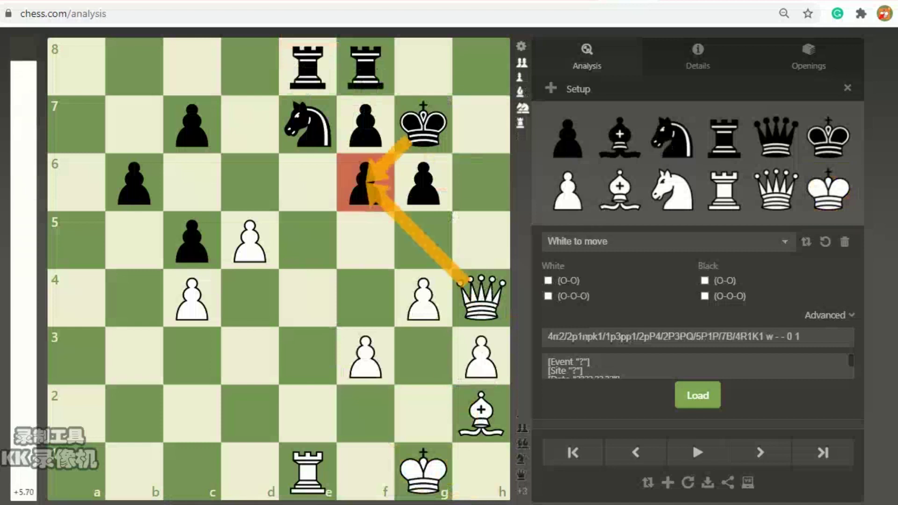
{"action": "left_click_drag", "start_coordinate": [481, 413], "coordinate": [308, 240]}
{"action": "left_click", "coordinate": [308, 240]}
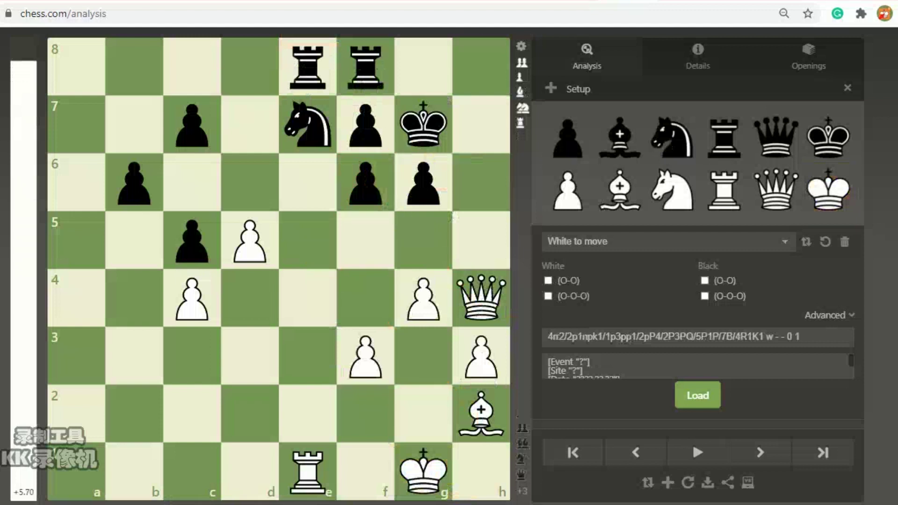
- Mark the full line Qxf6, Kxf6, Be5, Kg5, Bg7 with arrows, highlight f6 and the h6 escape square, and clear the markings
{"action": "left_click_drag", "start_coordinate": [480, 298], "coordinate": [366, 183]}
{"action": "left_click_drag", "start_coordinate": [424, 124], "coordinate": [365, 183]}
{"action": "left_click_drag", "start_coordinate": [481, 414], "coordinate": [307, 240]}
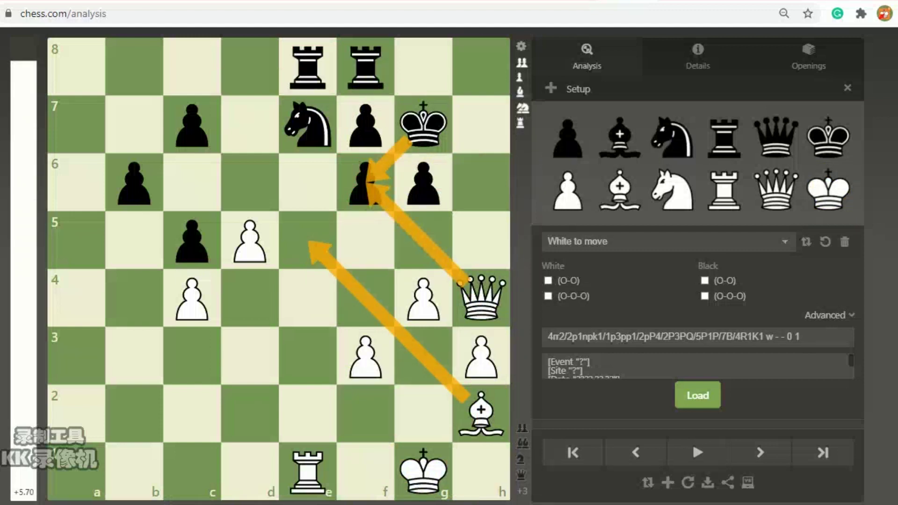
{"action": "left_click_drag", "start_coordinate": [365, 182], "coordinate": [423, 240]}
{"action": "left_click_drag", "start_coordinate": [307, 240], "coordinate": [423, 124]}
{"action": "right_click", "coordinate": [365, 182]}
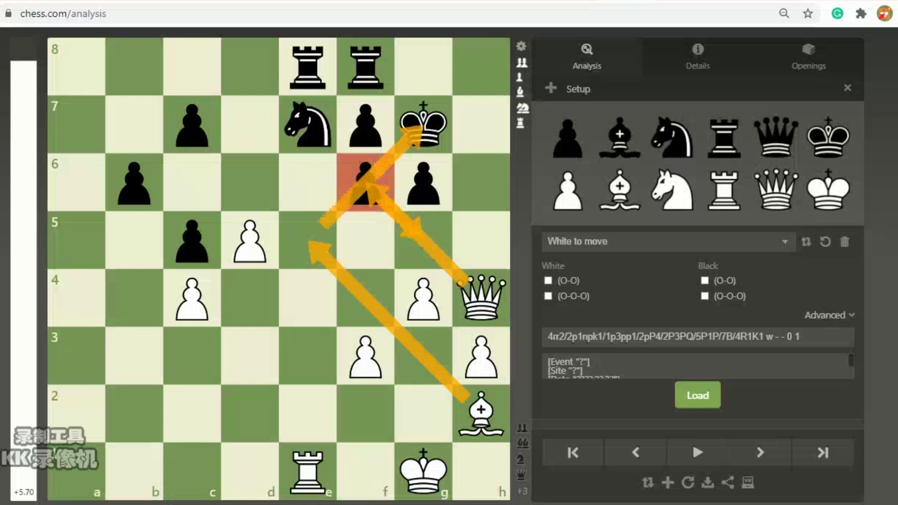
{"action": "left_click_drag", "start_coordinate": [423, 124], "coordinate": [480, 182]}
{"action": "right_click", "coordinate": [480, 183]}
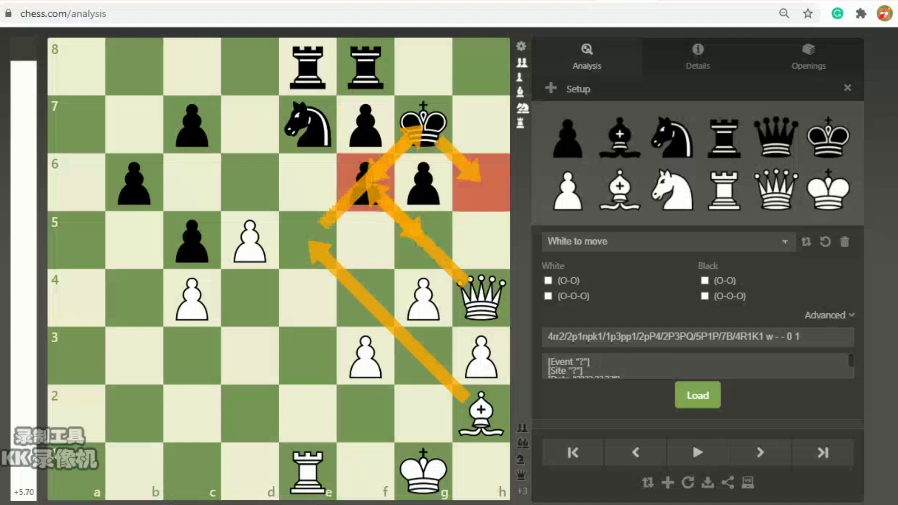
{"action": "mouse_move", "coordinate": [365, 357]}
{"action": "left_mouse_down"}
{"action": "mouse_move", "coordinate": [362, 313]}
{"action": "mouse_move", "coordinate": [365, 357]}
{"action": "left_mouse_up"}
{"action": "mouse_move", "coordinate": [423, 472]}
{"action": "left_mouse_down"}
{"action": "mouse_move", "coordinate": [423, 338]}
{"action": "mouse_move", "coordinate": [423, 470]}
{"action": "mouse_move", "coordinate": [423, 411]}
{"action": "mouse_move", "coordinate": [783, 213]}
{"action": "mouse_move", "coordinate": [421, 436]}
{"action": "mouse_move", "coordinate": [423, 470]}
{"action": "left_mouse_up"}
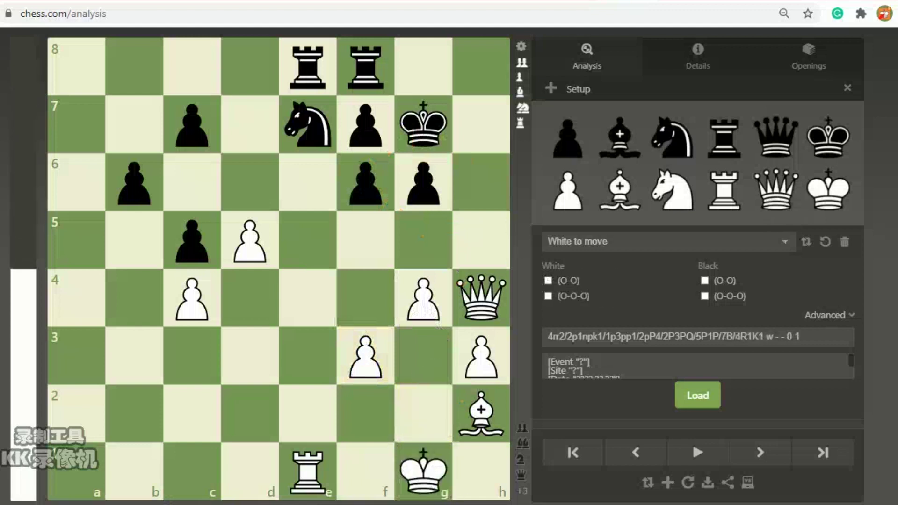
- Add a white knight on g2 and a black queen on d8, and load the position for analysis
{"action": "left_click_drag", "start_coordinate": [672, 190], "coordinate": [422, 412]}
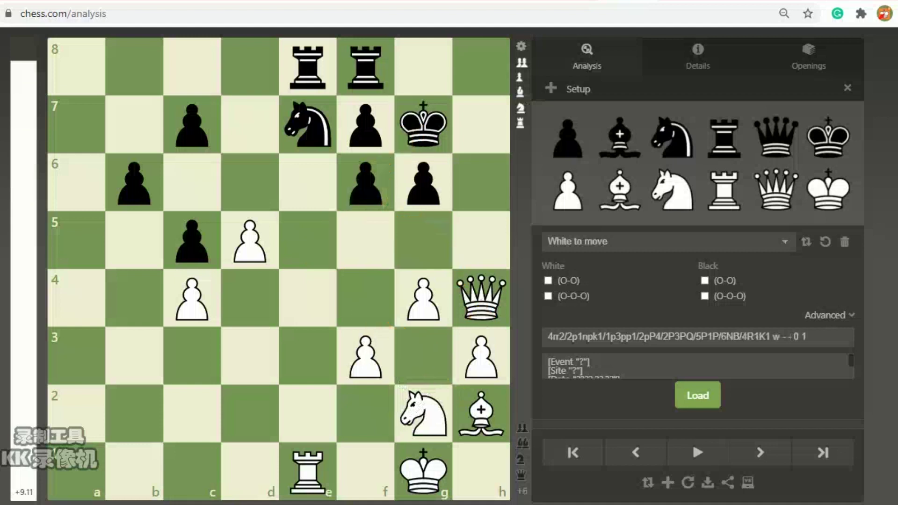
{"action": "left_click_drag", "start_coordinate": [775, 138], "coordinate": [249, 66]}
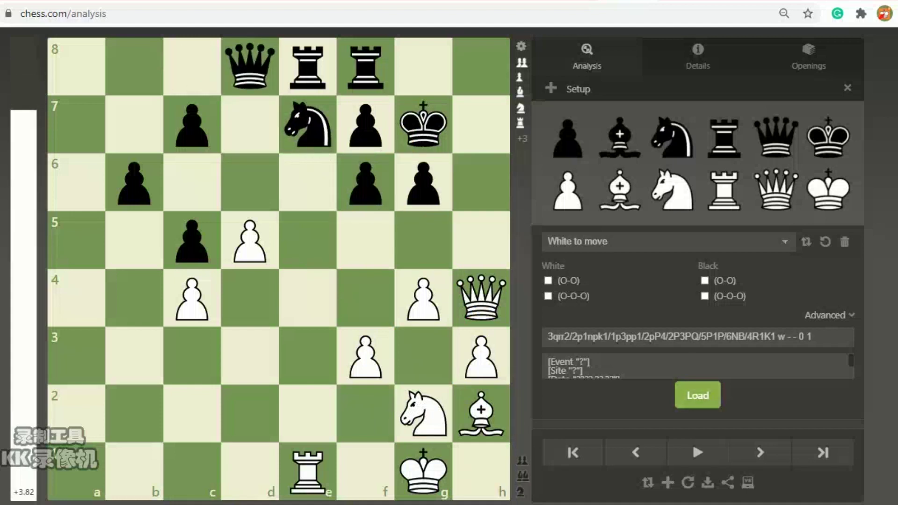
{"action": "left_click", "coordinate": [697, 395]}
- Play the moves Qxf6+ Kxf6, Be5+ Kg5, Bg7 on the analysis board
{"action": "left_click_drag", "start_coordinate": [481, 298], "coordinate": [365, 182]}
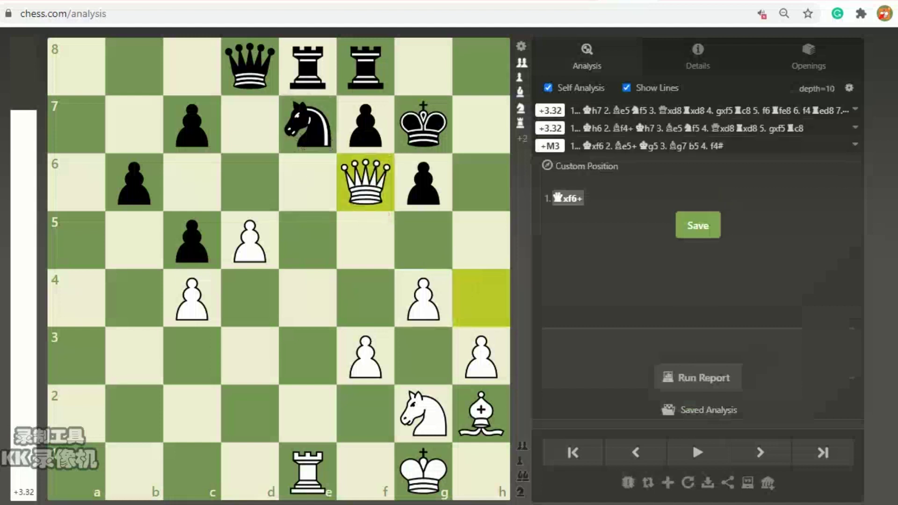
{"action": "left_click_drag", "start_coordinate": [423, 124], "coordinate": [366, 183]}
{"action": "left_click_drag", "start_coordinate": [481, 414], "coordinate": [307, 240]}
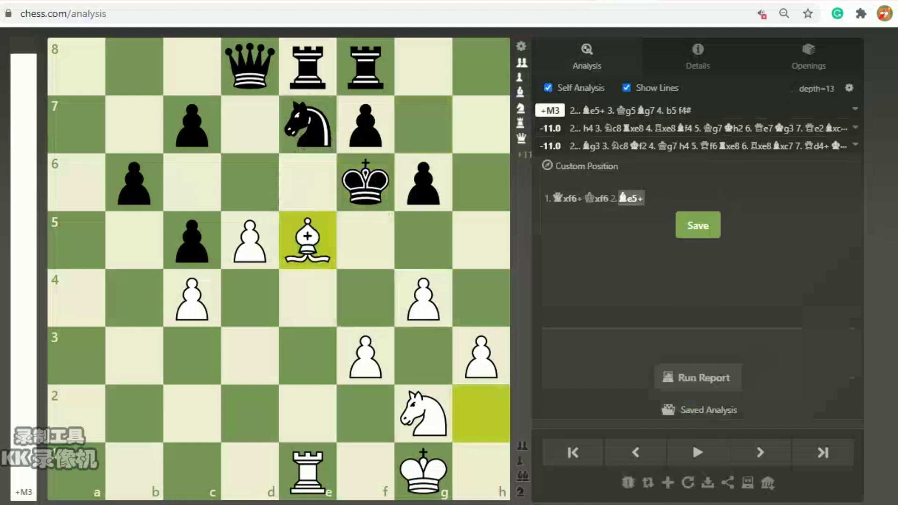
{"action": "left_click_drag", "start_coordinate": [366, 183], "coordinate": [424, 240]}
{"action": "left_click_drag", "start_coordinate": [308, 240], "coordinate": [423, 124]}
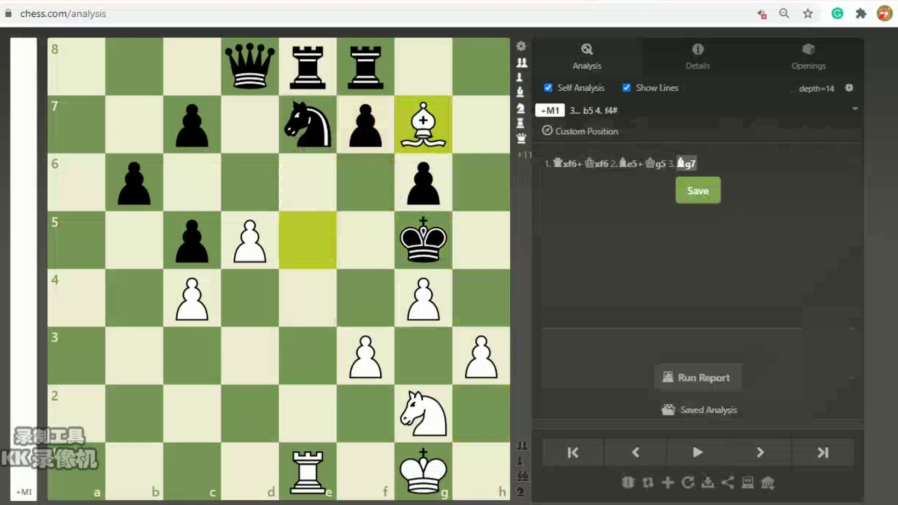
- Highlight the black king on g5 and mark the pawn threats from f4 and h4 with arrows
{"action": "right_click", "coordinate": [423, 240]}
{"action": "right_click", "coordinate": [481, 356]}
{"action": "left_click_drag", "start_coordinate": [481, 356], "coordinate": [423, 240]}
{"action": "right_click", "coordinate": [482, 356]}
{"action": "left_click_drag", "start_coordinate": [481, 356], "coordinate": [481, 298]}
{"action": "left_click_drag", "start_coordinate": [481, 298], "coordinate": [423, 240]}
{"action": "right_click", "coordinate": [423, 240]}
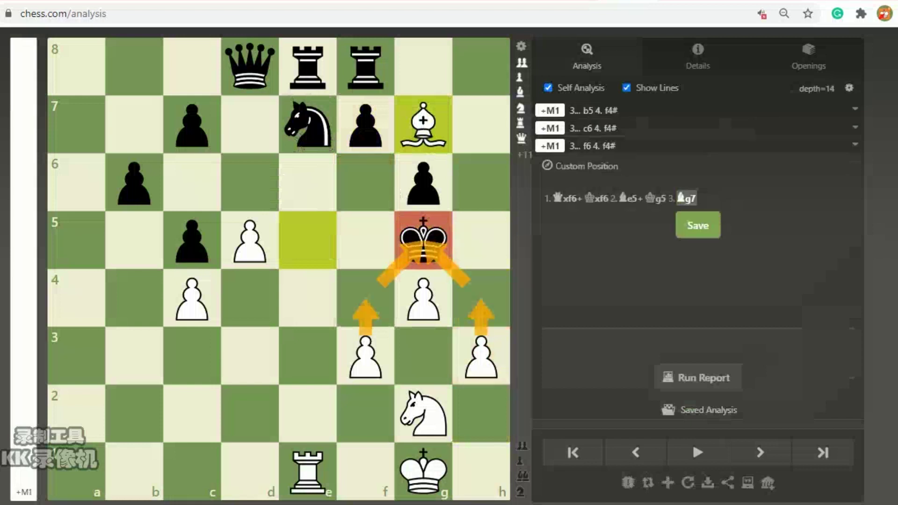
- Play Nf5 and the mating move f4#, and step back through the moves to the initial position
{"action": "left_click_drag", "start_coordinate": [307, 124], "coordinate": [366, 239]}
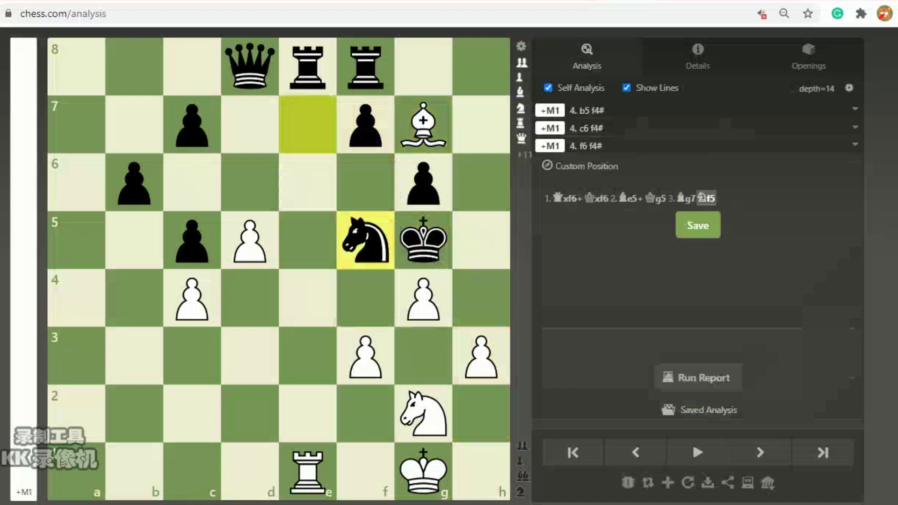
{"action": "left_click_drag", "start_coordinate": [365, 355], "coordinate": [366, 298]}
{"action": "key", "text": "Left"}
{"action": "key", "text": "Left"}
{"action": "key", "text": "Left"}
{"action": "key", "text": "Left"}
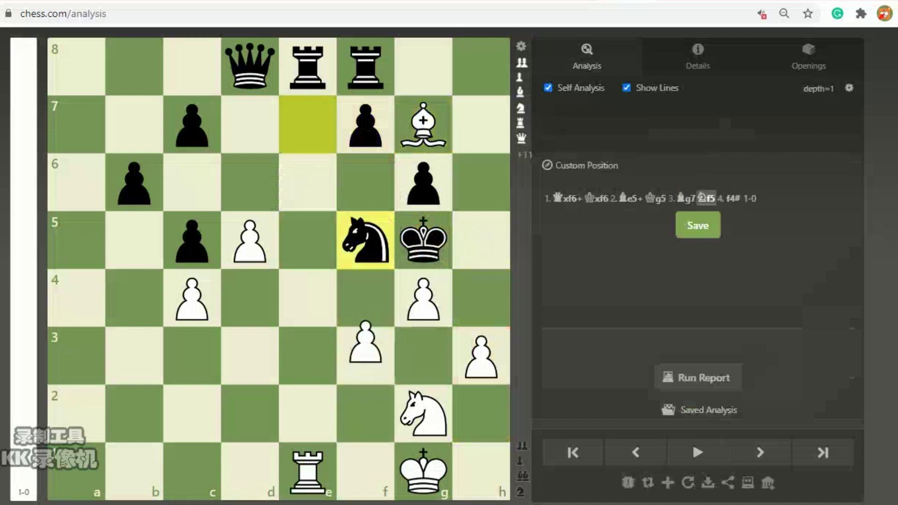
{"action": "key", "text": "Left"}
{"action": "key", "text": "Left"}
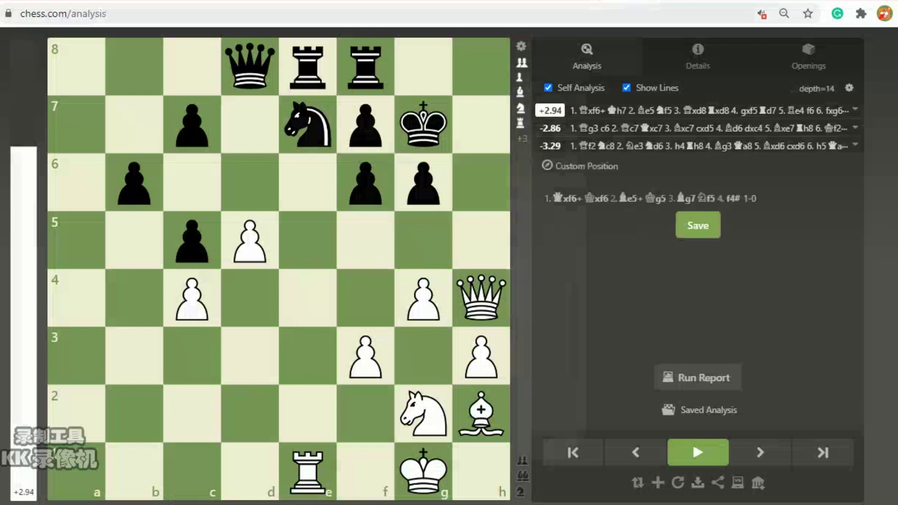
- Copy the position's FEN from the sharing dialog and close the dialog
{"action": "left_click", "coordinate": [698, 483]}
{"action": "key", "text": "ctrl+c"}
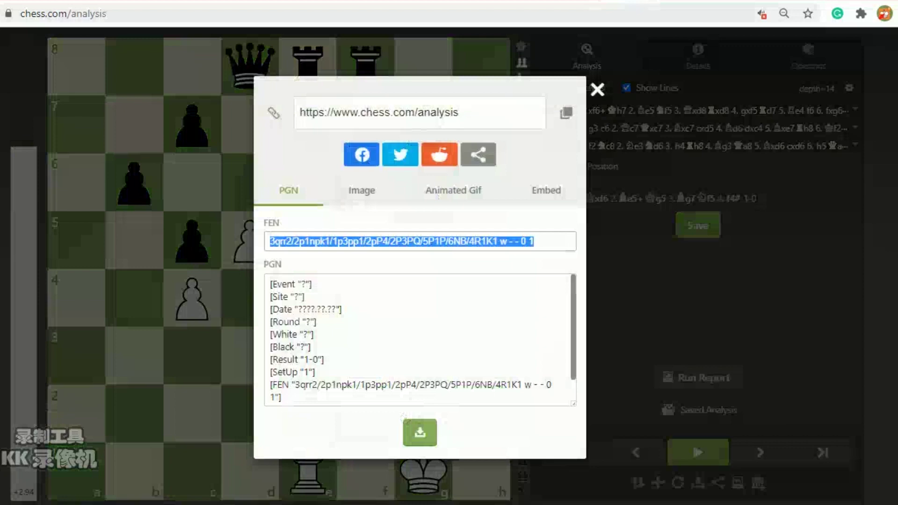
{"action": "left_click", "coordinate": [597, 89]}
- Reload the analysis page and replace the starting FEN in the position setup with the copied one
{"action": "left_click", "coordinate": [375, 14]}
{"action": "key", "text": "Return"}
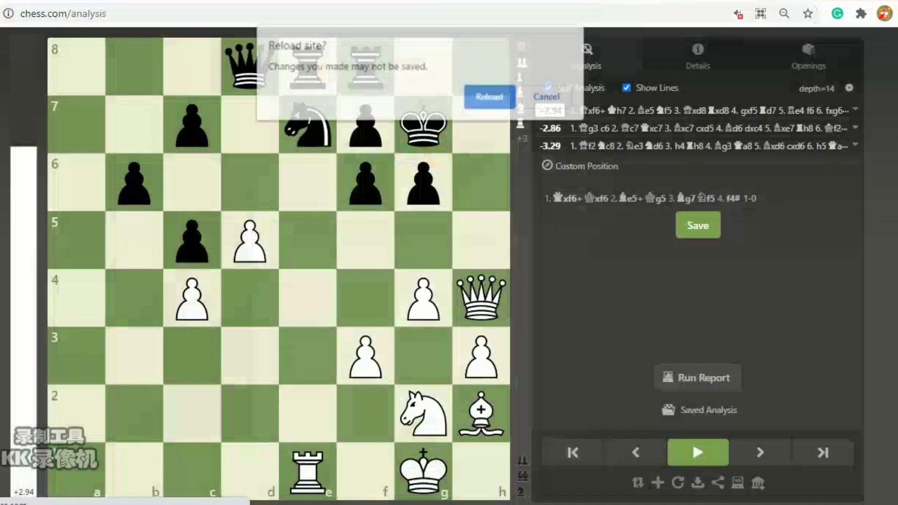
{"action": "key", "text": "Return"}
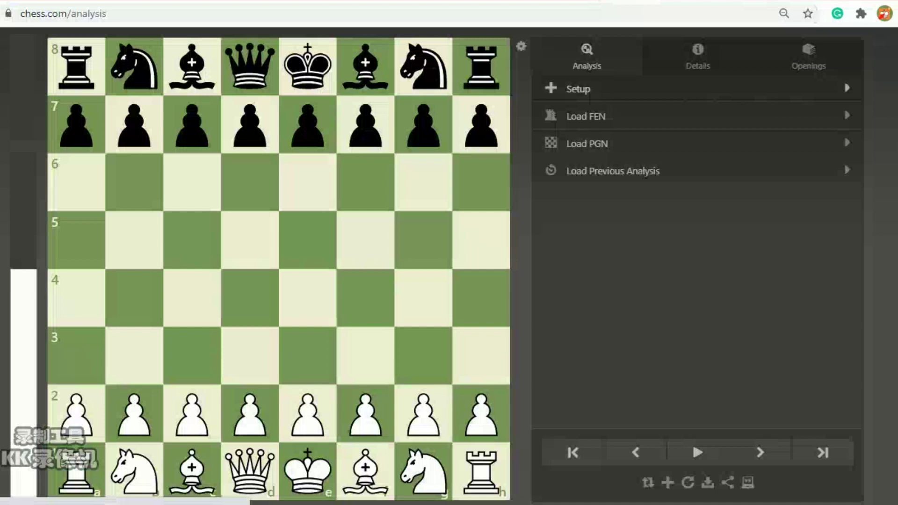
{"action": "left_click", "coordinate": [578, 89]}
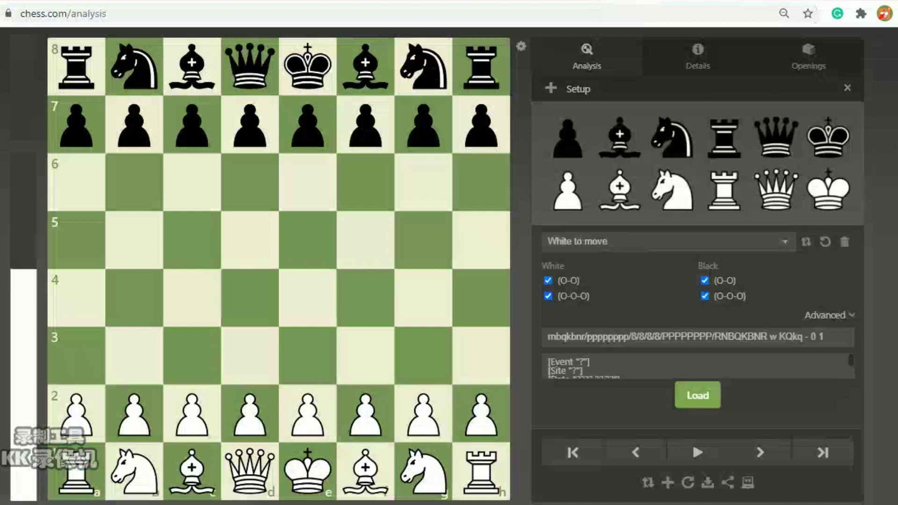
{"action": "double_click", "coordinate": [598, 337]}
{"action": "key", "text": "ctrl+a"}
{"action": "key", "text": "ctrl+v"}
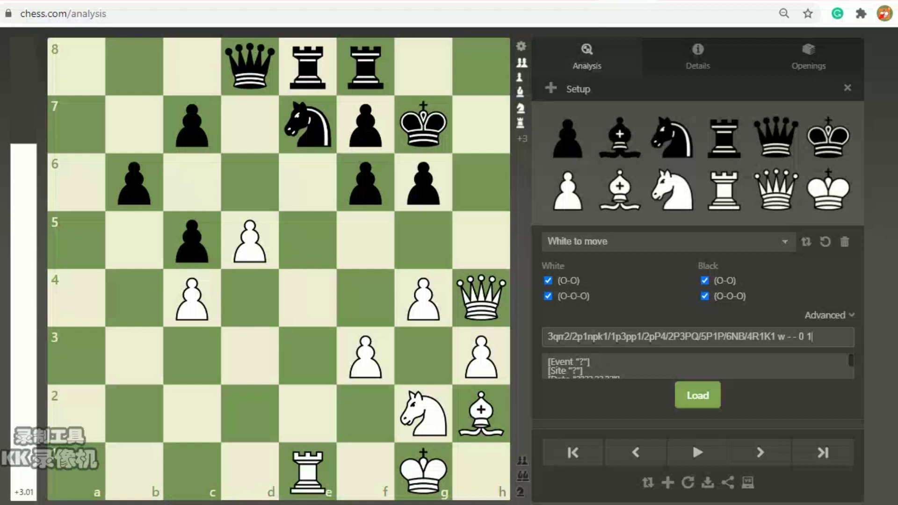
- Add a black bishop on d7 and a black pawn on h7, keeping the black king on g7
{"action": "left_click_drag", "start_coordinate": [620, 138], "coordinate": [250, 125]}
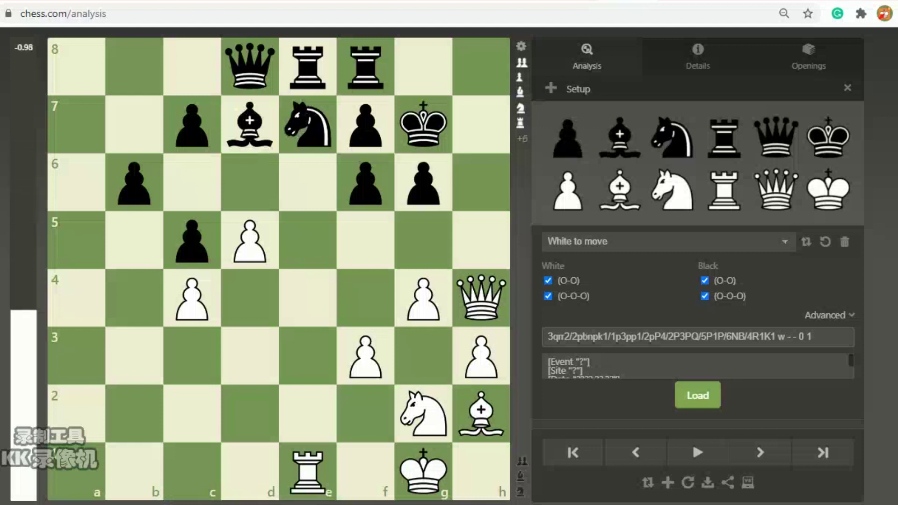
{"action": "left_click_drag", "start_coordinate": [423, 124], "coordinate": [481, 129]}
{"action": "left_click_drag", "start_coordinate": [827, 137], "coordinate": [419, 131]}
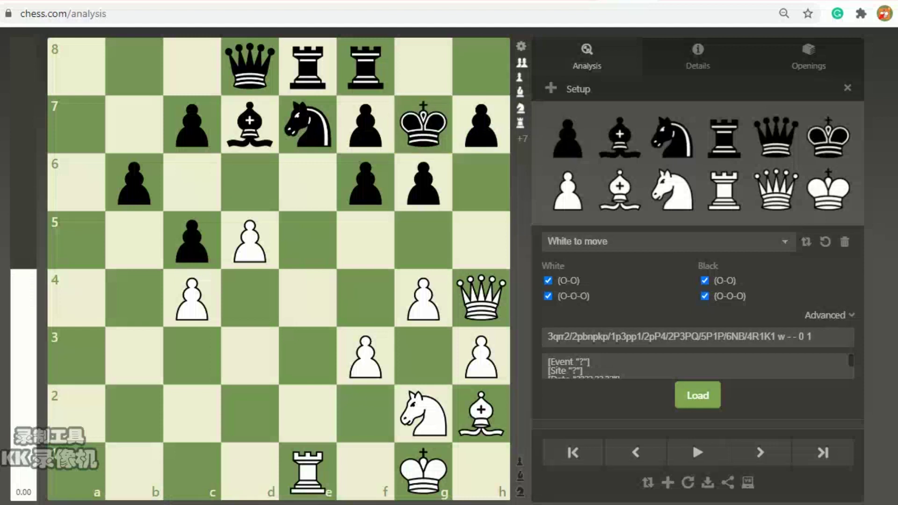
- Mark the line Qxf6, Kxf6, Be5, Kg5 and the bishop moves to f4 and from e5 to g7 with arrows
{"action": "left_click_drag", "start_coordinate": [481, 298], "coordinate": [366, 183]}
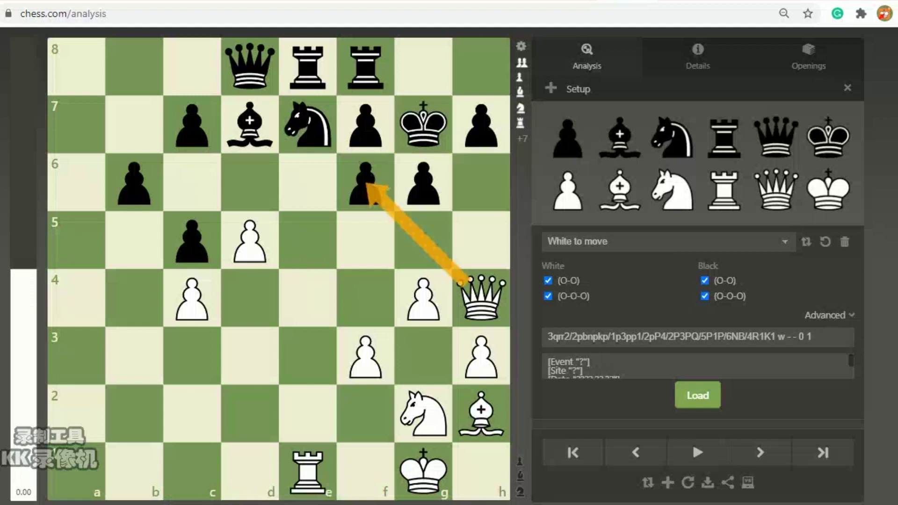
{"action": "left_click_drag", "start_coordinate": [424, 124], "coordinate": [365, 182]}
{"action": "left_click_drag", "start_coordinate": [481, 413], "coordinate": [307, 240]}
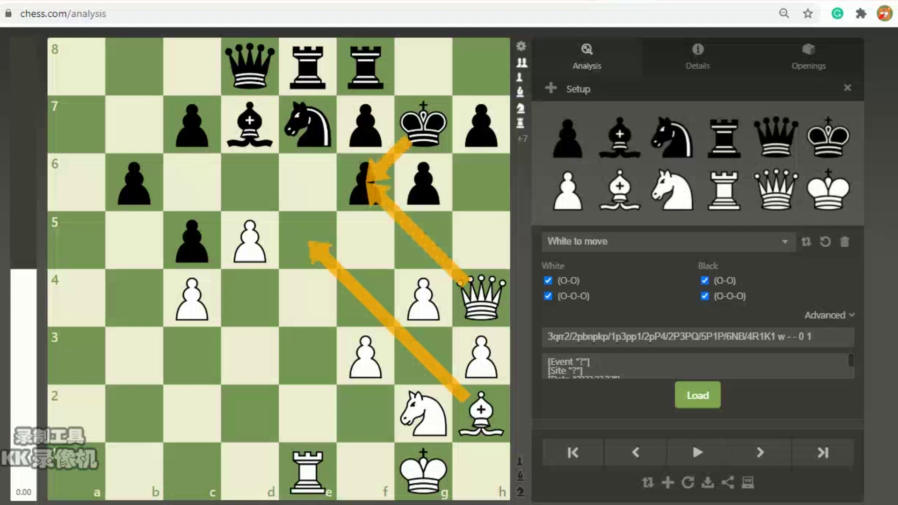
{"action": "left_click_drag", "start_coordinate": [365, 182], "coordinate": [423, 240]}
{"action": "left_click_drag", "start_coordinate": [481, 413], "coordinate": [366, 298]}
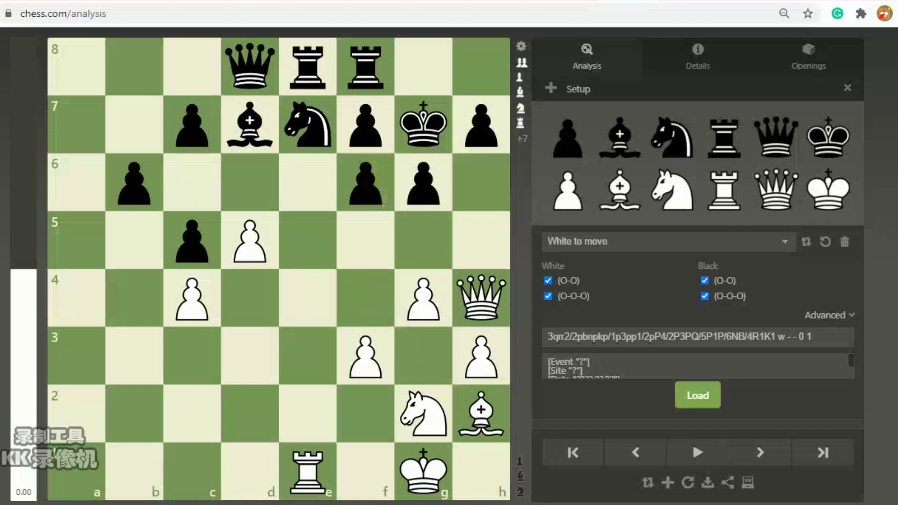
{"action": "left_click_drag", "start_coordinate": [308, 240], "coordinate": [423, 124]}
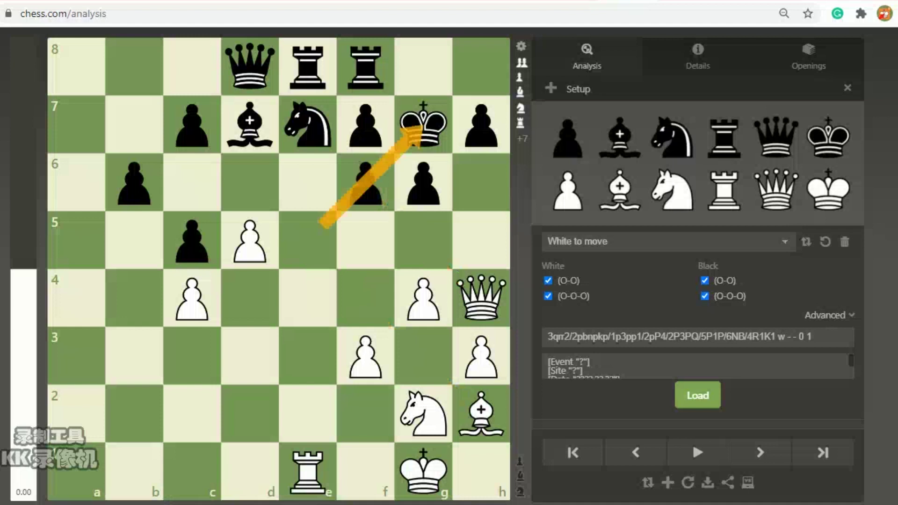
- Mark the line Qxf6, Kxf6, Be5, Kg5 and the d7 bishop's capture on g4 with arrows, and clear all markings
{"action": "left_click", "coordinate": [423, 123]}
{"action": "left_click_drag", "start_coordinate": [481, 298], "coordinate": [366, 183]}
{"action": "left_click_drag", "start_coordinate": [423, 124], "coordinate": [366, 182]}
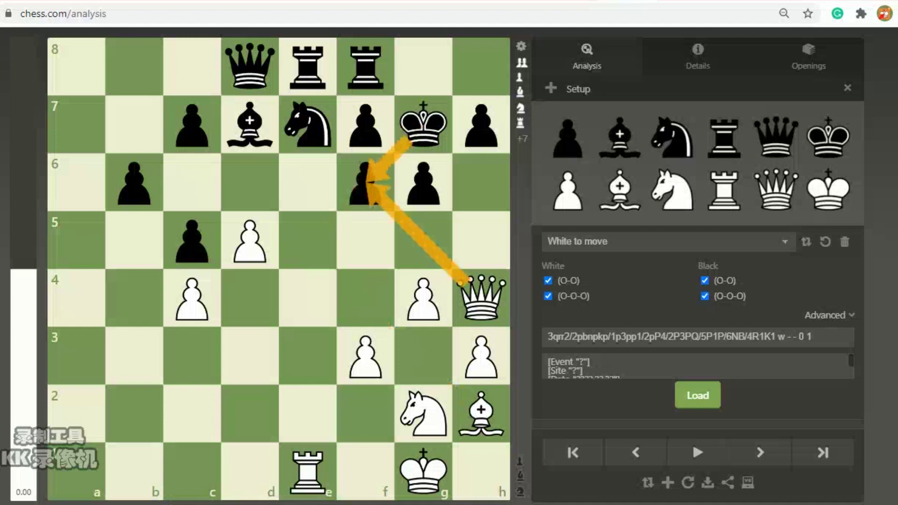
{"action": "left_click_drag", "start_coordinate": [482, 414], "coordinate": [423, 124]}
{"action": "left_click_drag", "start_coordinate": [250, 124], "coordinate": [423, 298]}
{"action": "right_click", "coordinate": [423, 298]}
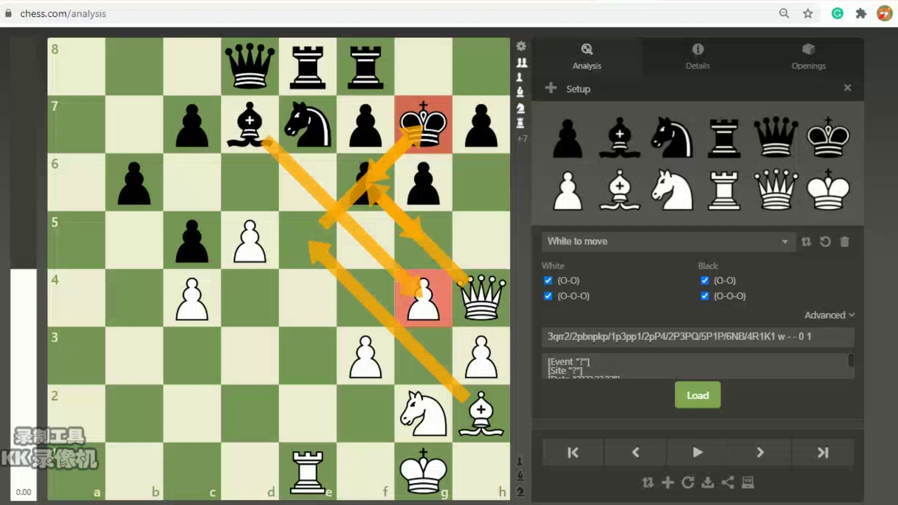
{"action": "left_click", "coordinate": [366, 356]}
{"action": "left_click", "coordinate": [366, 356]}
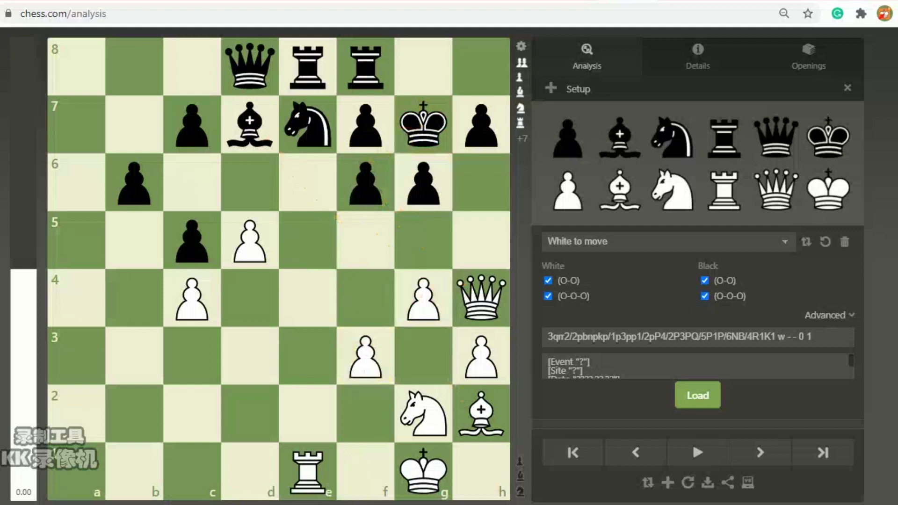
- Play the line Qxf6, Kxf6, Be5, Kg5, Bg7, Bxg4 by moving the pieces on the setup board
{"action": "mouse_move", "coordinate": [423, 124]}
{"action": "left_mouse_down"}
{"action": "mouse_move", "coordinate": [418, 79]}
{"action": "mouse_move", "coordinate": [424, 124]}
{"action": "left_mouse_up"}
{"action": "left_click_drag", "start_coordinate": [481, 298], "coordinate": [365, 182]}
{"action": "mouse_move", "coordinate": [423, 182]}
{"action": "left_mouse_down"}
{"action": "mouse_move", "coordinate": [365, 241]}
{"action": "mouse_move", "coordinate": [423, 183]}
{"action": "left_mouse_up"}
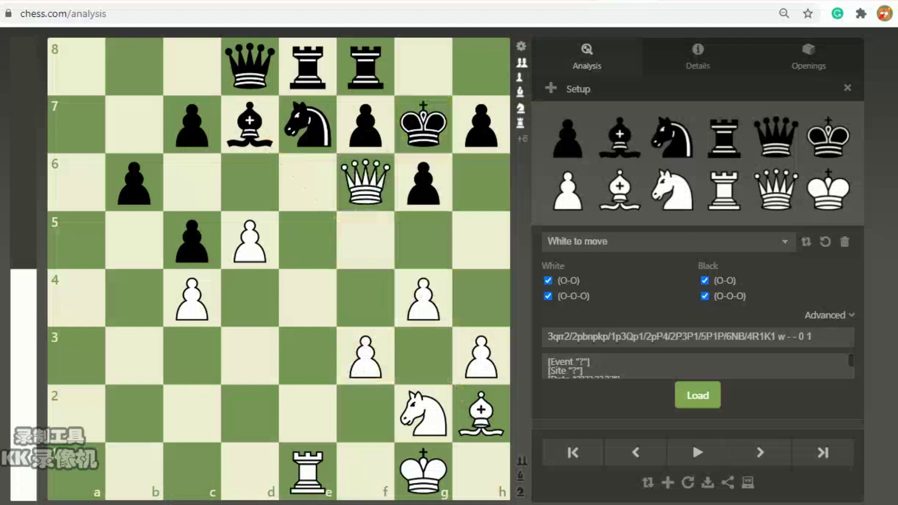
{"action": "left_click_drag", "start_coordinate": [423, 124], "coordinate": [365, 182]}
{"action": "left_click_drag", "start_coordinate": [482, 413], "coordinate": [307, 241]}
{"action": "left_click_drag", "start_coordinate": [366, 182], "coordinate": [423, 241]}
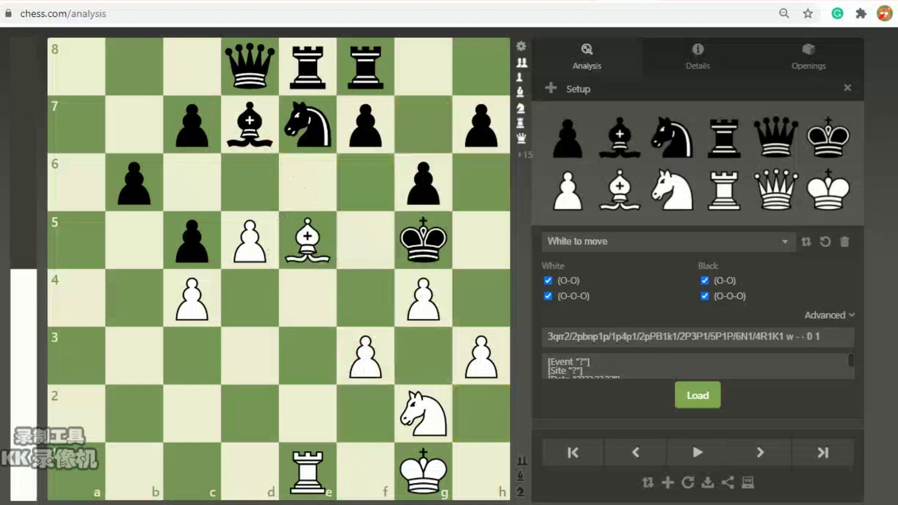
{"action": "left_click_drag", "start_coordinate": [307, 240], "coordinate": [423, 124]}
{"action": "left_click_drag", "start_coordinate": [250, 124], "coordinate": [442, 278]}
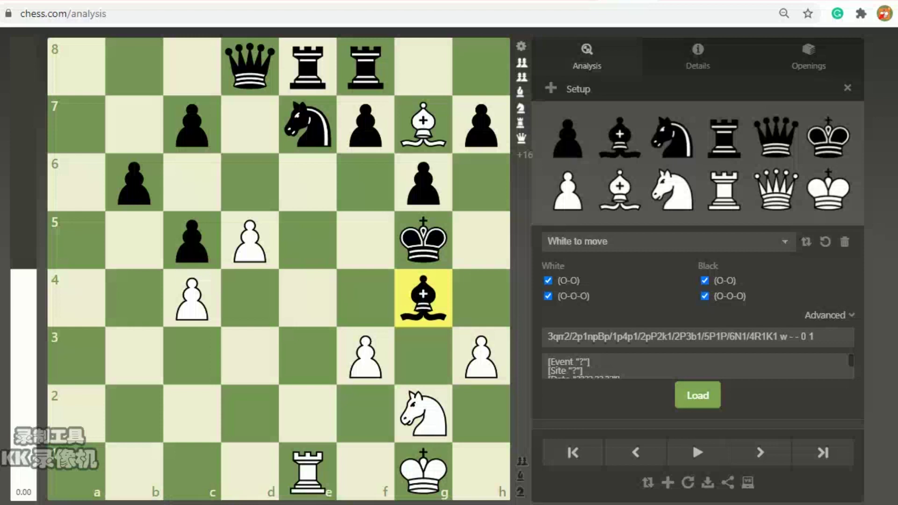
- Replace the white pawn on f3, add another white pawn on d3, and try f4 before returning the pawn to f3
{"action": "mouse_move", "coordinate": [423, 298]}
{"action": "left_mouse_down"}
{"action": "mouse_move", "coordinate": [365, 355]}
{"action": "mouse_move", "coordinate": [423, 298]}
{"action": "left_mouse_up"}
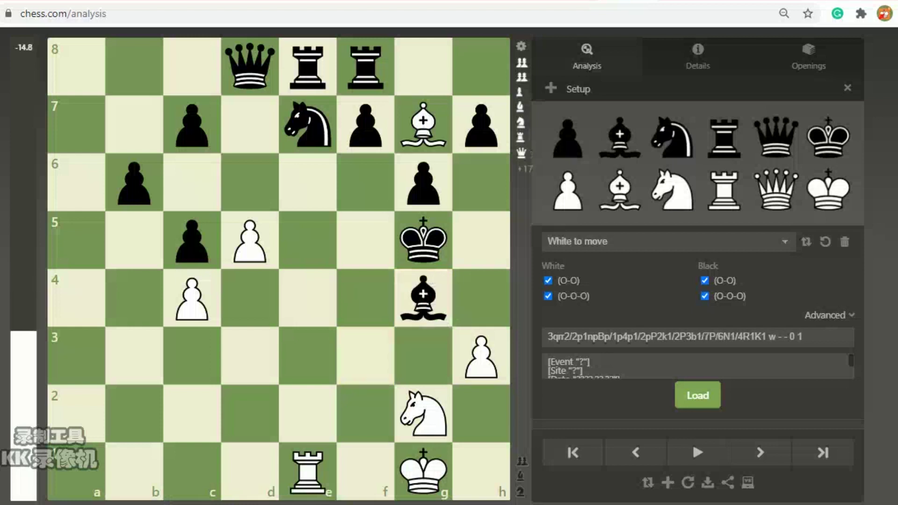
{"action": "left_click_drag", "start_coordinate": [567, 191], "coordinate": [365, 355]}
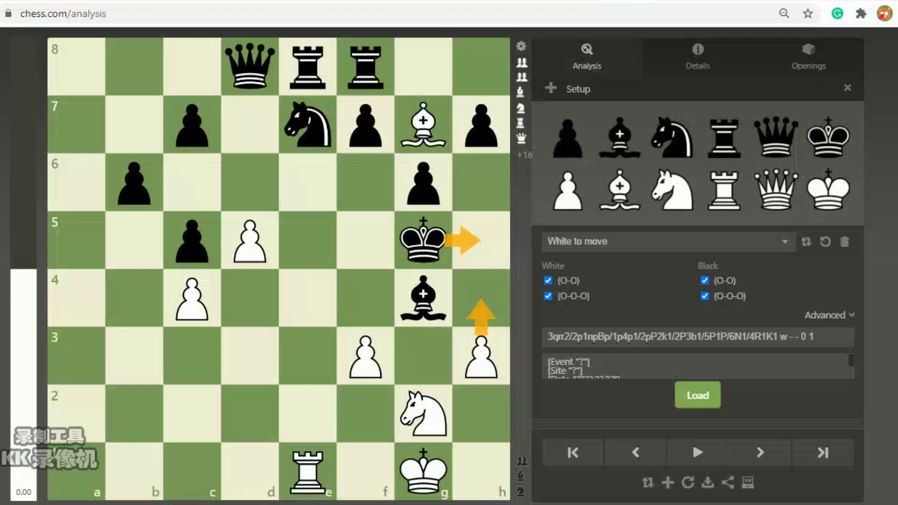
{"action": "left_click_drag", "start_coordinate": [567, 190], "coordinate": [251, 357]}
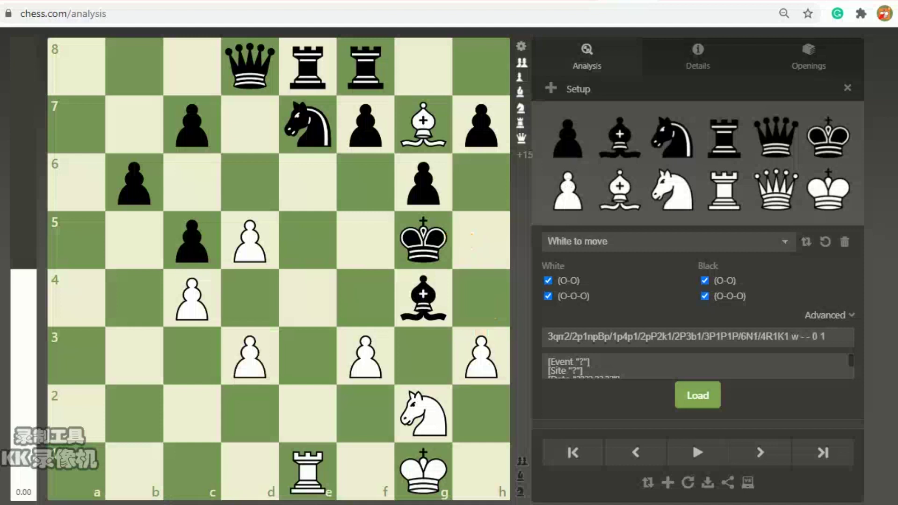
{"action": "left_click_drag", "start_coordinate": [365, 358], "coordinate": [370, 304]}
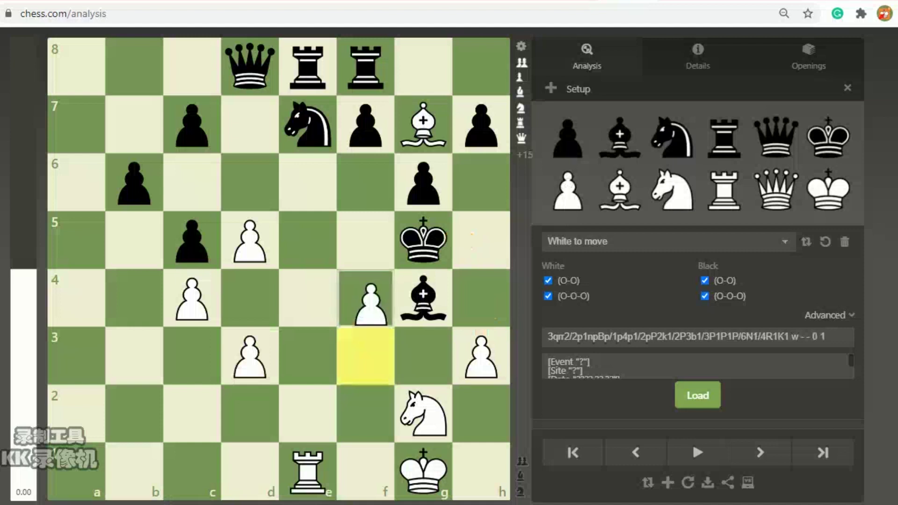
{"action": "left_click_drag", "start_coordinate": [371, 301], "coordinate": [366, 356]}
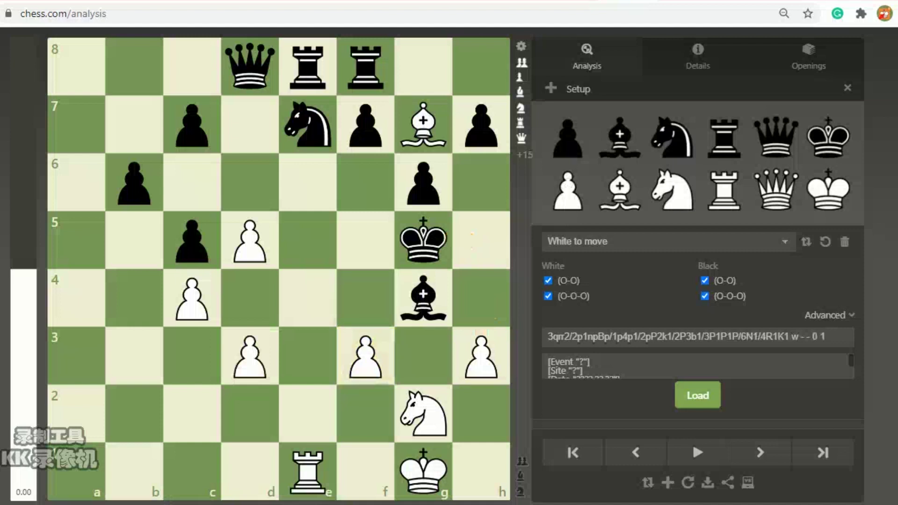
- Rebuild the starting position with the white king on h2, bishop on g3, queen on h4, and the black king on g7, pawn on f6, bishop on d7
{"action": "left_click_drag", "start_coordinate": [423, 470], "coordinate": [482, 411]}
{"action": "left_click_drag", "start_coordinate": [423, 123], "coordinate": [424, 356]}
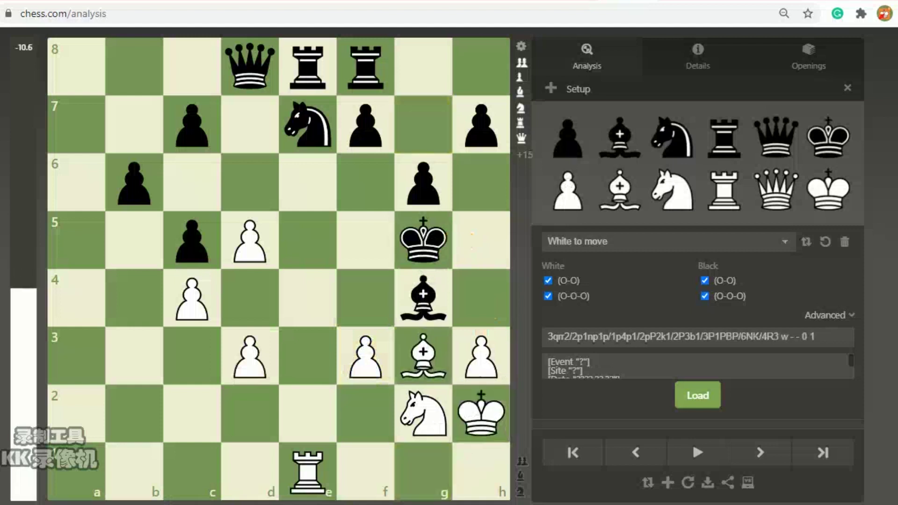
{"action": "left_click_drag", "start_coordinate": [423, 240], "coordinate": [423, 124]}
{"action": "left_click_drag", "start_coordinate": [567, 138], "coordinate": [365, 182]}
{"action": "left_click_drag", "start_coordinate": [776, 190], "coordinate": [480, 298]}
{"action": "left_click_drag", "start_coordinate": [423, 298], "coordinate": [250, 124]}
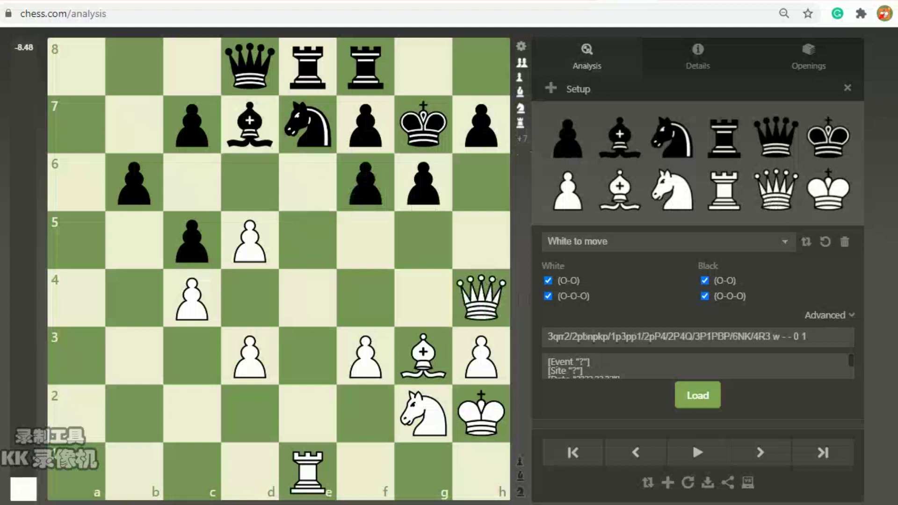
- Play Qxf6, Kxf6 and Be5, add a white pawn on g4, and continue with Kg5, Bg7 and Bxg4
{"action": "left_click_drag", "start_coordinate": [480, 298], "coordinate": [366, 182]}
{"action": "left_click_drag", "start_coordinate": [423, 124], "coordinate": [365, 183]}
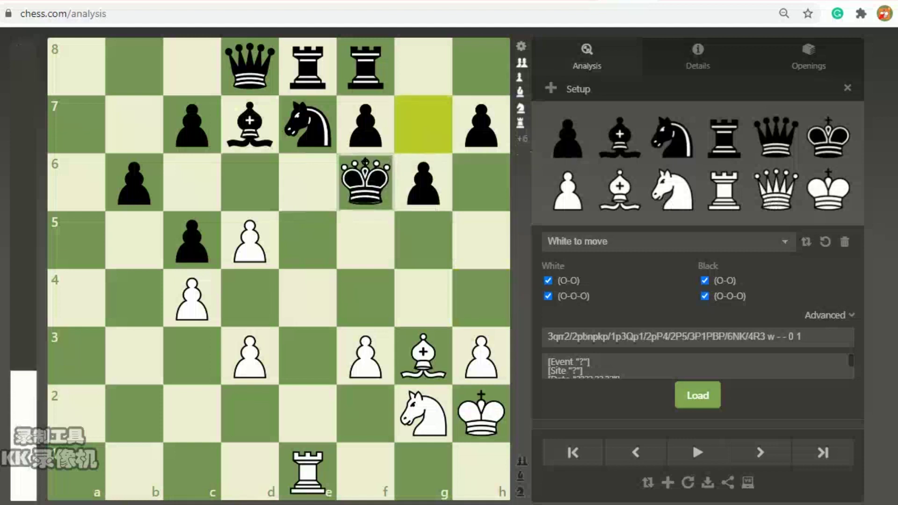
{"action": "left_click_drag", "start_coordinate": [423, 356], "coordinate": [307, 241]}
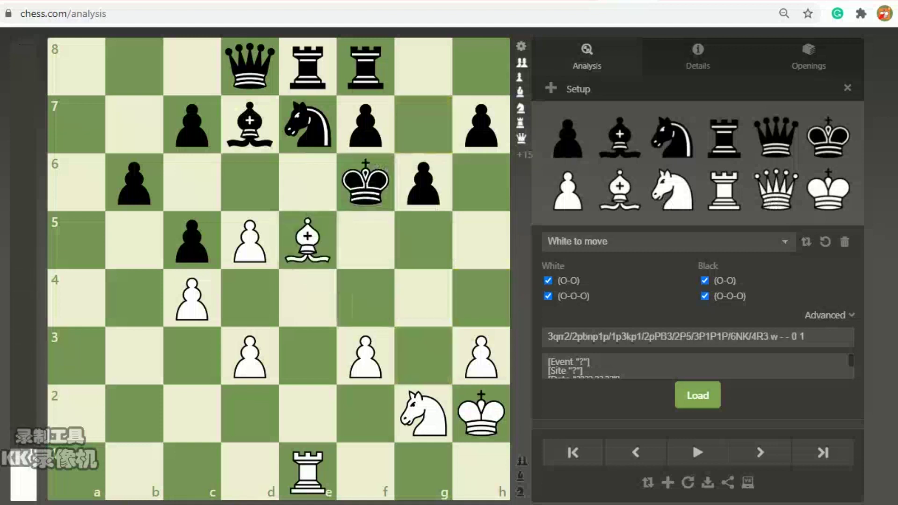
{"action": "left_click_drag", "start_coordinate": [567, 190], "coordinate": [423, 298]}
{"action": "left_click_drag", "start_coordinate": [365, 182], "coordinate": [423, 240]}
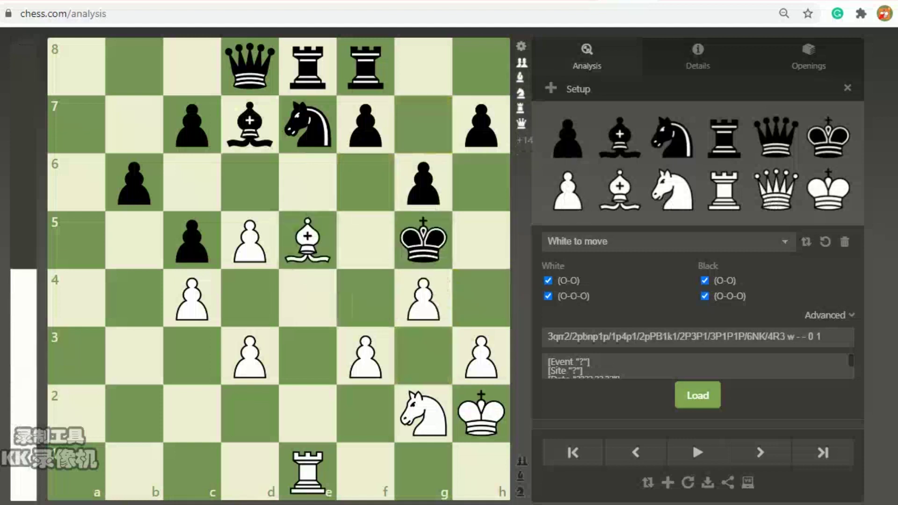
{"action": "left_click_drag", "start_coordinate": [307, 240], "coordinate": [424, 124]}
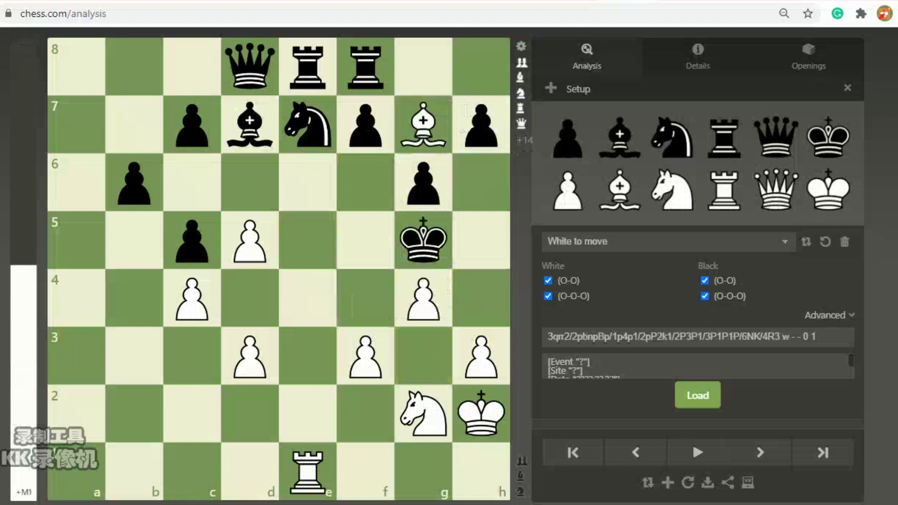
{"action": "left_click_drag", "start_coordinate": [250, 124], "coordinate": [412, 286]}
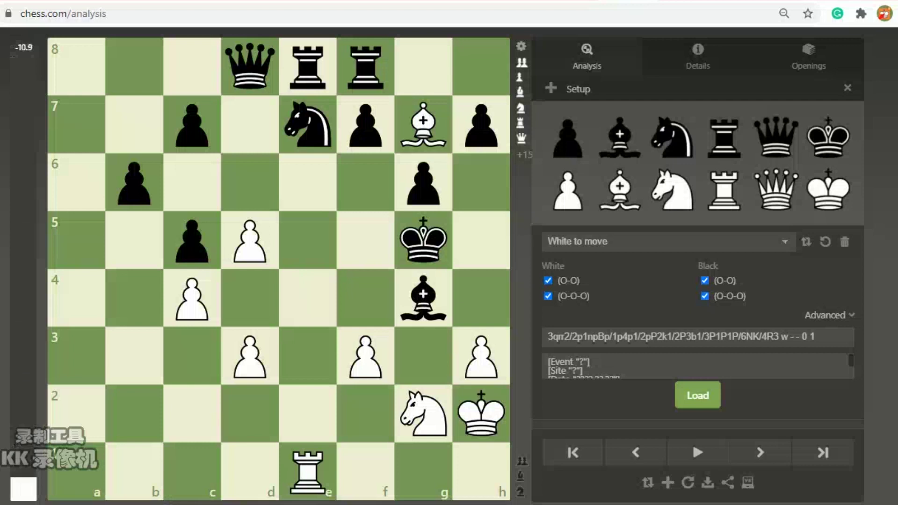
- Try the continuation f4, Kh5, Kg3 from the position with the black bishop on g4
{"action": "left_click_drag", "start_coordinate": [365, 358], "coordinate": [365, 299]}
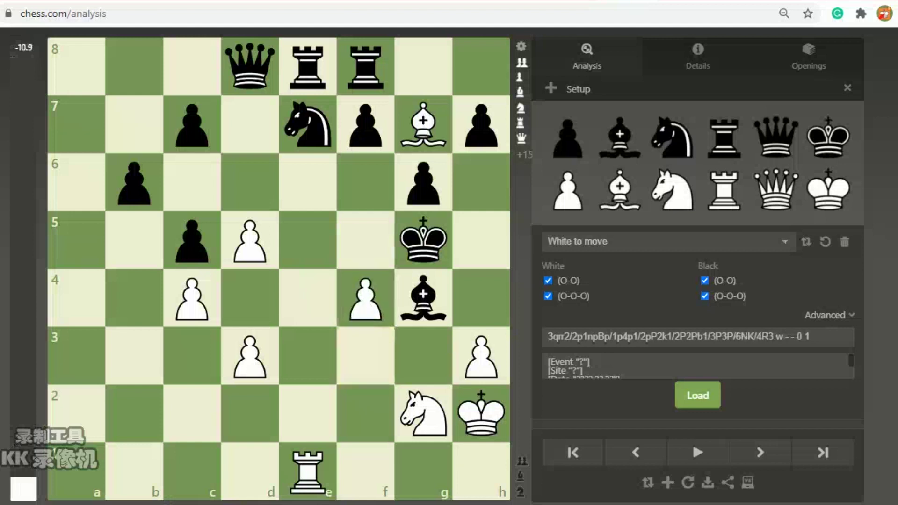
{"action": "left_click_drag", "start_coordinate": [423, 241], "coordinate": [481, 239]}
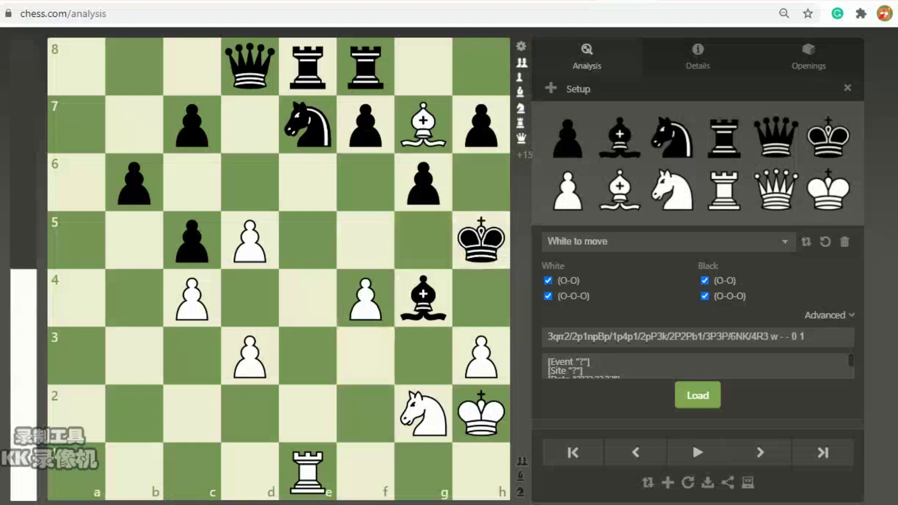
{"action": "left_click_drag", "start_coordinate": [481, 414], "coordinate": [423, 356]}
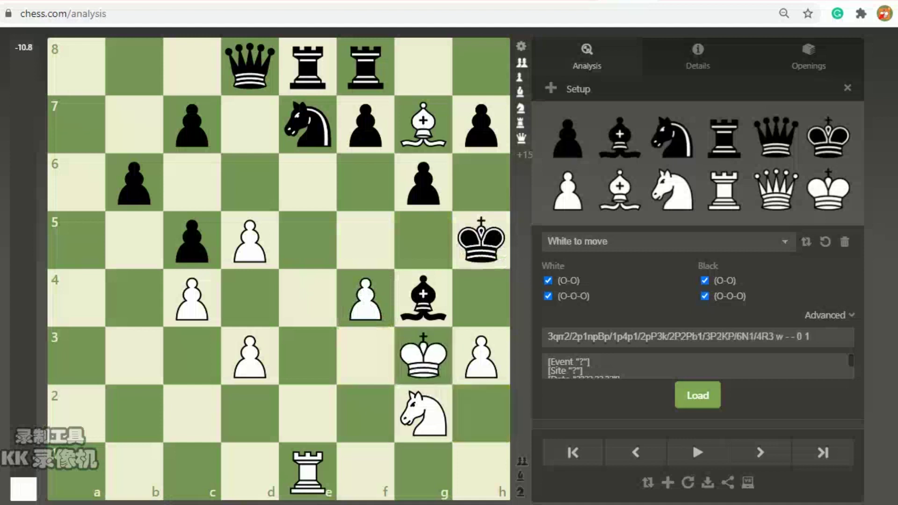
- Try the black bishop's capture on h3 and the white rook's reply to h1
{"action": "left_click_drag", "start_coordinate": [423, 297], "coordinate": [481, 355]}
{"action": "left_click_drag", "start_coordinate": [307, 473], "coordinate": [481, 470]}
{"action": "mouse_move", "coordinate": [250, 66]}
{"action": "left_mouse_down"}
{"action": "mouse_move", "coordinate": [248, 132]}
{"action": "mouse_move", "coordinate": [236, 57]}
{"action": "mouse_move", "coordinate": [243, 63]}
{"action": "left_mouse_up"}
{"action": "left_click", "coordinate": [423, 183]}
- Return the black queen to d8, bishop to g4 and white rook to e1, and add a black pawn on g6 and a white pawn on h2
{"action": "left_click_drag", "start_coordinate": [423, 182], "coordinate": [250, 70]}
{"action": "left_click_drag", "start_coordinate": [567, 138], "coordinate": [423, 183]}
{"action": "left_click_drag", "start_coordinate": [481, 356], "coordinate": [423, 298]}
{"action": "left_click_drag", "start_coordinate": [482, 470], "coordinate": [308, 470]}
{"action": "left_click_drag", "start_coordinate": [567, 189], "coordinate": [481, 412]}
{"action": "mouse_move", "coordinate": [423, 298]}
{"action": "left_mouse_down"}
{"action": "mouse_move", "coordinate": [412, 301]}
{"action": "mouse_move", "coordinate": [418, 299]}
{"action": "left_mouse_up"}
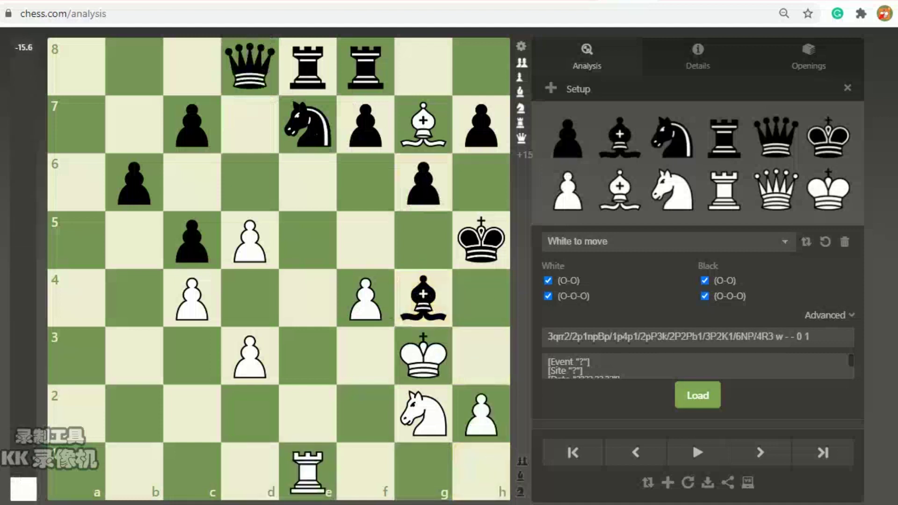
- Return the black king to g5, the white pawns to f3 and h3, and the white king to h2
{"action": "left_click_drag", "start_coordinate": [481, 240], "coordinate": [423, 240]}
{"action": "left_click_drag", "start_coordinate": [366, 297], "coordinate": [366, 356]}
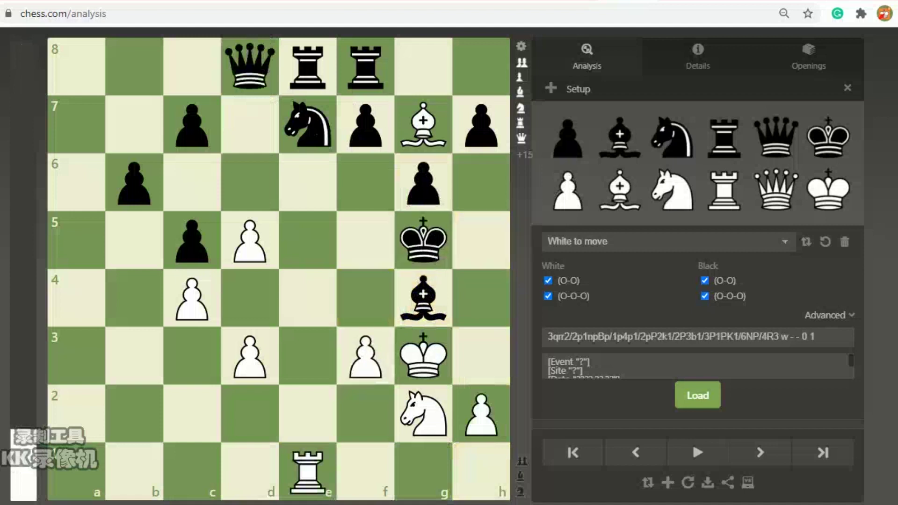
{"action": "left_click_drag", "start_coordinate": [481, 413], "coordinate": [481, 356]}
{"action": "left_click_drag", "start_coordinate": [423, 355], "coordinate": [481, 413]}
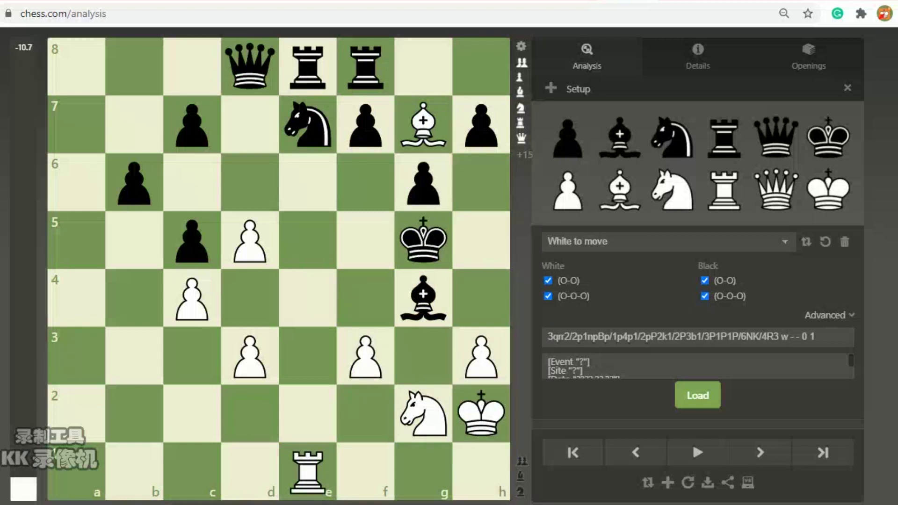
- Try the continuation h4, Kh5, Nf4, Kxh4, Bf6, g5, Kg2 on the board
{"action": "left_click_drag", "start_coordinate": [481, 355], "coordinate": [481, 298]}
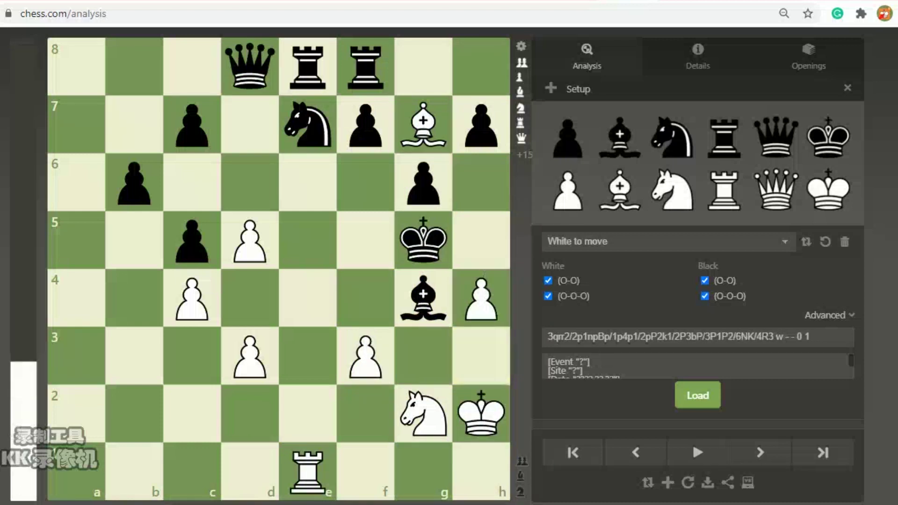
{"action": "left_click_drag", "start_coordinate": [423, 240], "coordinate": [481, 240]}
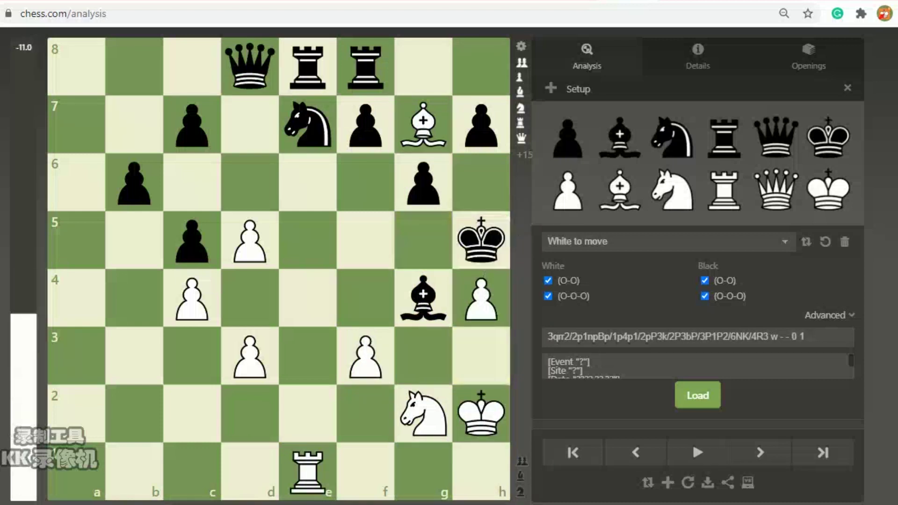
{"action": "left_click_drag", "start_coordinate": [423, 414], "coordinate": [366, 298]}
{"action": "left_click_drag", "start_coordinate": [481, 240], "coordinate": [482, 297]}
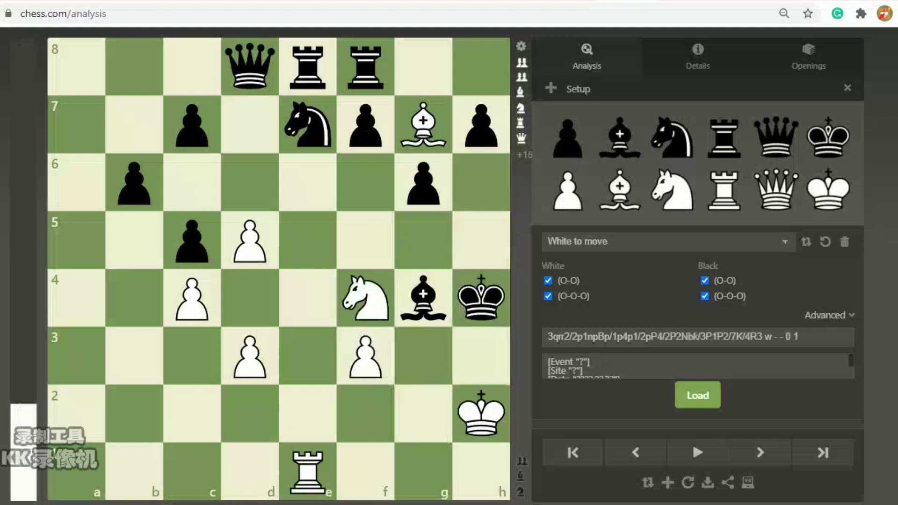
{"action": "left_click_drag", "start_coordinate": [423, 124], "coordinate": [365, 182]}
{"action": "left_click_drag", "start_coordinate": [423, 182], "coordinate": [423, 240]}
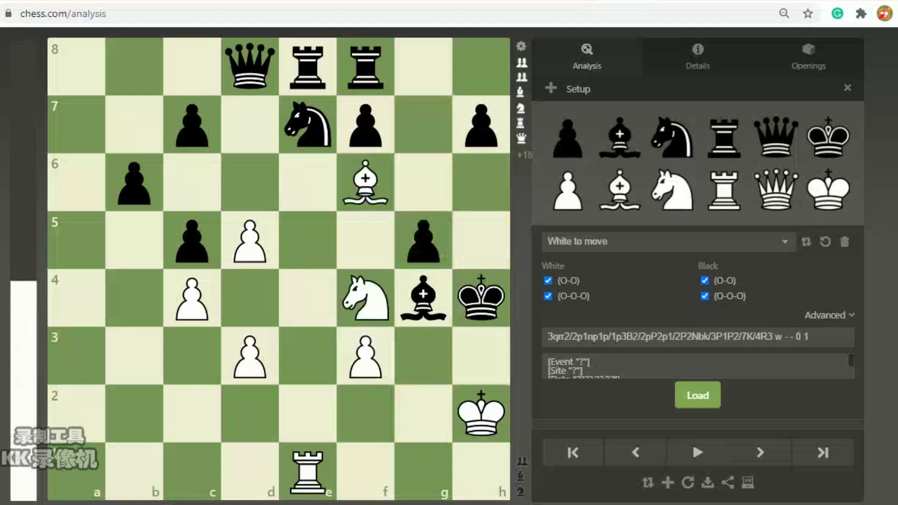
{"action": "left_click_drag", "start_coordinate": [481, 414], "coordinate": [423, 414]}
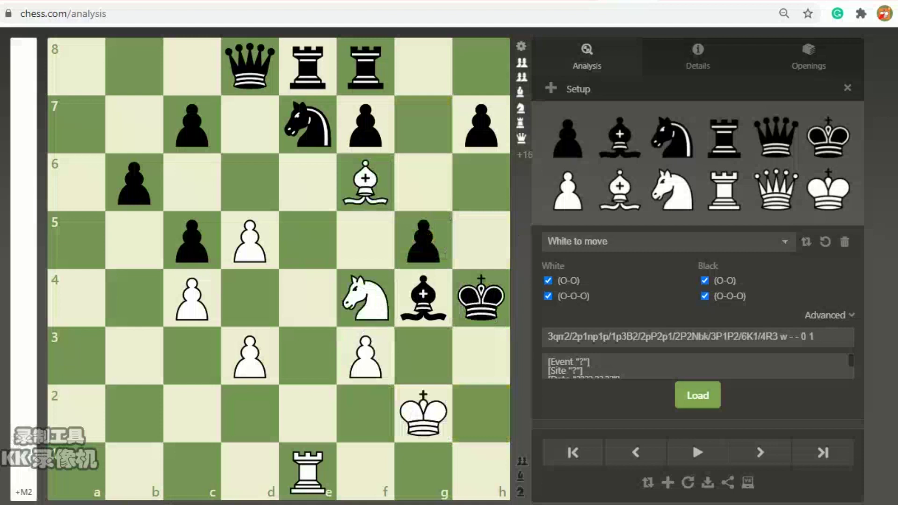
- Return the black pawn to g6, black king to g5 and white bishop to g7, and try moving the white knight to h3
{"action": "left_click_drag", "start_coordinate": [444, 252], "coordinate": [423, 183]}
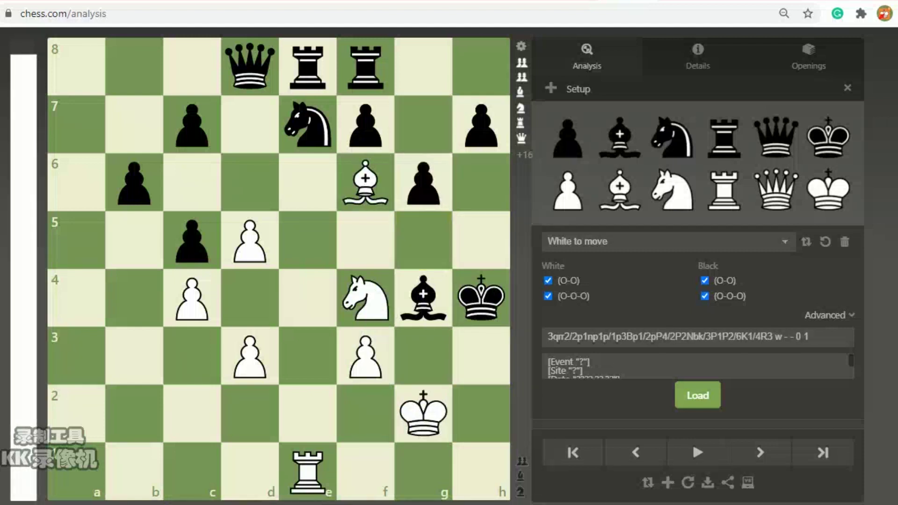
{"action": "left_click_drag", "start_coordinate": [480, 299], "coordinate": [423, 240]}
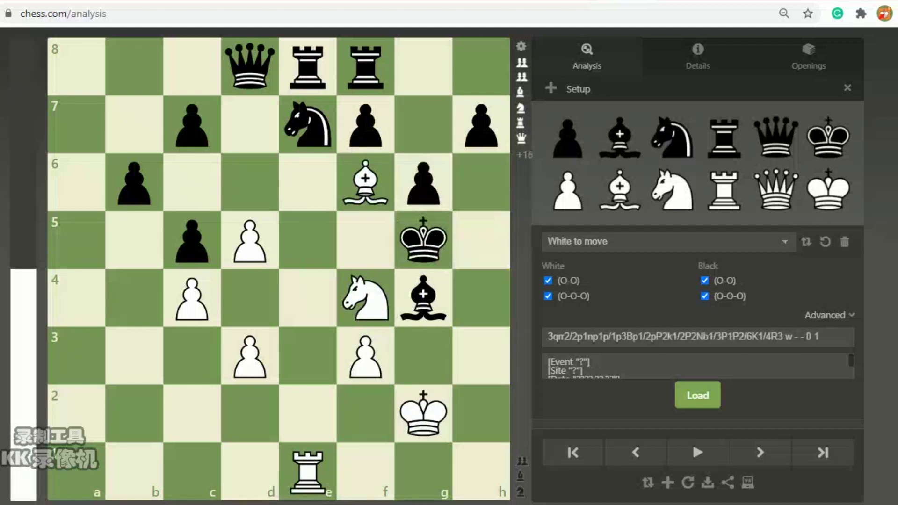
{"action": "left_click_drag", "start_coordinate": [365, 183], "coordinate": [424, 124]}
{"action": "left_click_drag", "start_coordinate": [365, 297], "coordinate": [481, 356]}
{"action": "left_click_drag", "start_coordinate": [423, 298], "coordinate": [366, 240]}
{"action": "mouse_move", "coordinate": [423, 414]}
{"action": "left_mouse_down"}
{"action": "mouse_move", "coordinate": [497, 437]}
{"action": "mouse_move", "coordinate": [423, 414]}
{"action": "mouse_move", "coordinate": [481, 355]}
{"action": "mouse_move", "coordinate": [423, 413]}
{"action": "left_mouse_up"}
- Return the white knight to g2, white king to h2, white pawn to h3 and black bishop to g4
{"action": "left_click_drag", "start_coordinate": [671, 190], "coordinate": [423, 414]}
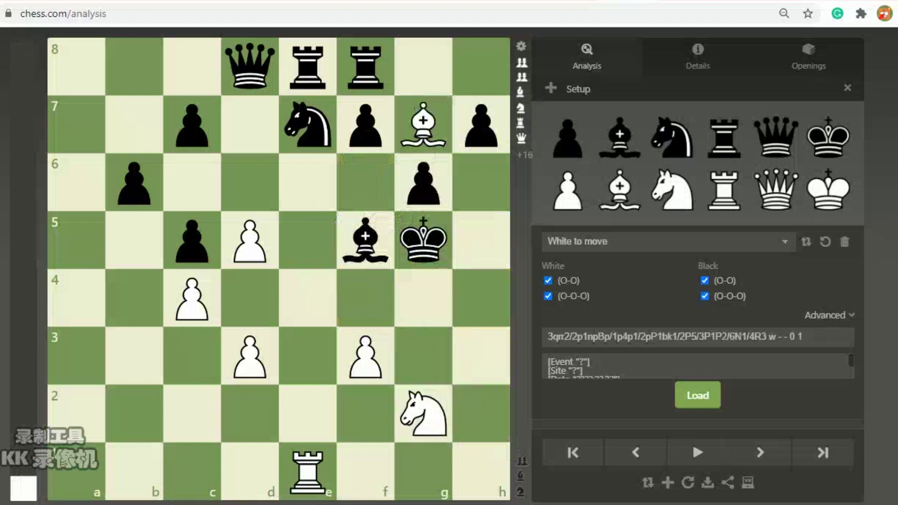
{"action": "left_click_drag", "start_coordinate": [828, 190], "coordinate": [481, 414]}
{"action": "left_click_drag", "start_coordinate": [568, 189], "coordinate": [481, 357]}
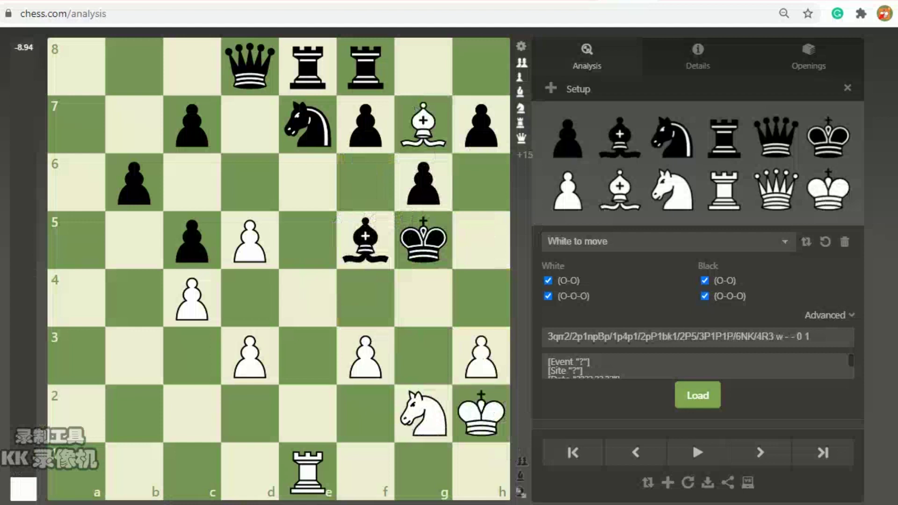
{"action": "left_click_drag", "start_coordinate": [366, 239], "coordinate": [423, 295]}
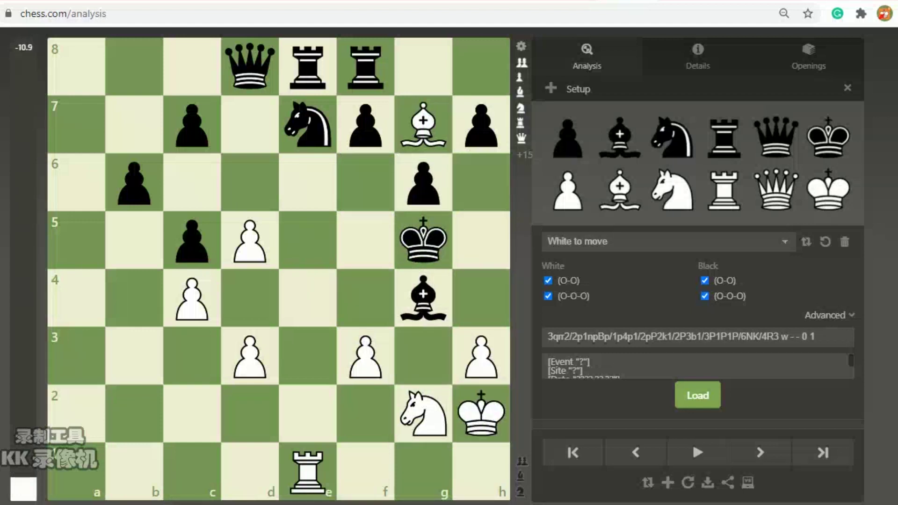
- Try the continuation h4, Kf5 on the board, switching the side to move after each move
{"action": "left_click_drag", "start_coordinate": [481, 356], "coordinate": [478, 300]}
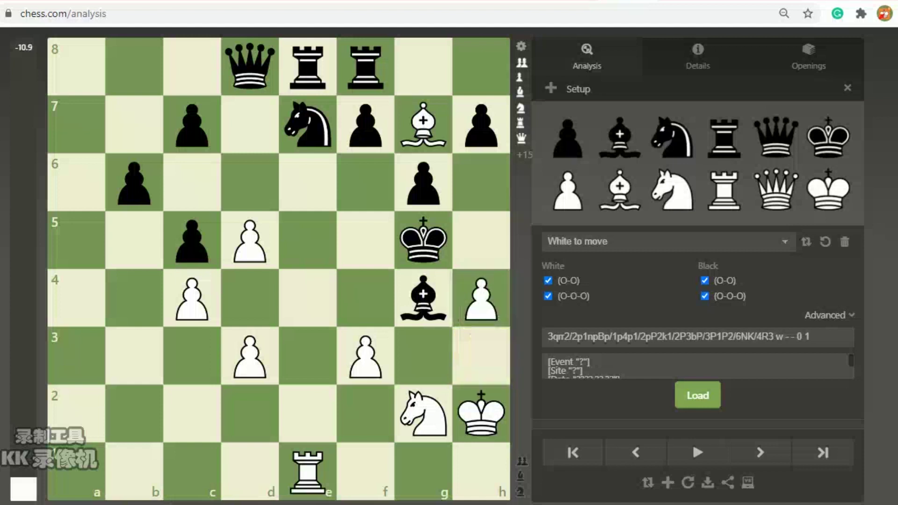
{"action": "left_click", "coordinate": [668, 241]}
{"action": "left_click", "coordinate": [580, 270]}
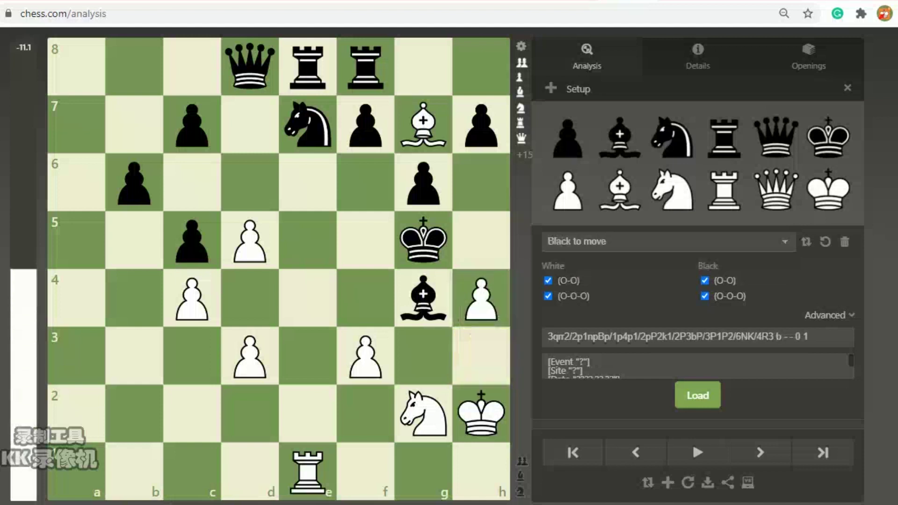
{"action": "left_click_drag", "start_coordinate": [423, 240], "coordinate": [365, 240]}
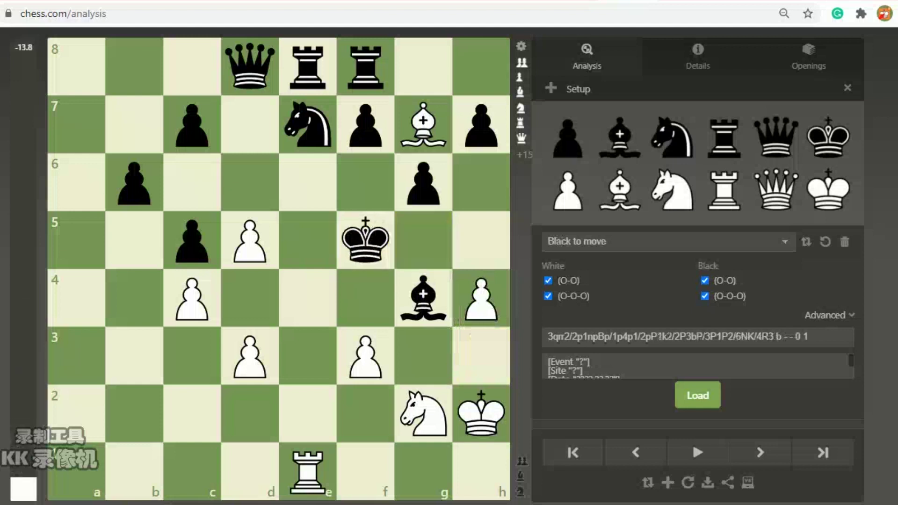
{"action": "left_click", "coordinate": [668, 241]}
{"action": "left_click", "coordinate": [579, 256]}
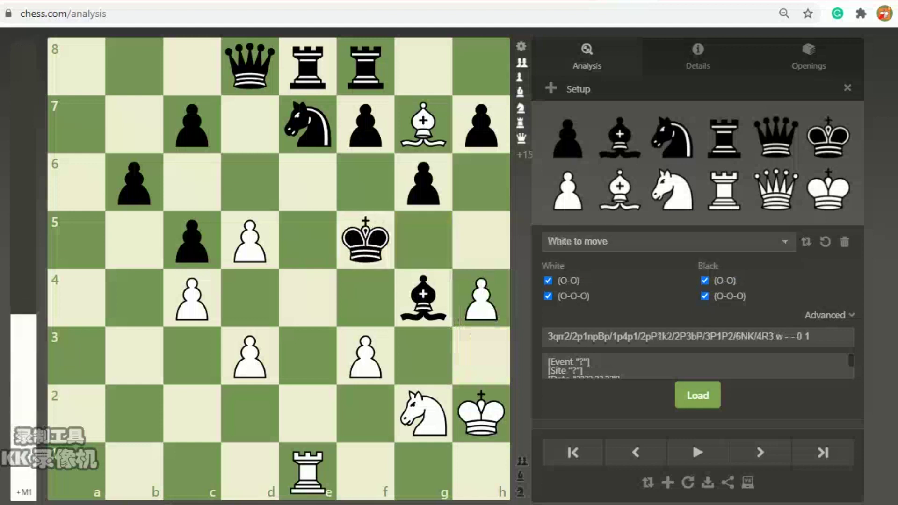
- Place the black king on h5 instead, answer with the white knight on f4, and set Black to move
{"action": "mouse_move", "coordinate": [307, 472]}
{"action": "left_mouse_down"}
{"action": "mouse_move", "coordinate": [314, 230]}
{"action": "mouse_move", "coordinate": [307, 471]}
{"action": "left_mouse_up"}
{"action": "left_click", "coordinate": [365, 240]}
{"action": "left_click_drag", "start_coordinate": [365, 240], "coordinate": [307, 472]}
{"action": "left_click_drag", "start_coordinate": [828, 138], "coordinate": [481, 239]}
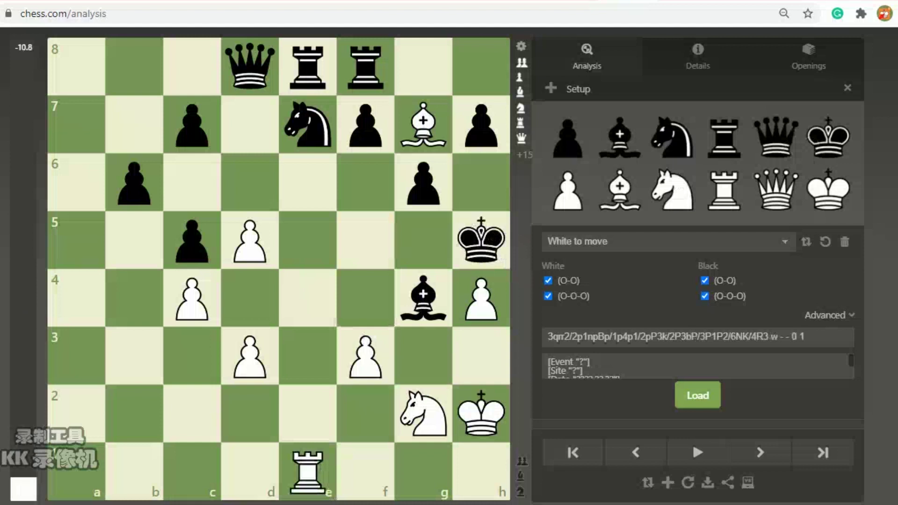
{"action": "left_click_drag", "start_coordinate": [424, 413], "coordinate": [365, 298]}
{"action": "left_click", "coordinate": [481, 252]}
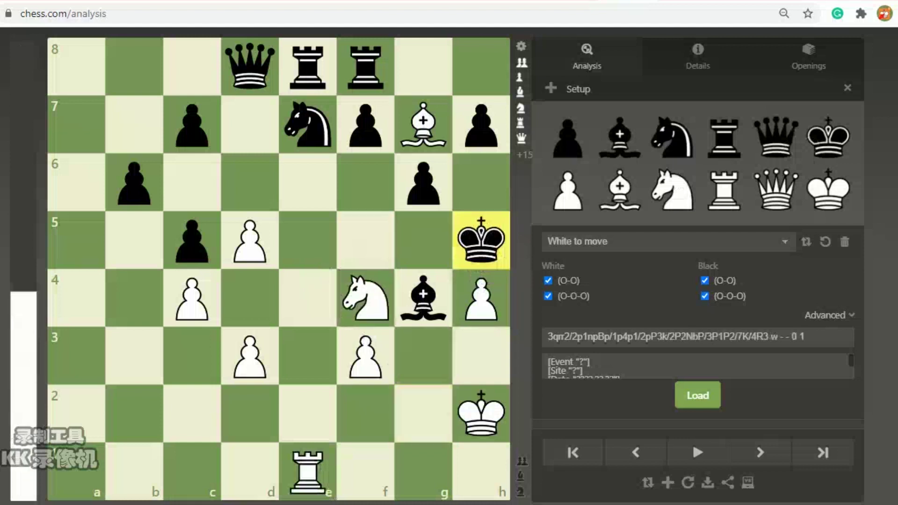
{"action": "left_click", "coordinate": [655, 242]}
{"action": "left_click", "coordinate": [655, 271]}
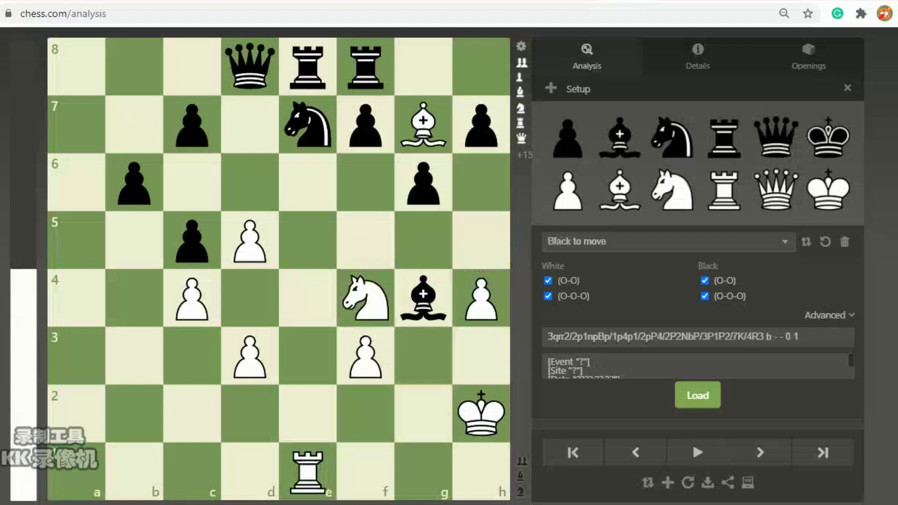
- Continue the line with Kxh4, Bf6, g5, Kg2, and set Black to move
{"action": "left_click_drag", "start_coordinate": [827, 137], "coordinate": [481, 298]}
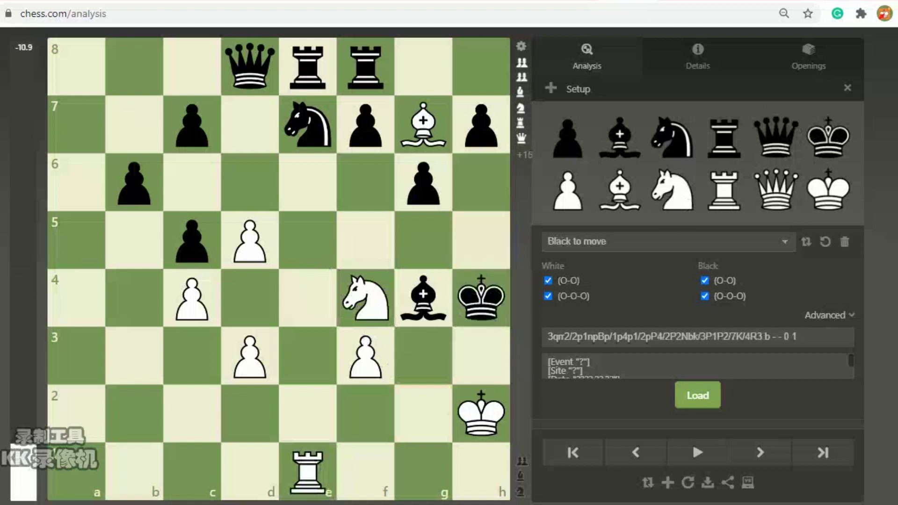
{"action": "left_click_drag", "start_coordinate": [423, 124], "coordinate": [366, 182]}
{"action": "left_click_drag", "start_coordinate": [424, 183], "coordinate": [423, 241]}
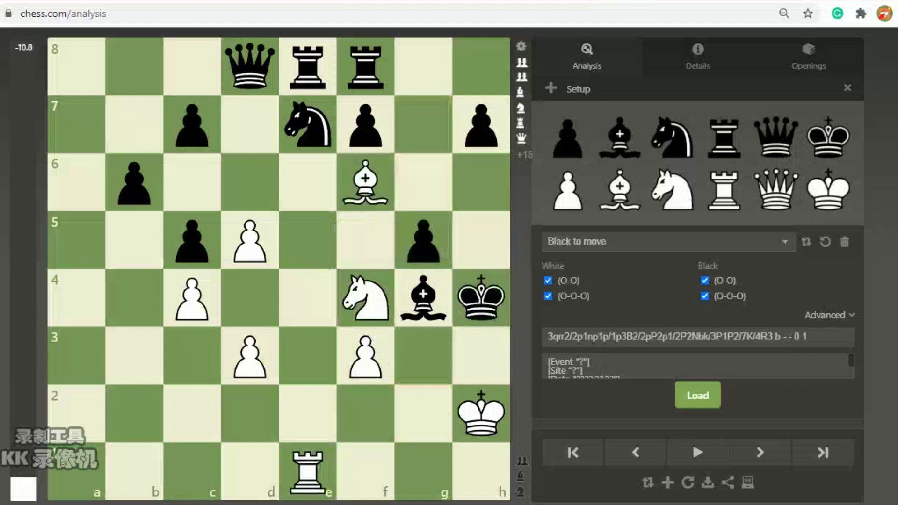
{"action": "left_click", "coordinate": [668, 242]}
{"action": "left_click", "coordinate": [668, 259]}
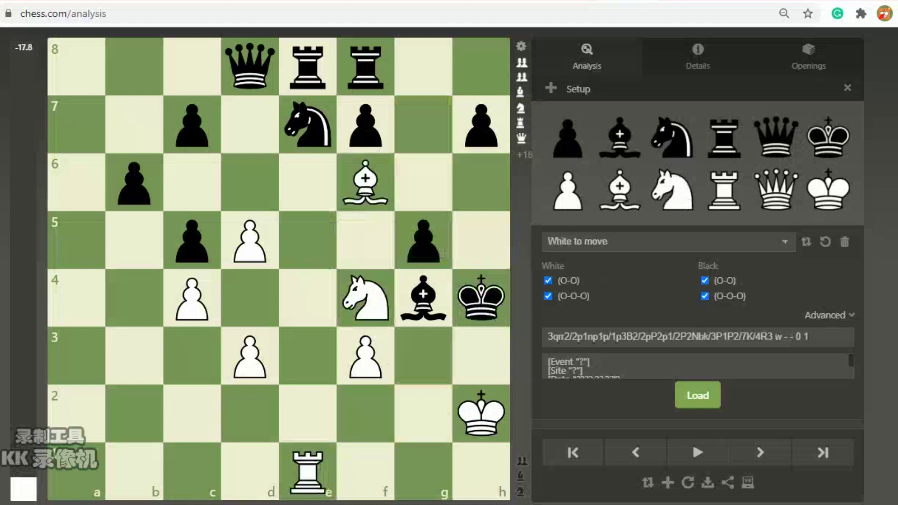
{"action": "left_click_drag", "start_coordinate": [481, 414], "coordinate": [424, 413]}
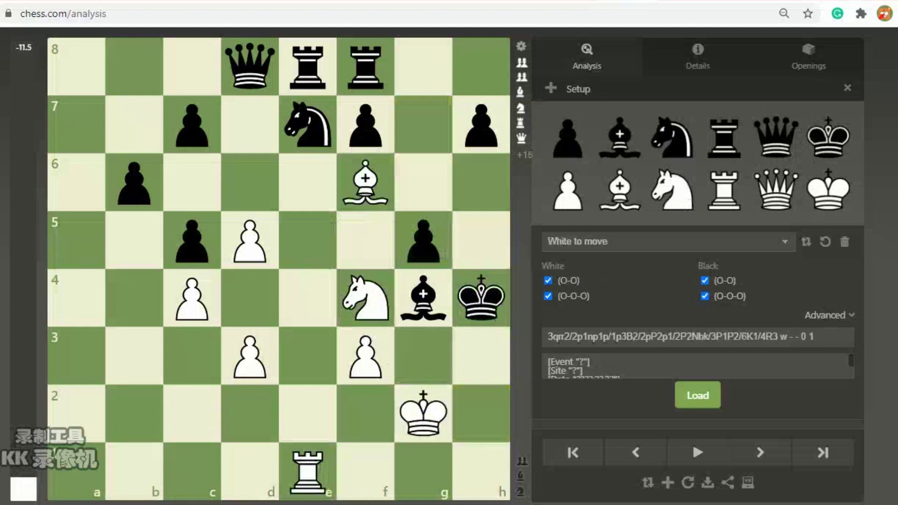
{"action": "left_click", "coordinate": [669, 241]}
{"action": "left_click", "coordinate": [581, 268]}
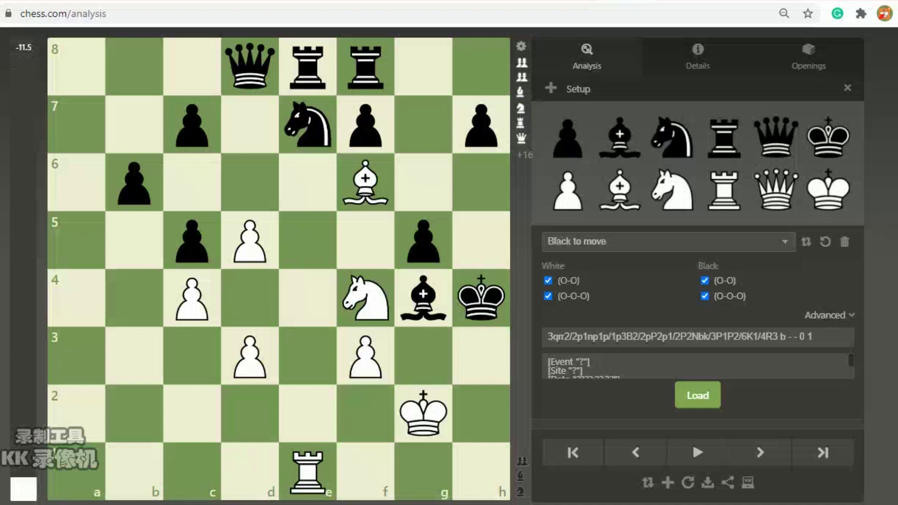
- Try the white king on g4, restore the black bishop on g4 and white king on g2, and load the position for analysis
{"action": "mouse_move", "coordinate": [423, 298]}
{"action": "left_mouse_down"}
{"action": "mouse_move", "coordinate": [365, 355]}
{"action": "mouse_move", "coordinate": [423, 297]}
{"action": "left_mouse_up"}
{"action": "left_click_drag", "start_coordinate": [567, 191], "coordinate": [365, 356]}
{"action": "mouse_move", "coordinate": [423, 414]}
{"action": "left_mouse_down"}
{"action": "mouse_move", "coordinate": [477, 407]}
{"action": "mouse_move", "coordinate": [419, 408]}
{"action": "mouse_move", "coordinate": [423, 413]}
{"action": "left_mouse_up"}
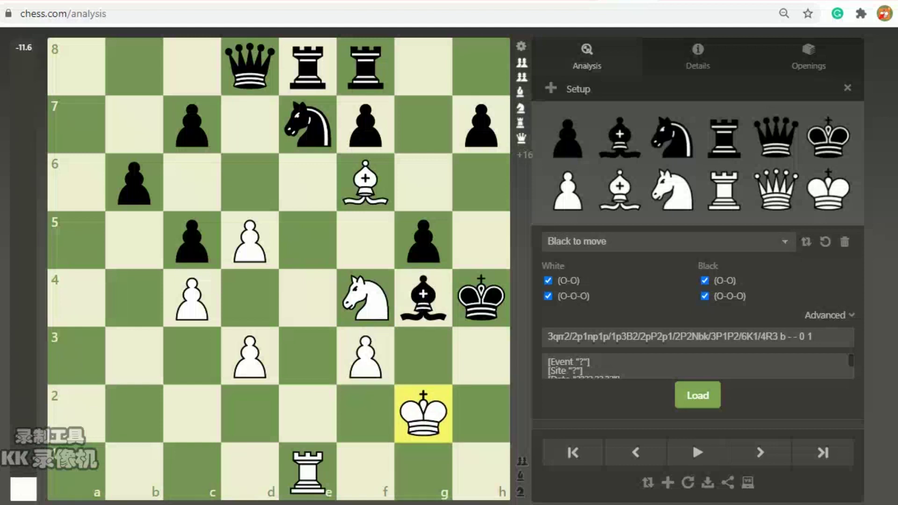
{"action": "left_click_drag", "start_coordinate": [423, 413], "coordinate": [423, 298]}
{"action": "left_click_drag", "start_coordinate": [620, 137], "coordinate": [423, 298]}
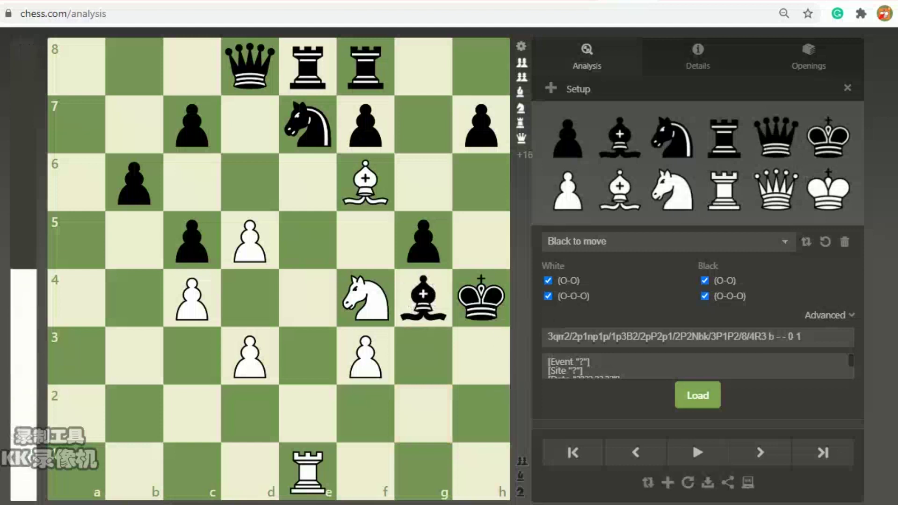
{"action": "left_click_drag", "start_coordinate": [827, 190], "coordinate": [515, 154]}
{"action": "left_click_drag", "start_coordinate": [776, 189], "coordinate": [423, 414]}
{"action": "left_click", "coordinate": [832, 194]}
{"action": "left_click", "coordinate": [829, 189]}
{"action": "left_click", "coordinate": [697, 395]}
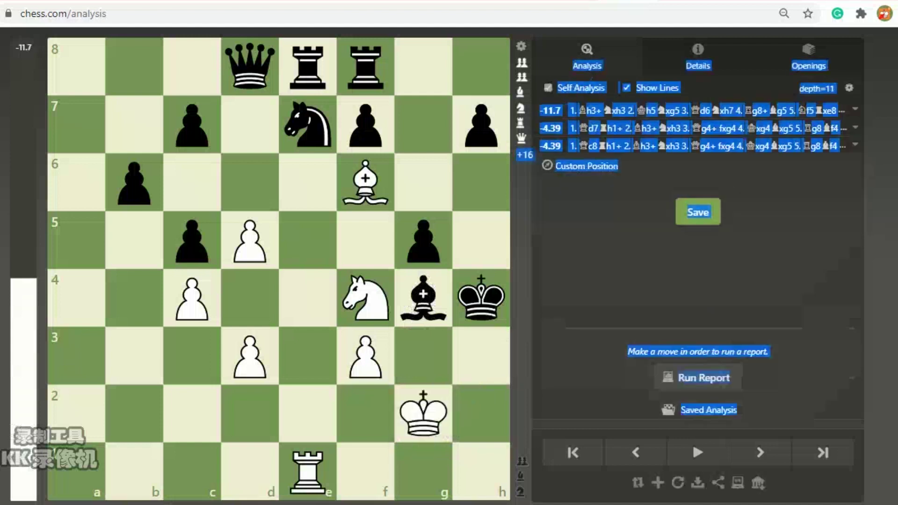
- Play the black bishop's capture on f3 and recapture with the white king
{"action": "mouse_move", "coordinate": [250, 66]}
{"action": "left_mouse_down"}
{"action": "mouse_move", "coordinate": [202, 65]}
{"action": "mouse_move", "coordinate": [250, 66]}
{"action": "left_mouse_up"}
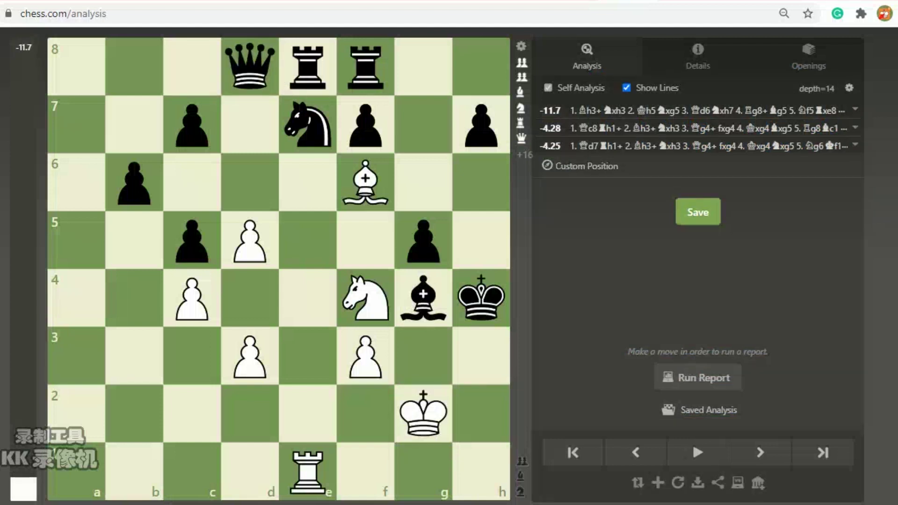
{"action": "left_click_drag", "start_coordinate": [423, 297], "coordinate": [366, 355]}
{"action": "left_click_drag", "start_coordinate": [423, 414], "coordinate": [365, 356]}
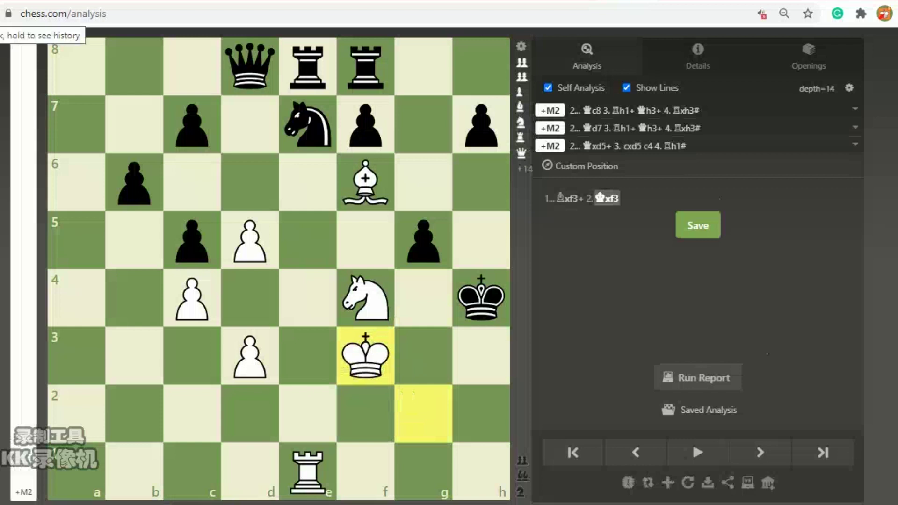
- Reload the analysis page and set up the position from FEN 3qrr2/2p1npk1/1p3pp1/2pP4/2P3PQ/5P1P/6NB/4R1K1 w - - 0 1
{"action": "left_click", "coordinate": [707, 482]}
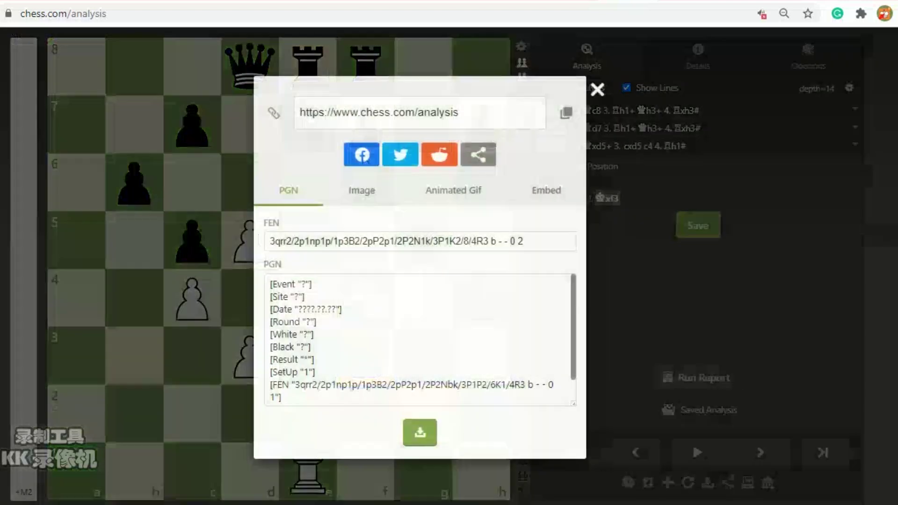
{"action": "left_click", "coordinate": [63, 14]}
{"action": "key", "text": "Return"}
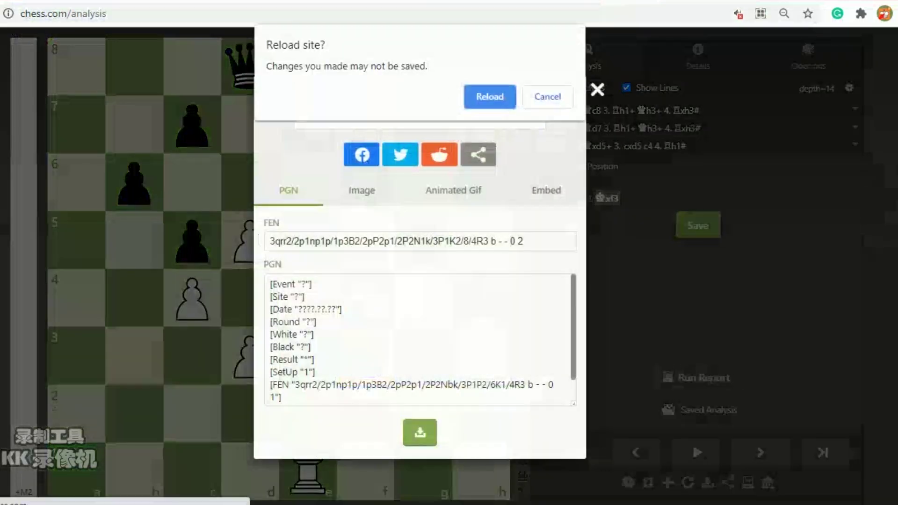
{"action": "key", "text": "Return"}
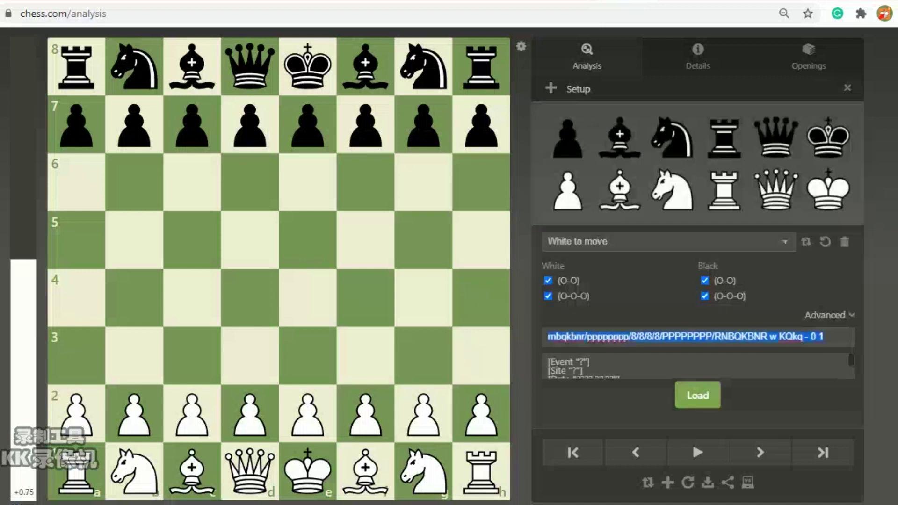
{"action": "type", "text": "3qrr2/2p1npk1/1p3pp1/2pP4/2P3PQ/5P1P/6NB/4R1K1 w - - 0 1"}
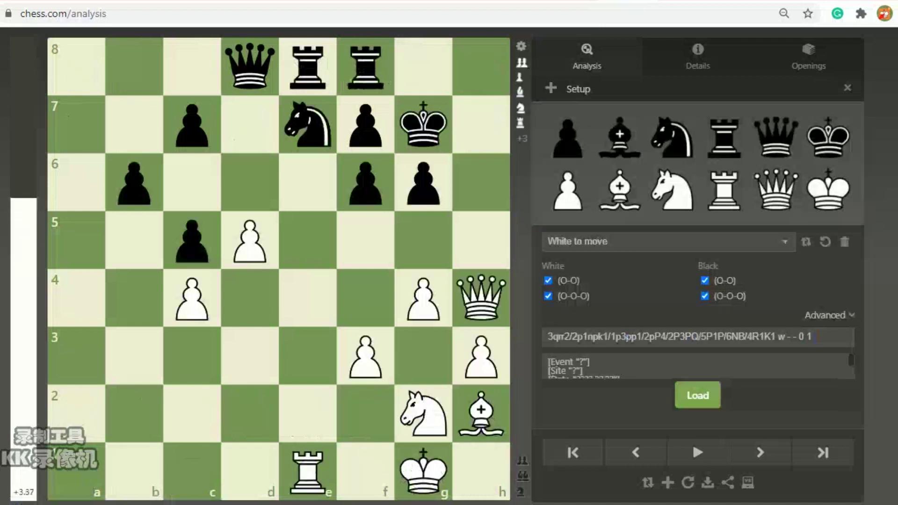
- Add a black bishop on d7 and rearrange Black's back rank with the queen on b8 and rooks on c8 and e8
{"action": "left_click_drag", "start_coordinate": [619, 138], "coordinate": [254, 133]}
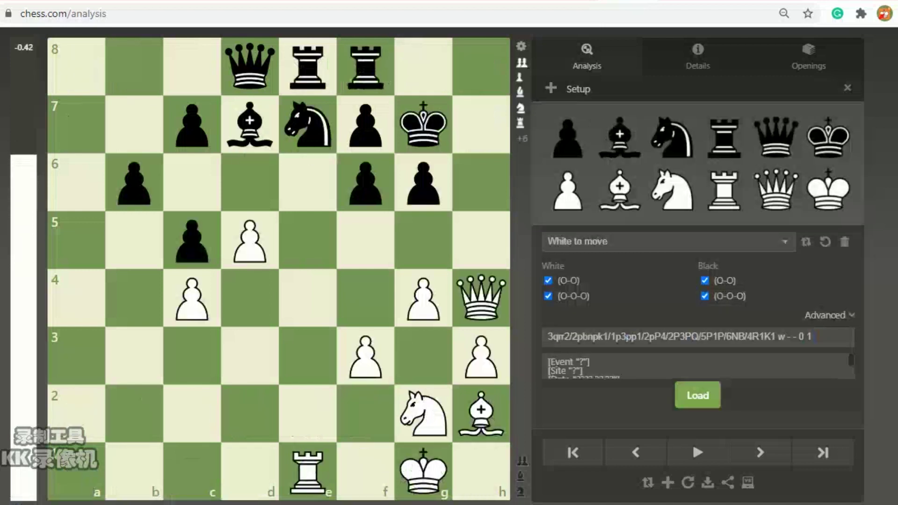
{"action": "left_click_drag", "start_coordinate": [308, 66], "coordinate": [192, 67]}
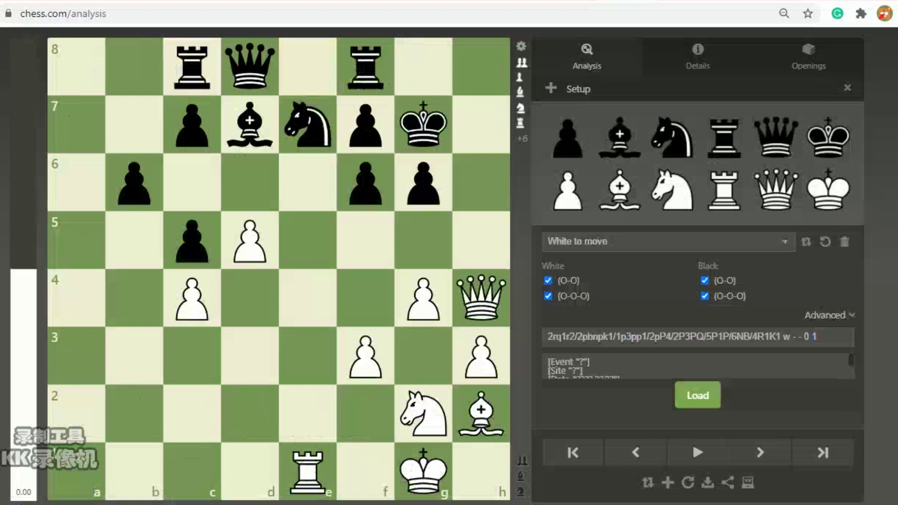
{"action": "left_click_drag", "start_coordinate": [250, 67], "coordinate": [134, 65]}
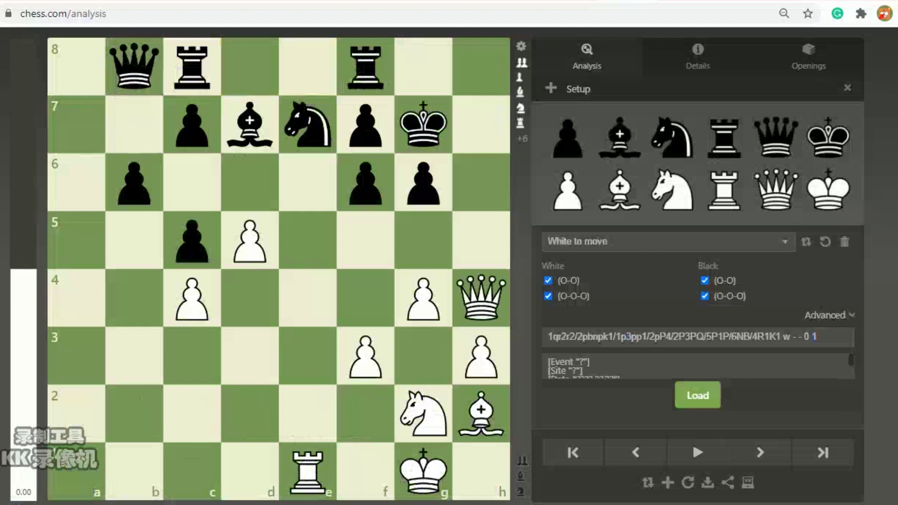
{"action": "left_click_drag", "start_coordinate": [364, 66], "coordinate": [308, 65]}
{"action": "mouse_move", "coordinate": [134, 66]}
{"action": "left_mouse_down"}
{"action": "mouse_move", "coordinate": [136, 100]}
{"action": "mouse_move", "coordinate": [134, 66]}
{"action": "mouse_move", "coordinate": [150, 64]}
{"action": "mouse_move", "coordinate": [143, 58]}
{"action": "left_mouse_up"}
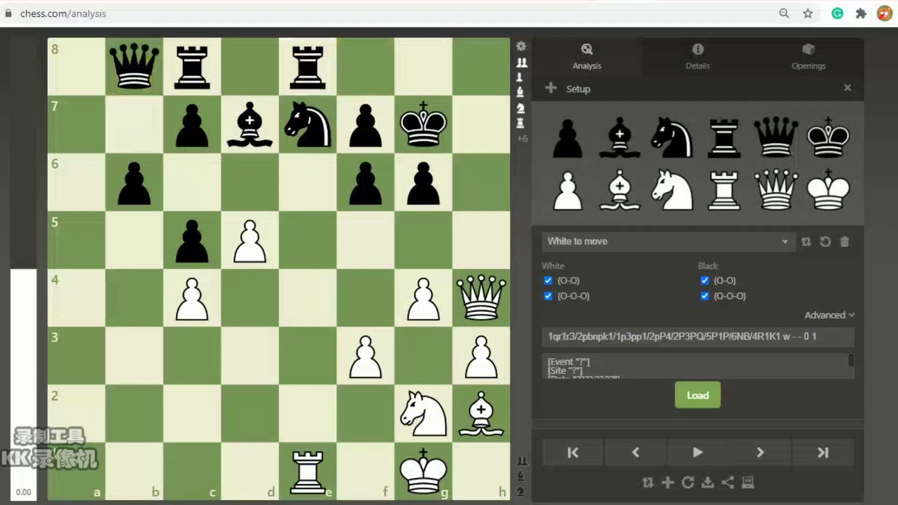
- Add white pawns on d3 and a2 and a black pawn on a5
{"action": "left_click_drag", "start_coordinate": [567, 191], "coordinate": [151, 363]}
{"action": "left_click_drag", "start_coordinate": [87, 433], "coordinate": [76, 414]}
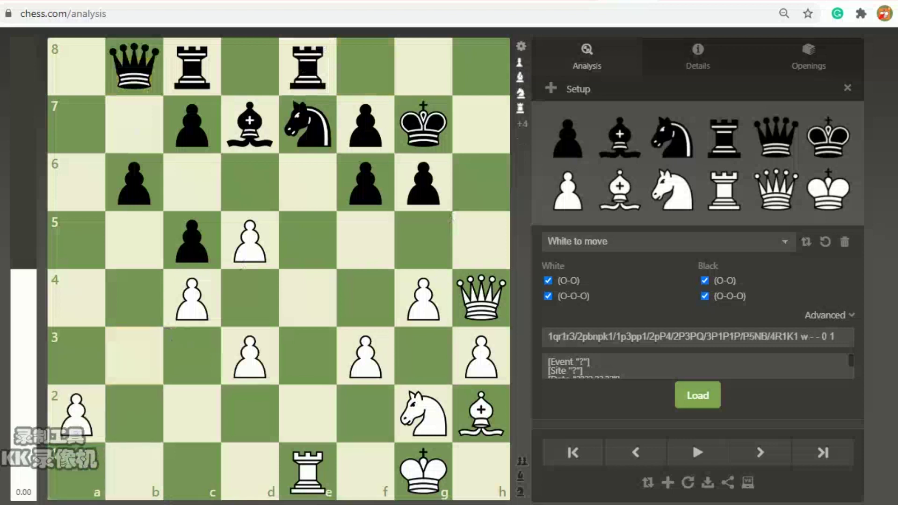
{"action": "left_click_drag", "start_coordinate": [567, 139], "coordinate": [76, 240]}
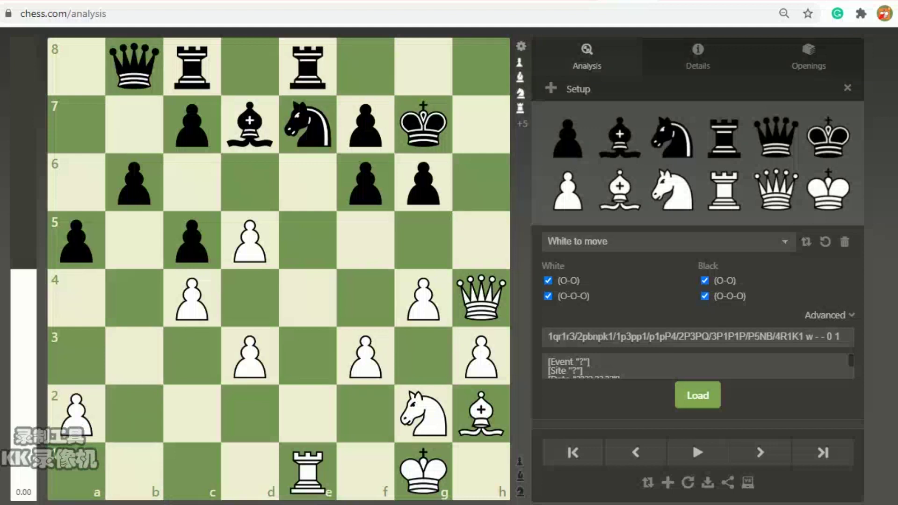
- Try the line Qxf6, Kxf6, Be5, Kg5, Bg7 on the board and set Black to move
{"action": "left_click_drag", "start_coordinate": [481, 297], "coordinate": [365, 182]}
{"action": "left_click_drag", "start_coordinate": [423, 123], "coordinate": [365, 182]}
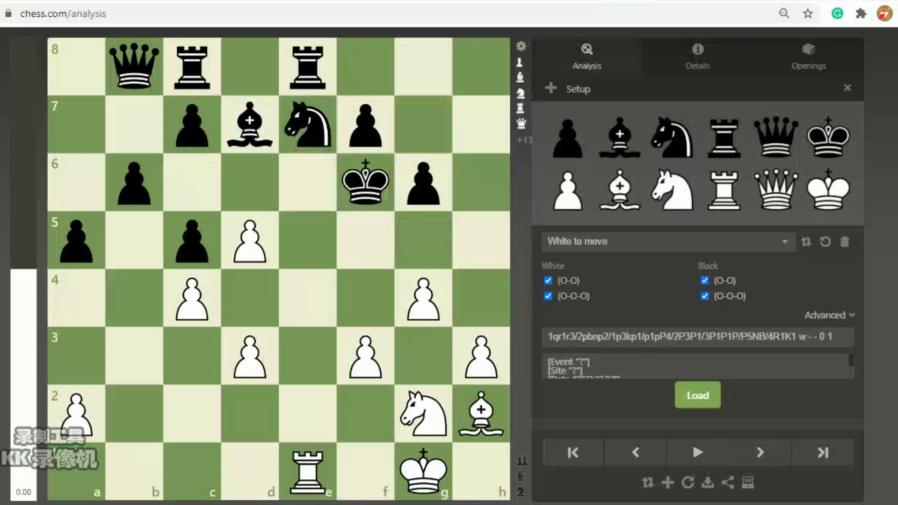
{"action": "left_click_drag", "start_coordinate": [480, 414], "coordinate": [307, 239]}
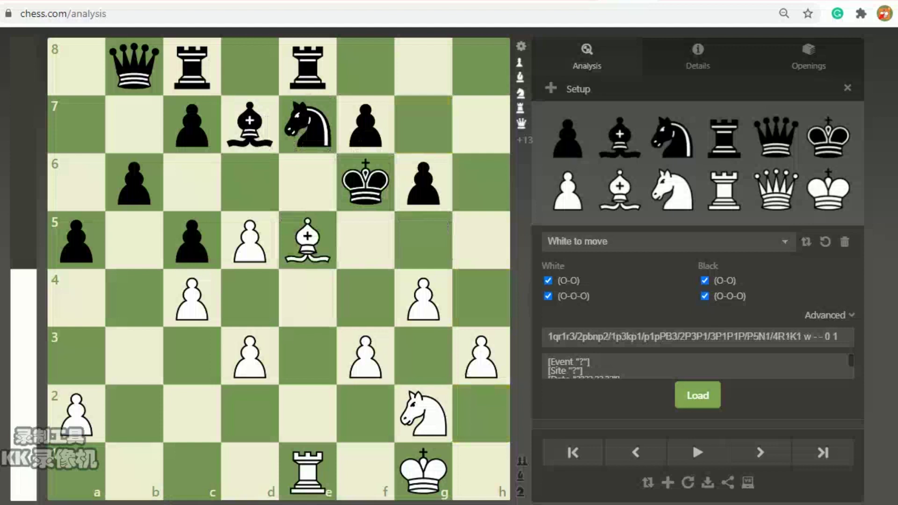
{"action": "left_click", "coordinate": [669, 241]}
{"action": "left_click_drag", "start_coordinate": [365, 182], "coordinate": [423, 239]}
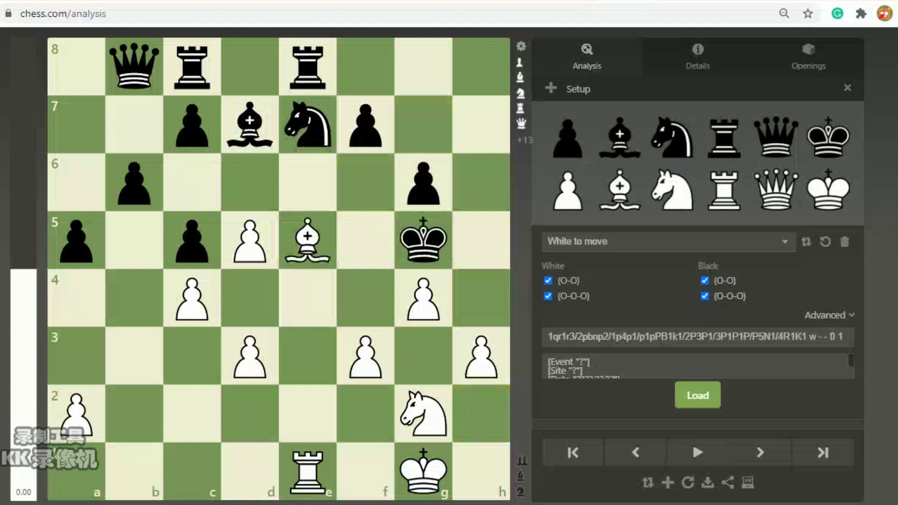
{"action": "left_click_drag", "start_coordinate": [307, 240], "coordinate": [423, 123]}
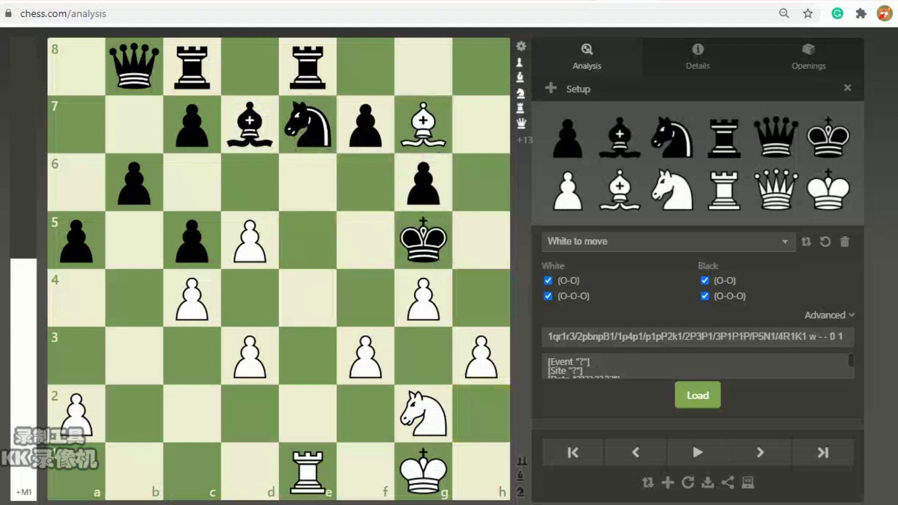
{"action": "left_click", "coordinate": [669, 242]}
{"action": "left_click", "coordinate": [669, 271]}
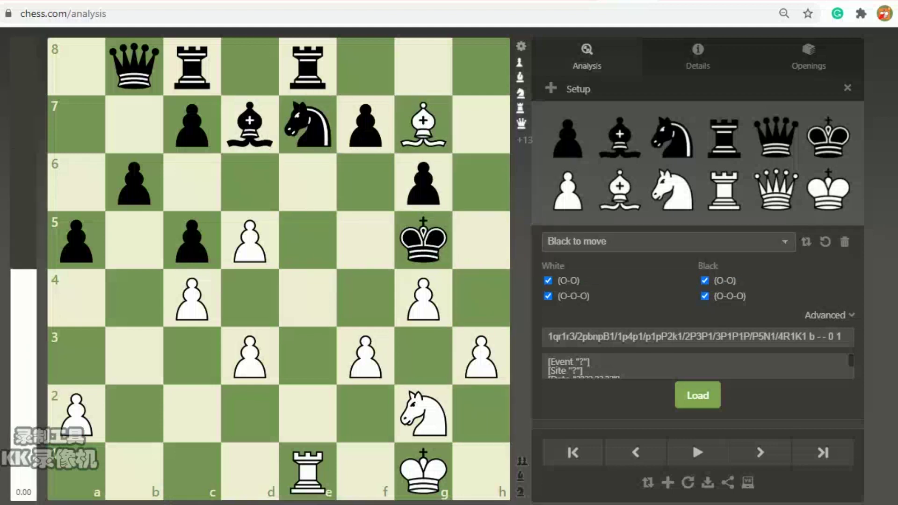
- Capture White's g4 pawn with the black bishop from d7 and set White to move
{"action": "left_click_drag", "start_coordinate": [250, 124], "coordinate": [423, 298]}
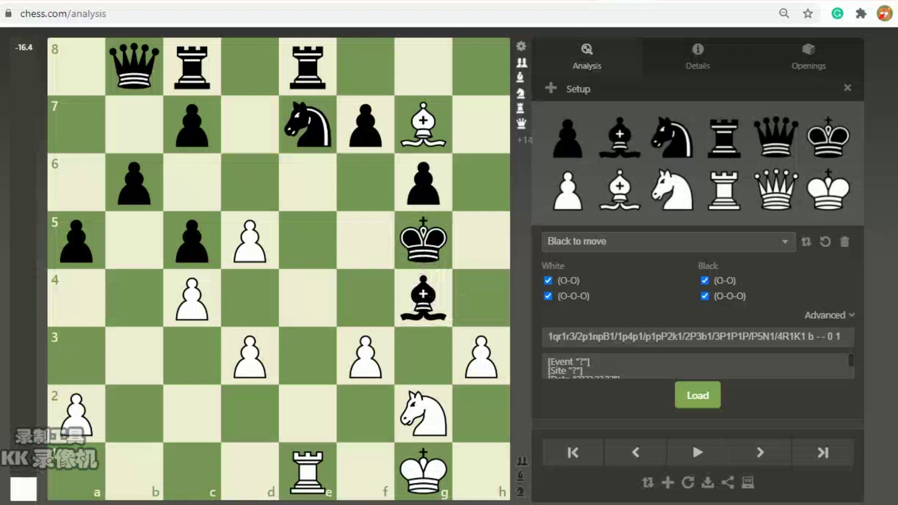
{"action": "left_click", "coordinate": [668, 241]}
{"action": "left_click", "coordinate": [667, 258]}
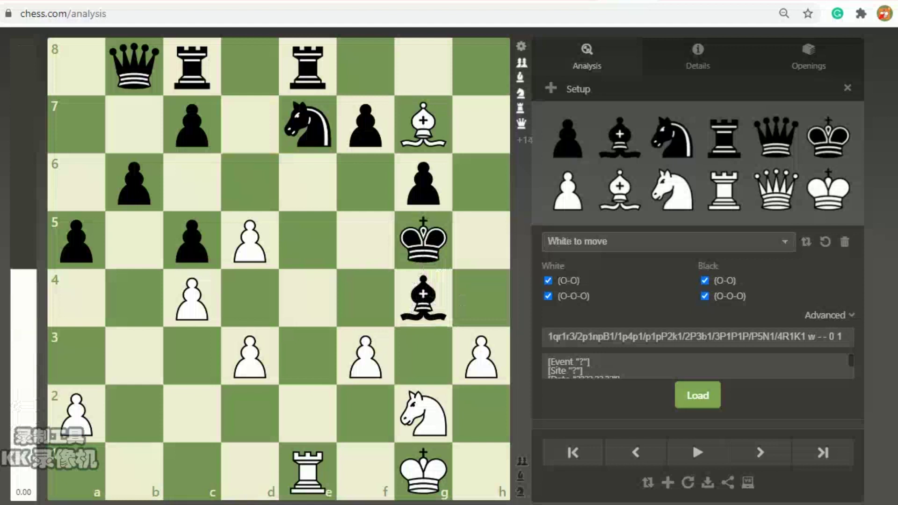
- Try the white rook on e5 with Black to move, and restore it on e1 with White to move
{"action": "left_click_drag", "start_coordinate": [307, 471], "coordinate": [307, 240]}
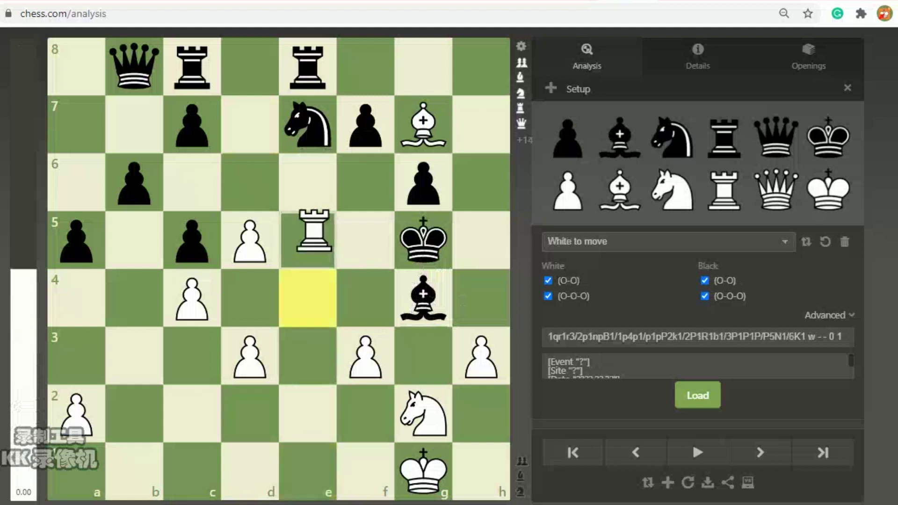
{"action": "mouse_move", "coordinate": [307, 124]}
{"action": "left_mouse_down"}
{"action": "mouse_move", "coordinate": [367, 211]}
{"action": "mouse_move", "coordinate": [366, 240]}
{"action": "mouse_move", "coordinate": [283, 119]}
{"action": "mouse_move", "coordinate": [307, 124]}
{"action": "left_mouse_up"}
{"action": "left_click", "coordinate": [669, 241]}
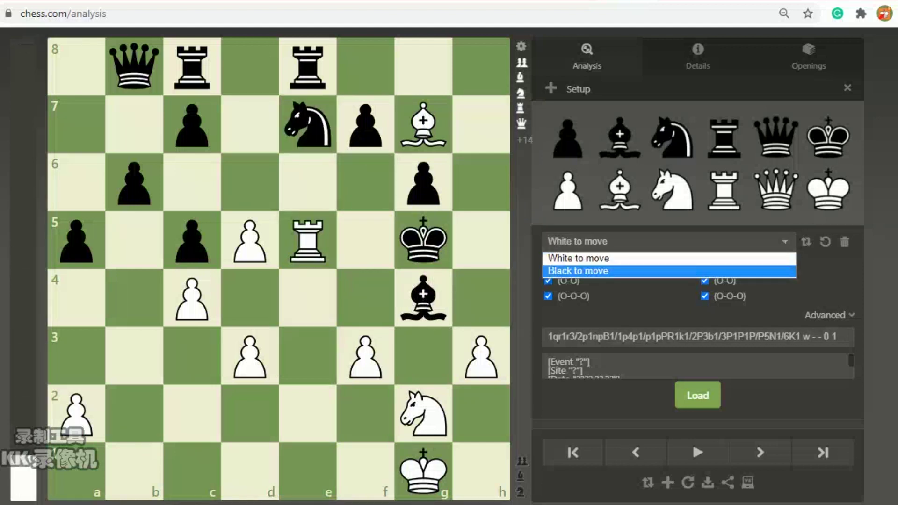
{"action": "left_click", "coordinate": [575, 268]}
{"action": "mouse_move", "coordinate": [423, 299]}
{"action": "left_mouse_down"}
{"action": "mouse_move", "coordinate": [368, 239]}
{"action": "mouse_move", "coordinate": [381, 255]}
{"action": "mouse_move", "coordinate": [307, 240]}
{"action": "mouse_move", "coordinate": [423, 294]}
{"action": "left_mouse_up"}
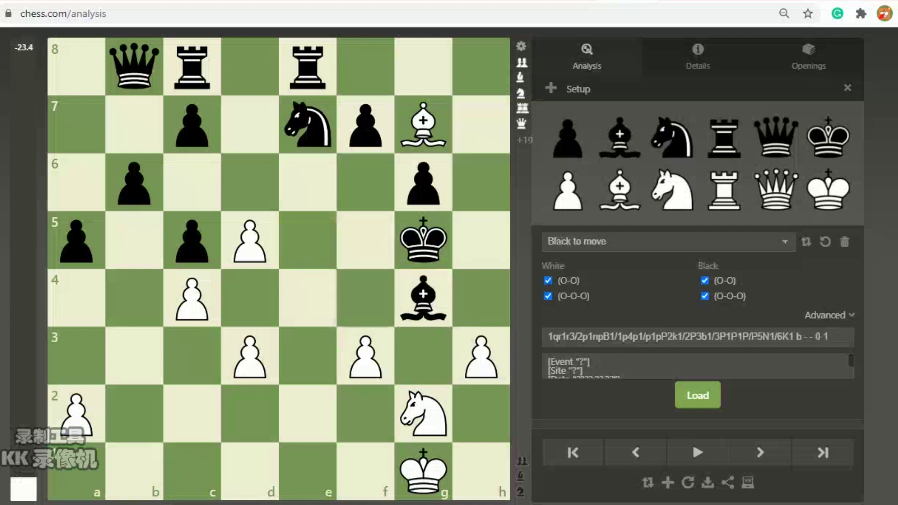
{"action": "left_click_drag", "start_coordinate": [723, 189], "coordinate": [307, 470]}
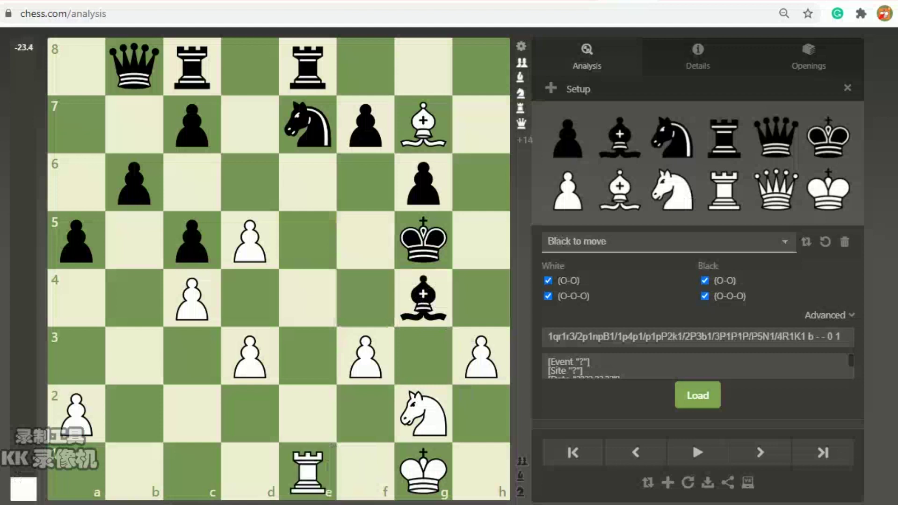
{"action": "left_click", "coordinate": [669, 242]}
{"action": "left_click", "coordinate": [576, 257]}
{"action": "mouse_move", "coordinate": [366, 356]}
{"action": "left_mouse_down"}
{"action": "mouse_move", "coordinate": [423, 300]}
{"action": "mouse_move", "coordinate": [365, 355]}
{"action": "left_mouse_up"}
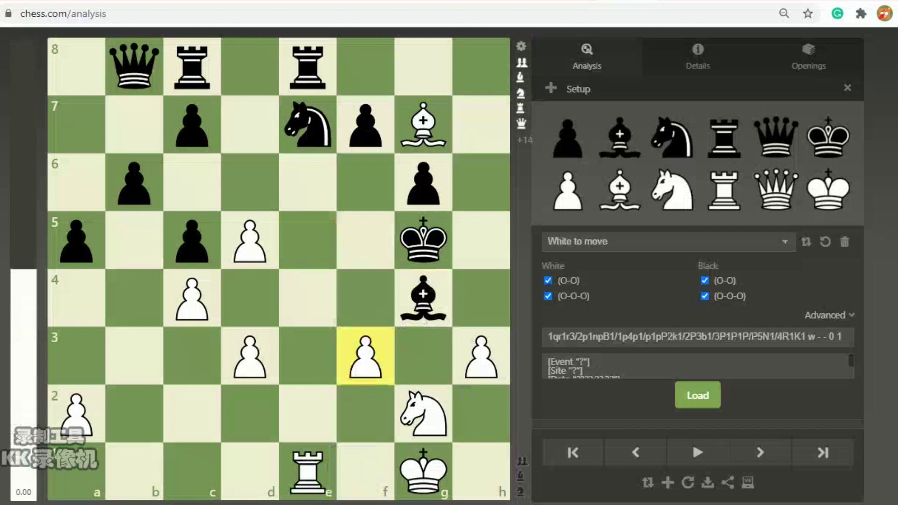
{"action": "left_click_drag", "start_coordinate": [365, 357], "coordinate": [528, 357]}
{"action": "left_click_drag", "start_coordinate": [568, 138], "coordinate": [486, 196]}
{"action": "left_click_drag", "start_coordinate": [568, 189], "coordinate": [365, 357]}
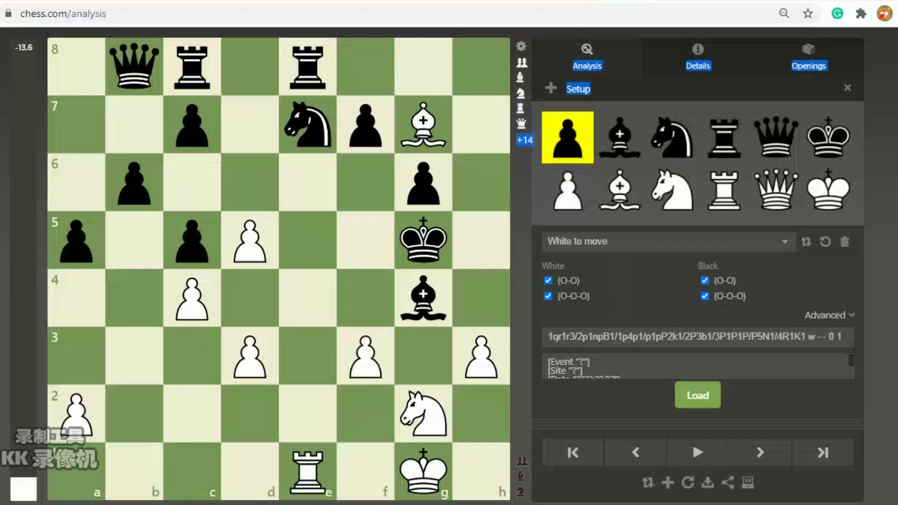
- Place the white king on h2 and the black queen on b7, and try h4 answered by Kh5
{"action": "left_click_drag", "start_coordinate": [423, 470], "coordinate": [481, 413]}
{"action": "left_click_drag", "start_coordinate": [134, 66], "coordinate": [134, 124]}
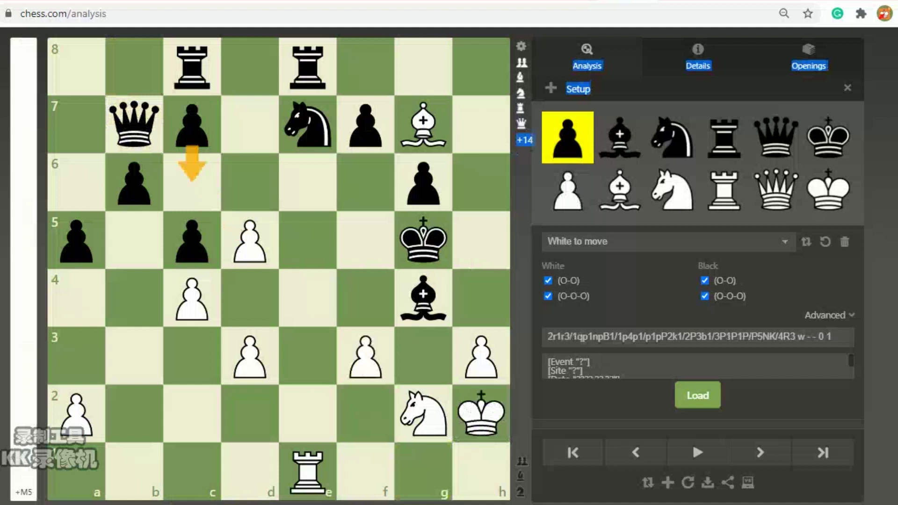
{"action": "left_click_drag", "start_coordinate": [481, 356], "coordinate": [481, 298]}
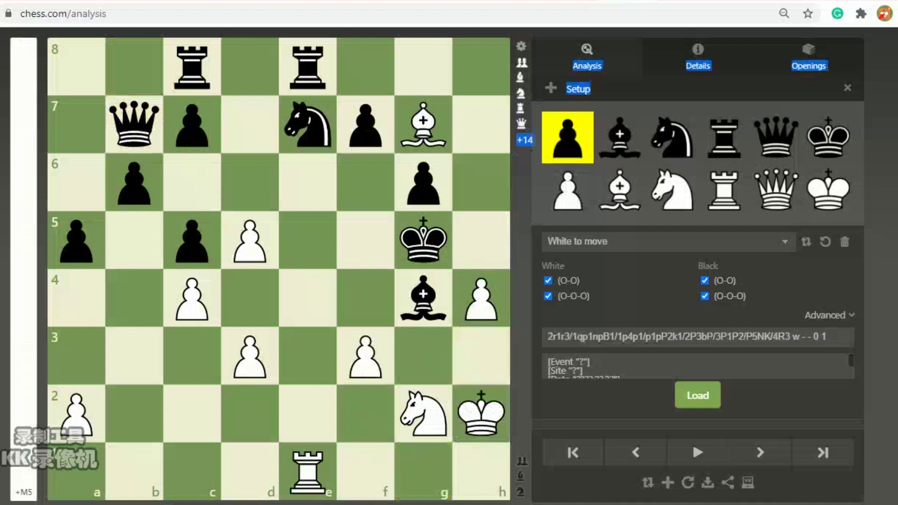
{"action": "left_click_drag", "start_coordinate": [423, 239], "coordinate": [480, 240]}
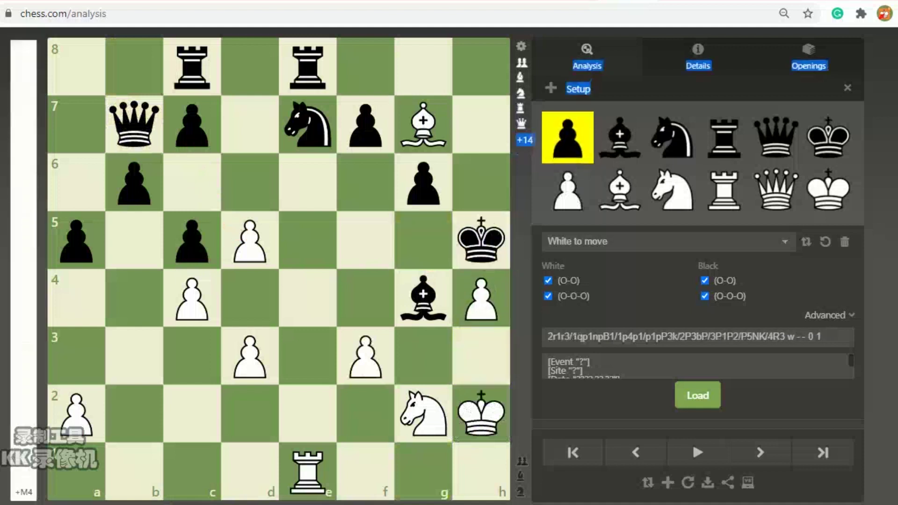
- Continue the line with the white knight to f4 and the black king capturing the pawn on h4
{"action": "left_click", "coordinate": [481, 181]}
{"action": "left_click_drag", "start_coordinate": [480, 182], "coordinate": [528, 135]}
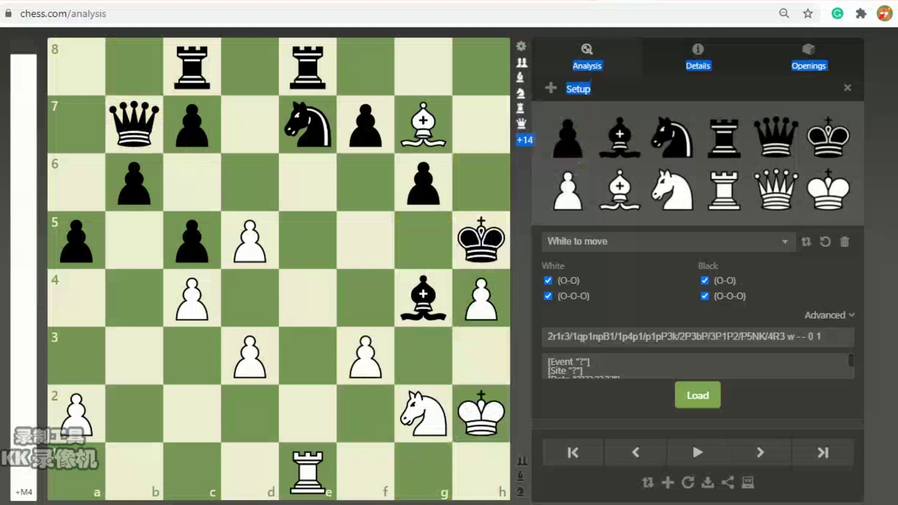
{"action": "left_click_drag", "start_coordinate": [423, 414], "coordinate": [364, 298]}
{"action": "left_click", "coordinate": [365, 297]}
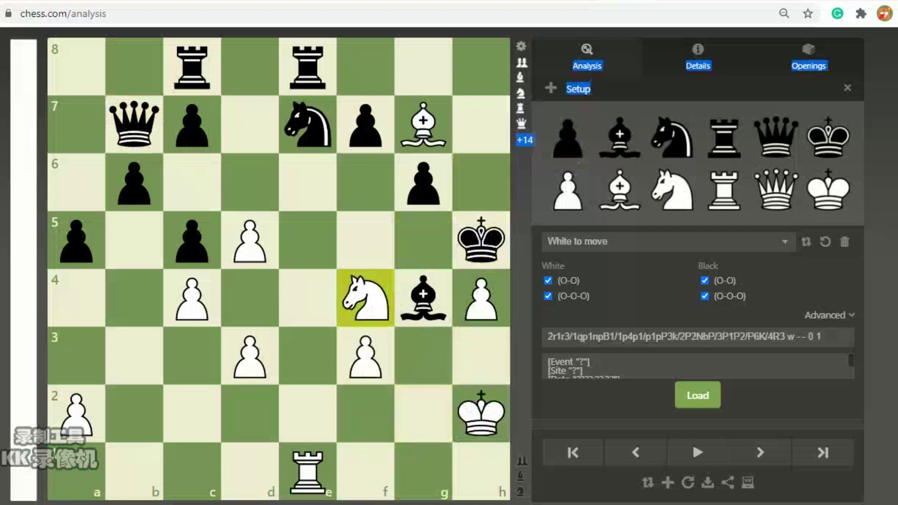
{"action": "left_click", "coordinate": [481, 240]}
{"action": "left_click_drag", "start_coordinate": [672, 190], "coordinate": [365, 298]}
{"action": "left_click_drag", "start_coordinate": [828, 137], "coordinate": [481, 298]}
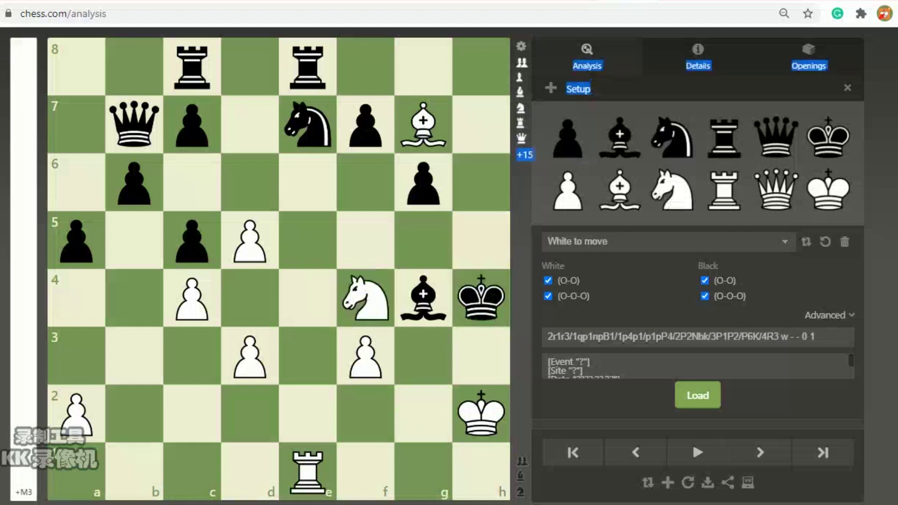
{"action": "left_click", "coordinate": [491, 297]}
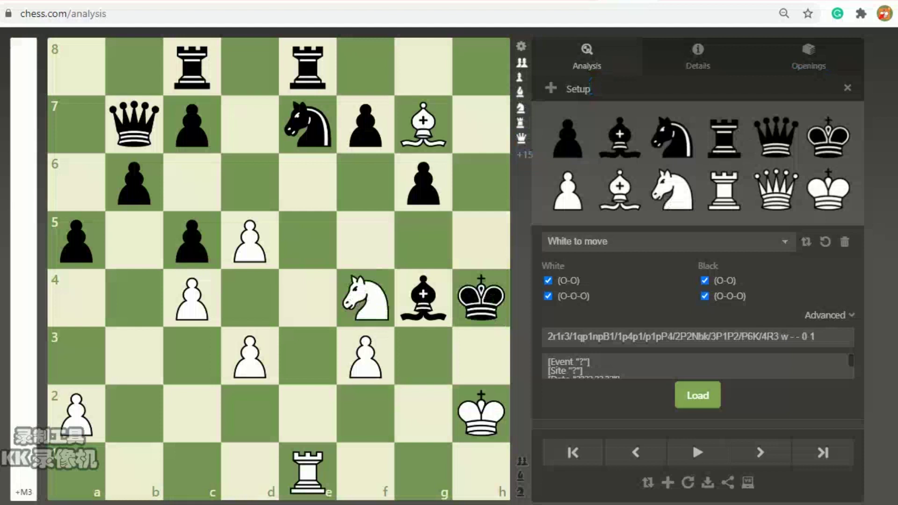
- Load the position for analysis and play the line Bf6+, g5, Rg1, Bxf3, Bxg5#
{"action": "left_click", "coordinate": [697, 395]}
{"action": "left_click_drag", "start_coordinate": [423, 183], "coordinate": [366, 194]}
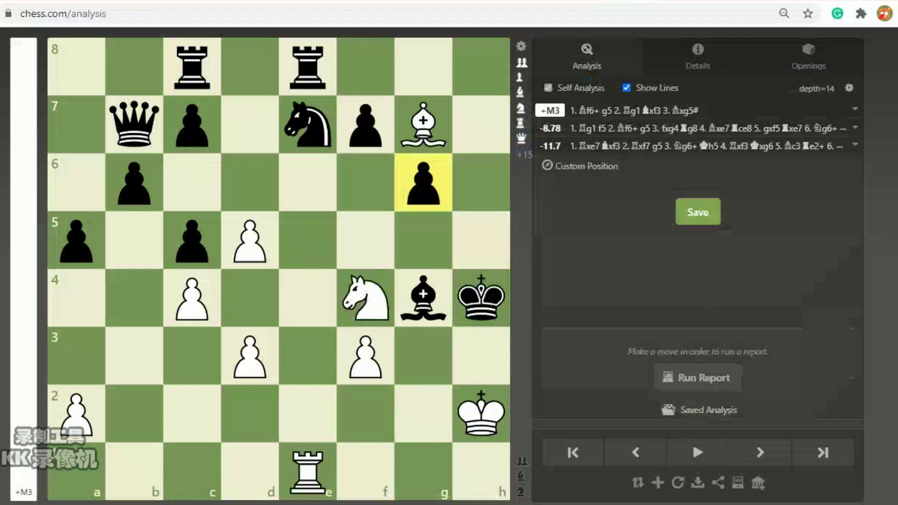
{"action": "left_click_drag", "start_coordinate": [423, 124], "coordinate": [365, 182]}
{"action": "left_click_drag", "start_coordinate": [423, 183], "coordinate": [423, 241]}
{"action": "left_click_drag", "start_coordinate": [308, 472], "coordinate": [423, 472]}
{"action": "left_click_drag", "start_coordinate": [423, 297], "coordinate": [366, 355]}
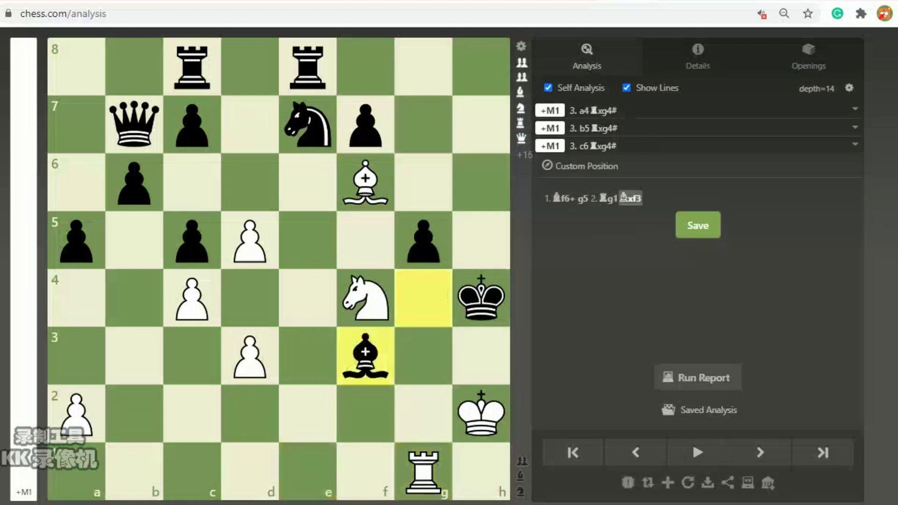
{"action": "left_click_drag", "start_coordinate": [366, 183], "coordinate": [423, 240]}
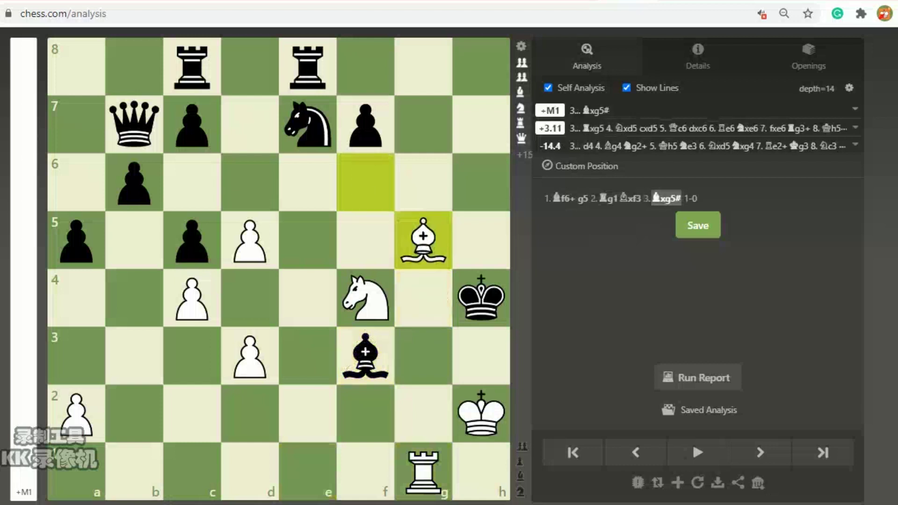
- Step back through the played line to the position after Bf6+
{"action": "key", "text": "Left"}
{"action": "key", "text": "Left"}
{"action": "key", "text": "Left"}
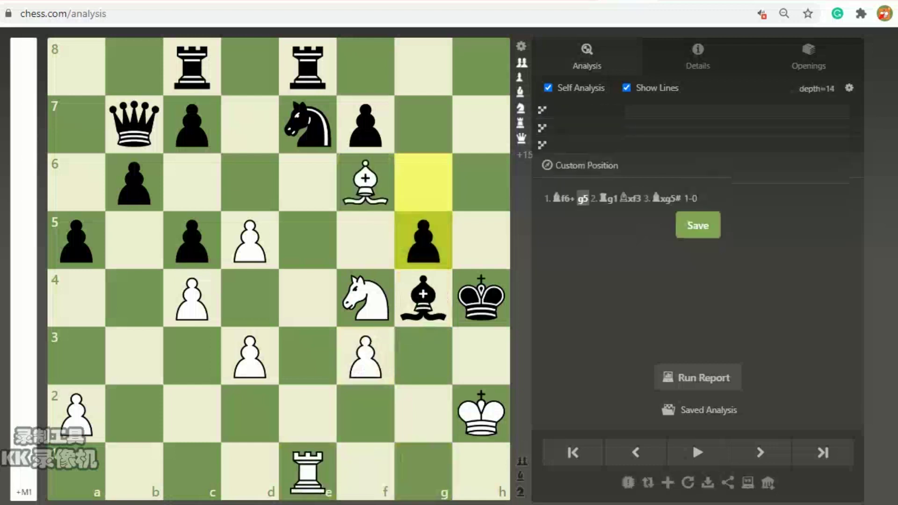
{"action": "key", "text": "Right"}
{"action": "key", "text": "Left"}
{"action": "key", "text": "Left"}
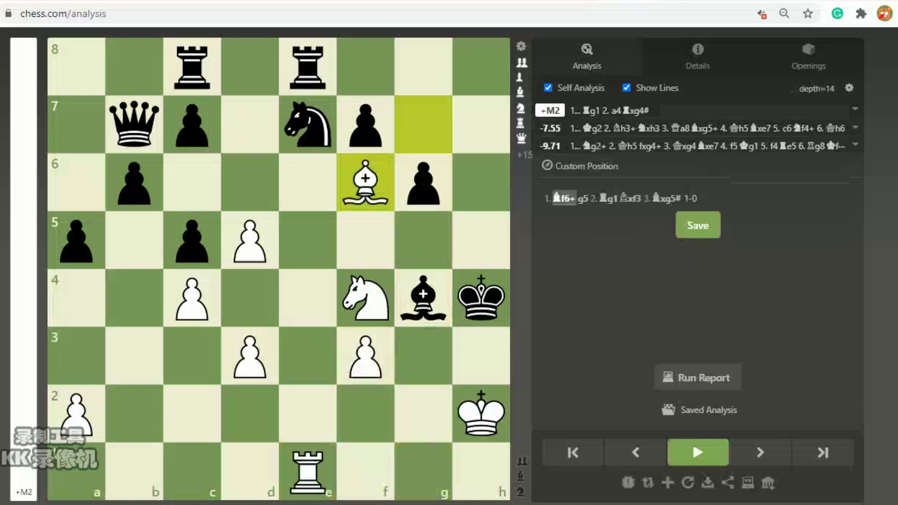
- Copy the PGN of the analysis and reload the analysis page, discarding unsaved changes
{"action": "left_click", "coordinate": [707, 482]}
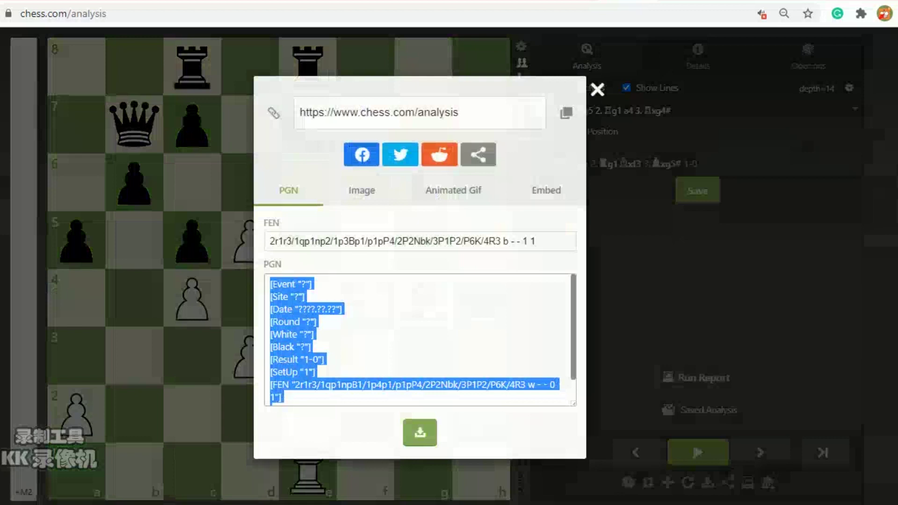
{"action": "left_click", "coordinate": [63, 14]}
{"action": "key", "text": "Return"}
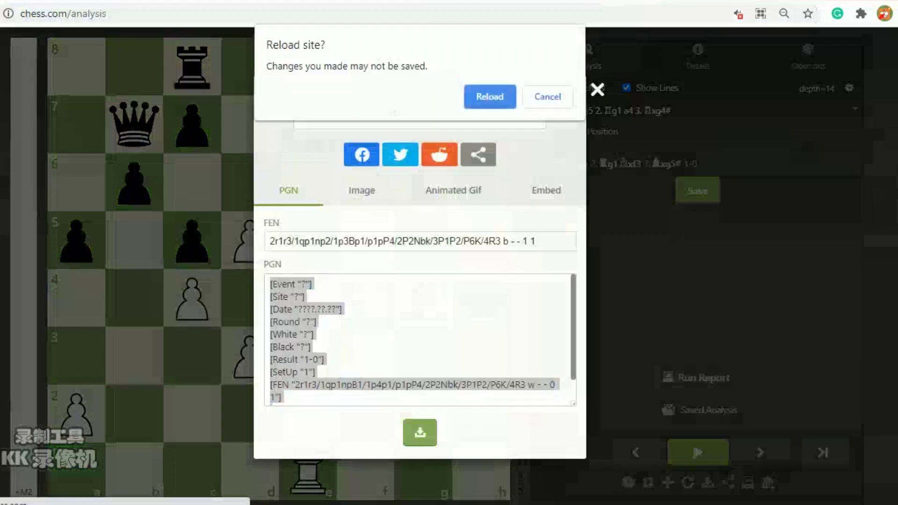
{"action": "key", "text": "Return"}
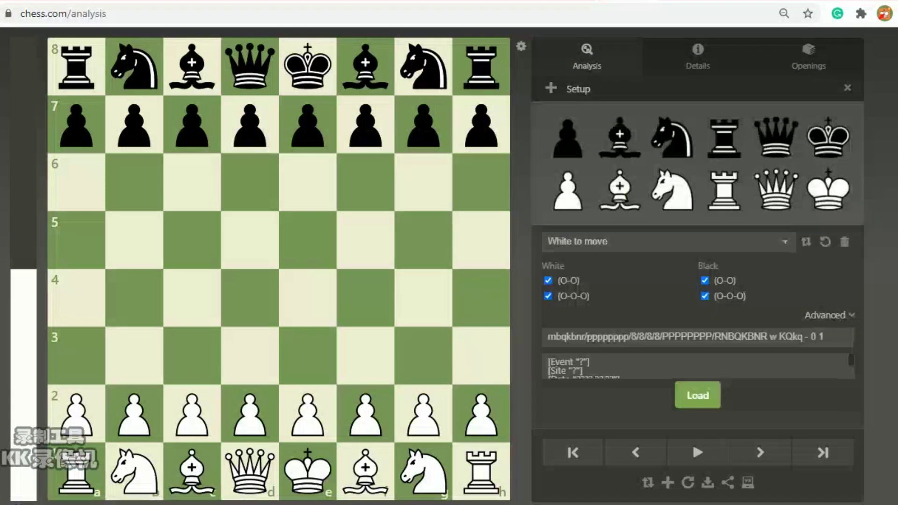
- Paste the copied PGN, extract its FEN and set up the position 2r1r3/1qp1npB1/1p4p1/p1pP4/2P2Nbk/3P1P2/P6K/4R3 w - - 0 1
{"action": "left_click", "coordinate": [697, 336]}
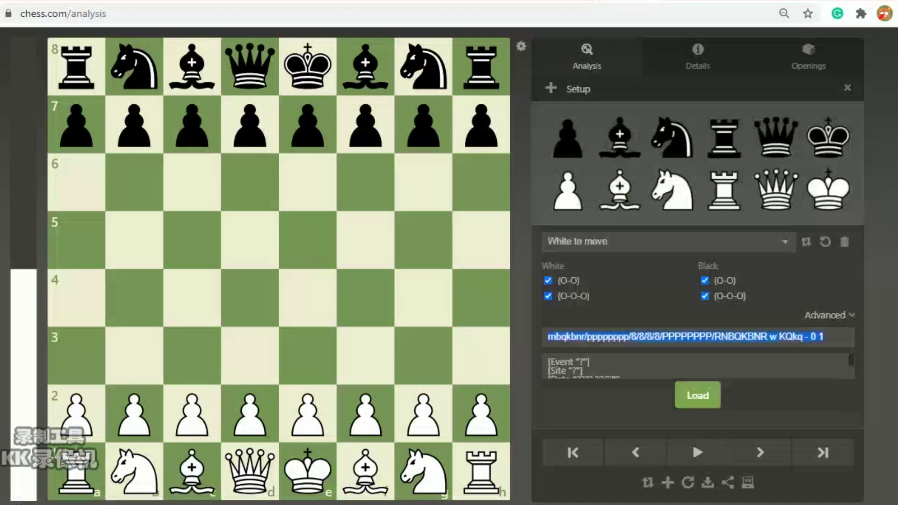
{"action": "key", "text": "ctrl+v"}
{"action": "key", "text": "ctrl+a"}
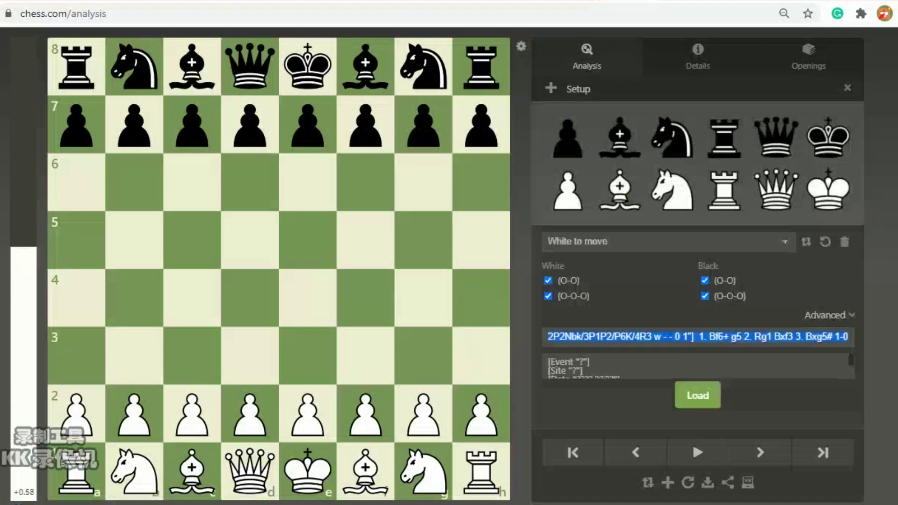
{"action": "left_click_drag", "start_coordinate": [847, 336], "coordinate": [593, 336]}
{"action": "key", "text": "ctrl+shift+Right"}
{"action": "key", "text": "ctrl+shift+Right"}
{"action": "key", "text": "ctrl+shift+Right"}
{"action": "key", "text": "ctrl+shift+Right"}
{"action": "key", "text": "ctrl+shift+Right"}
{"action": "key", "text": "ctrl+shift+Right"}
{"action": "key", "text": "ctrl+shift+Right"}
{"action": "key", "text": "ctrl+shift+Right"}
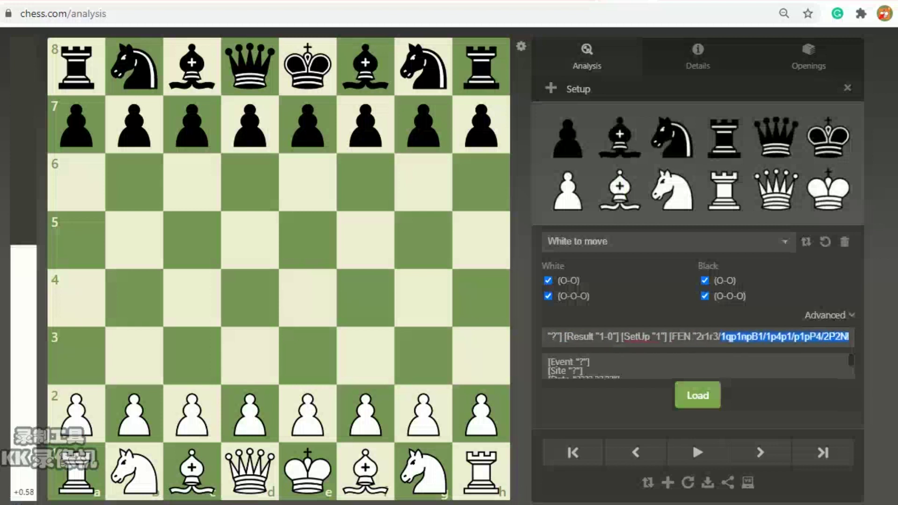
{"action": "key", "text": "BackSpace"}
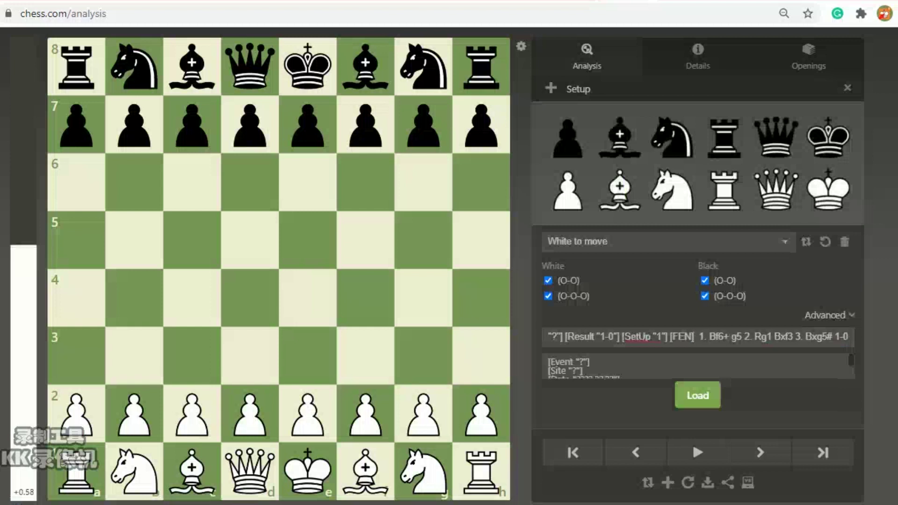
{"action": "key", "text": "ctrl+a"}
{"action": "type", "text": "2r1r3/1qp1npB1/1p4p1/p1pP4/2P2Nbk/3P1P2/P6K/4R3 w - - 0 1"}
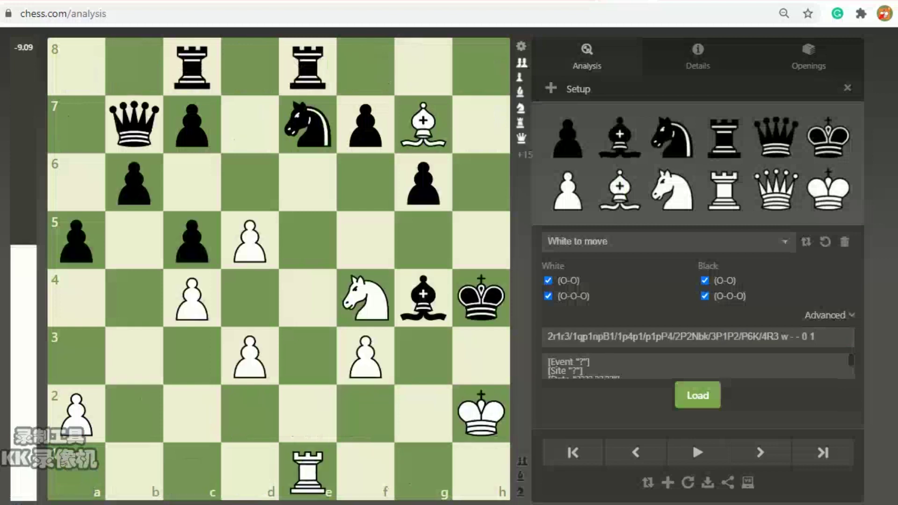
- Move the black king to g7 and the white bishop to e5, and add a black pawn on f6 and a white queen on h4
{"action": "left_click_drag", "start_coordinate": [481, 297], "coordinate": [423, 239]}
{"action": "left_click_drag", "start_coordinate": [423, 124], "coordinate": [307, 240]}
{"action": "left_click_drag", "start_coordinate": [423, 239], "coordinate": [423, 124]}
{"action": "left_click_drag", "start_coordinate": [567, 138], "coordinate": [365, 182]}
{"action": "left_click_drag", "start_coordinate": [775, 190], "coordinate": [484, 295]}
{"action": "mouse_move", "coordinate": [481, 414]}
{"action": "left_mouse_down"}
{"action": "mouse_move", "coordinate": [391, 410]}
{"action": "mouse_move", "coordinate": [416, 445]}
{"action": "mouse_move", "coordinate": [481, 414]}
{"action": "left_mouse_up"}
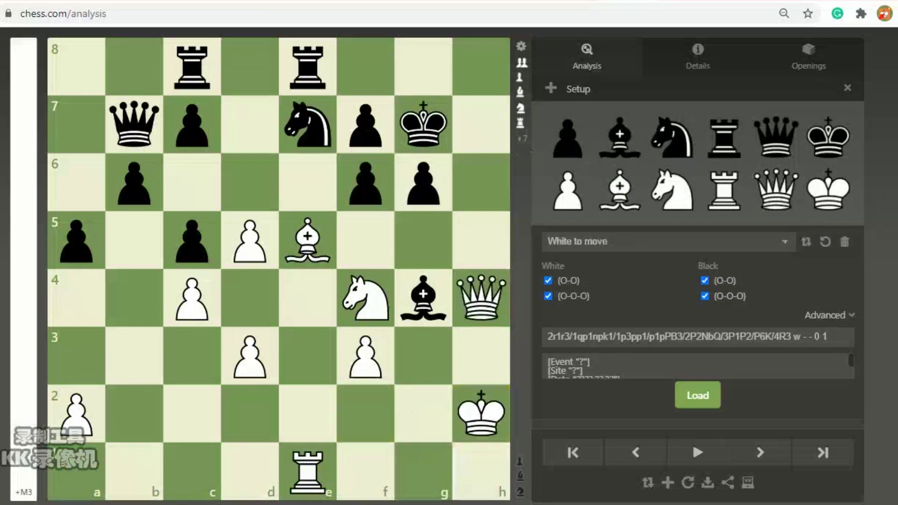
- Move the white knight to g2, black bishop to d7 and white bishop to g3, and add white pawns on h3 and g4 and a black h7 pawn
{"action": "left_click_drag", "start_coordinate": [366, 297], "coordinate": [423, 414]}
{"action": "left_click_drag", "start_coordinate": [497, 367], "coordinate": [488, 360]}
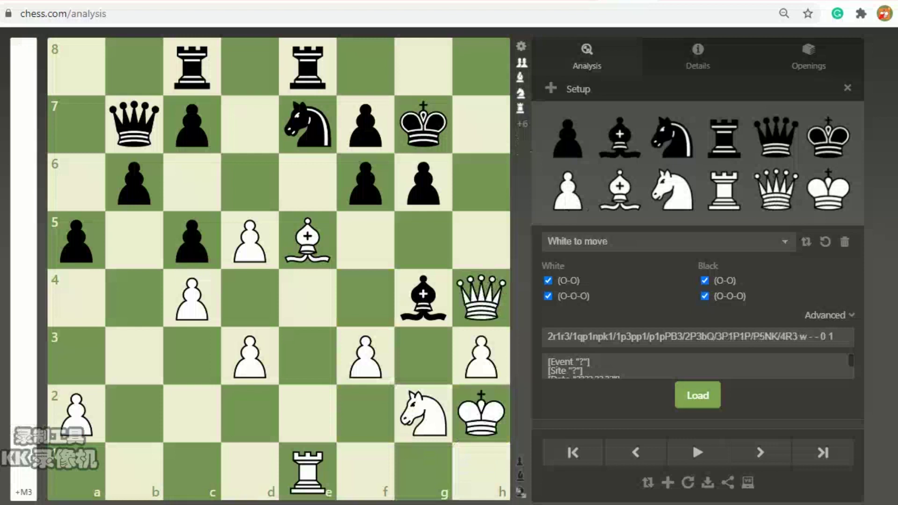
{"action": "left_click_drag", "start_coordinate": [423, 297], "coordinate": [250, 124]}
{"action": "left_click_drag", "start_coordinate": [308, 240], "coordinate": [423, 356]}
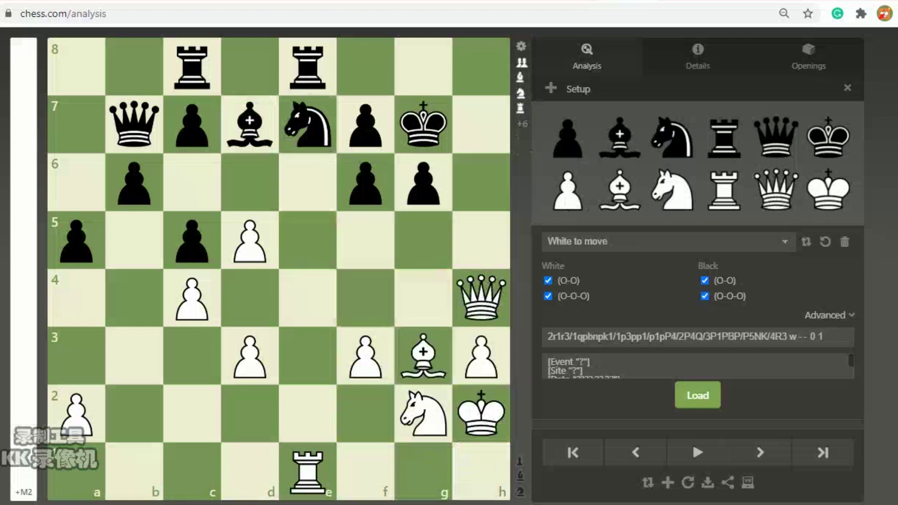
{"action": "left_click_drag", "start_coordinate": [447, 279], "coordinate": [425, 294]}
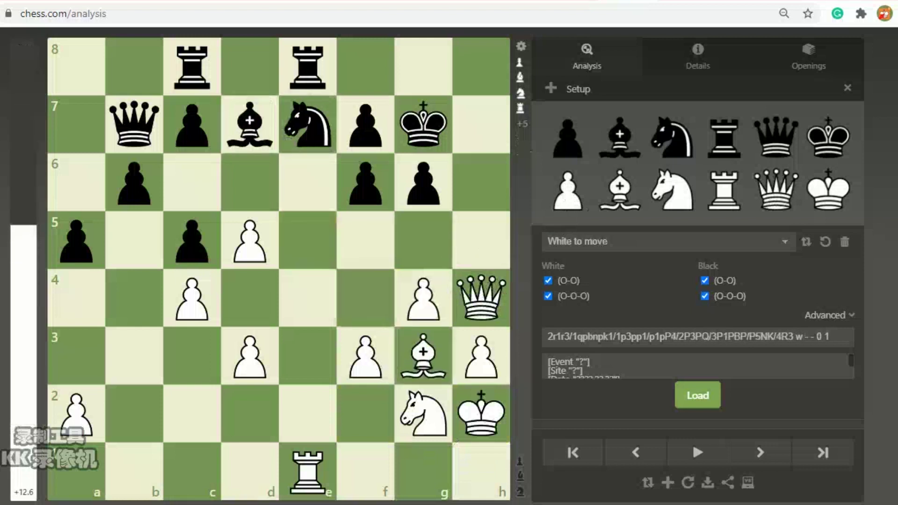
{"action": "mouse_move", "coordinate": [481, 297]}
{"action": "left_mouse_down"}
{"action": "mouse_move", "coordinate": [362, 176]}
{"action": "mouse_move", "coordinate": [481, 298]}
{"action": "mouse_move", "coordinate": [366, 182]}
{"action": "left_mouse_up"}
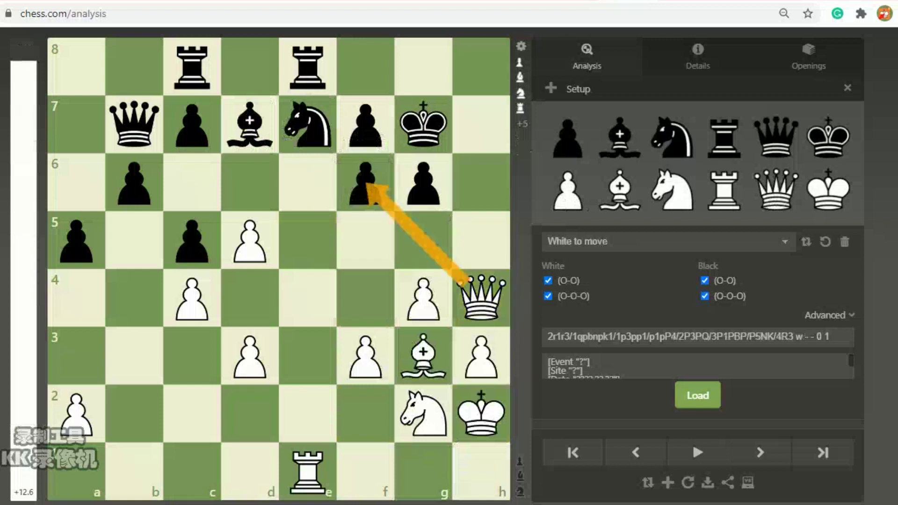
{"action": "left_click_drag", "start_coordinate": [567, 138], "coordinate": [482, 124]}
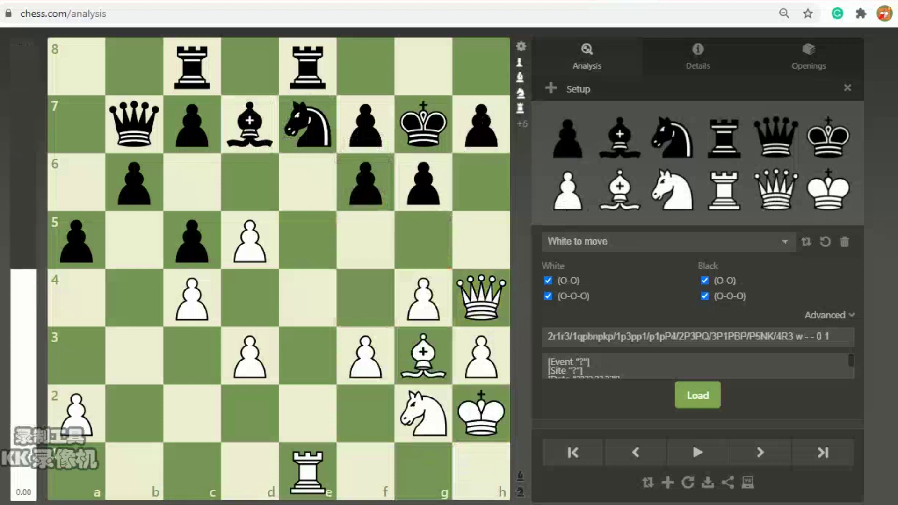
- Try the captures on f6 and the bishop move to e5 on the setup board, and restore the original piece placement
{"action": "left_click_drag", "start_coordinate": [481, 297], "coordinate": [365, 182]}
{"action": "left_click_drag", "start_coordinate": [424, 124], "coordinate": [366, 182]}
{"action": "left_click", "coordinate": [423, 356]}
{"action": "left_click", "coordinate": [307, 240]}
{"action": "left_click", "coordinate": [365, 183]}
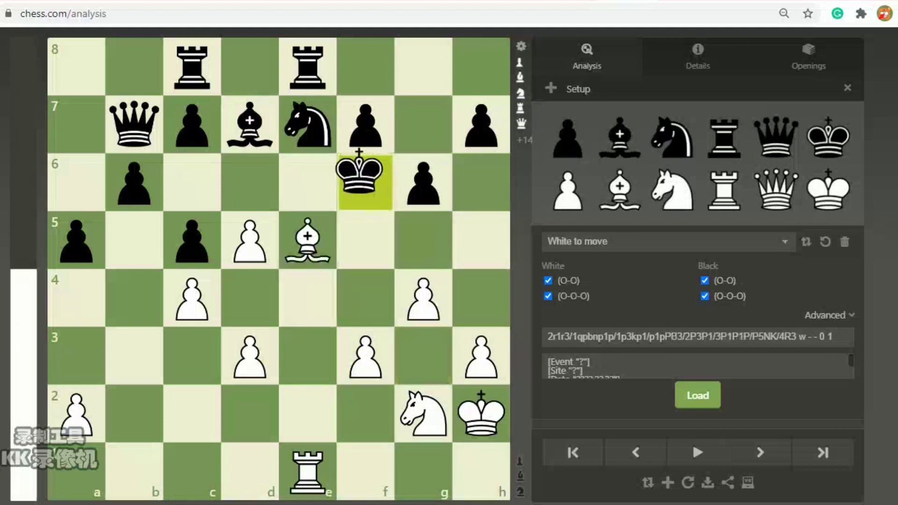
{"action": "left_click", "coordinate": [424, 124]}
{"action": "left_click_drag", "start_coordinate": [567, 138], "coordinate": [366, 183]}
{"action": "left_click_drag", "start_coordinate": [775, 190], "coordinate": [481, 298]}
{"action": "left_click_drag", "start_coordinate": [307, 240], "coordinate": [423, 356]}
- Leave the position setup and play 1.Qxf6+ Kxf6 2.Be5+ Kg5 3.Bg7 on the analysis board
{"action": "left_click", "coordinate": [847, 87]}
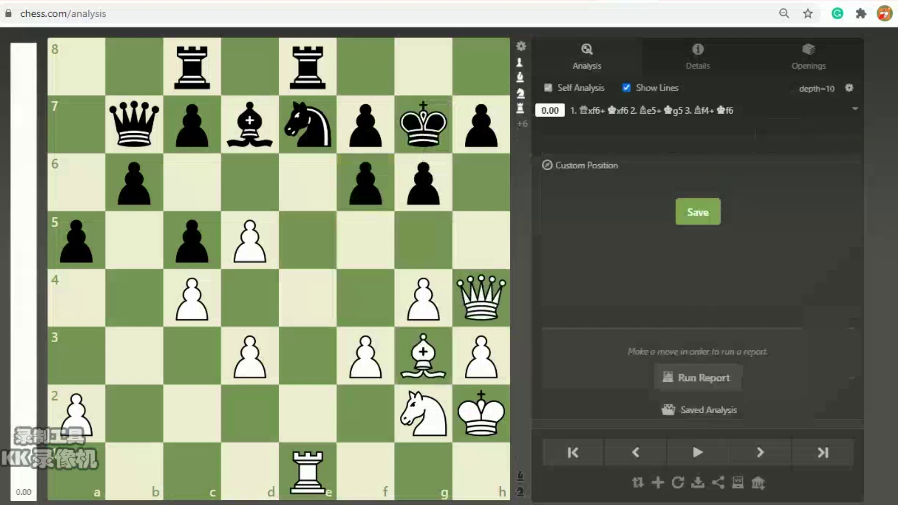
{"action": "left_click_drag", "start_coordinate": [481, 297], "coordinate": [370, 175]}
{"action": "left_click_drag", "start_coordinate": [424, 124], "coordinate": [365, 183]}
{"action": "left_click_drag", "start_coordinate": [423, 356], "coordinate": [308, 240]}
{"action": "left_click_drag", "start_coordinate": [366, 183], "coordinate": [423, 239]}
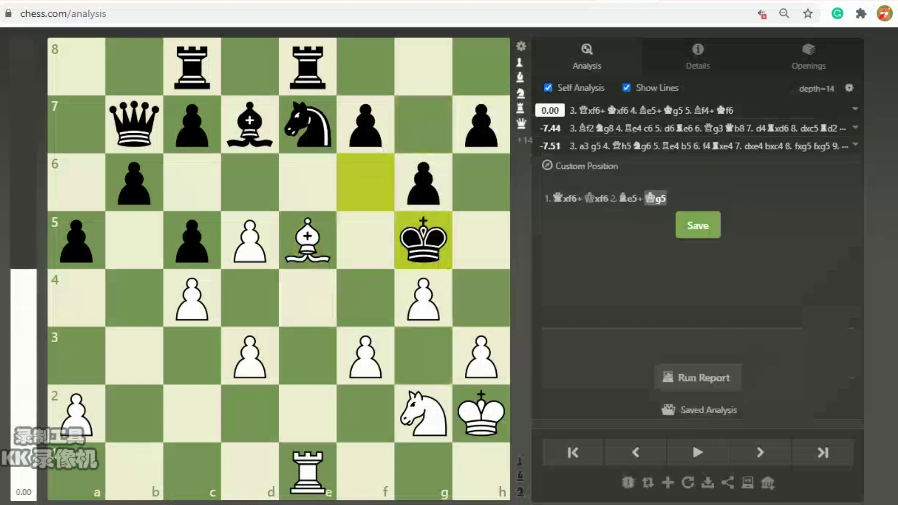
{"action": "left_click_drag", "start_coordinate": [307, 239], "coordinate": [424, 124]}
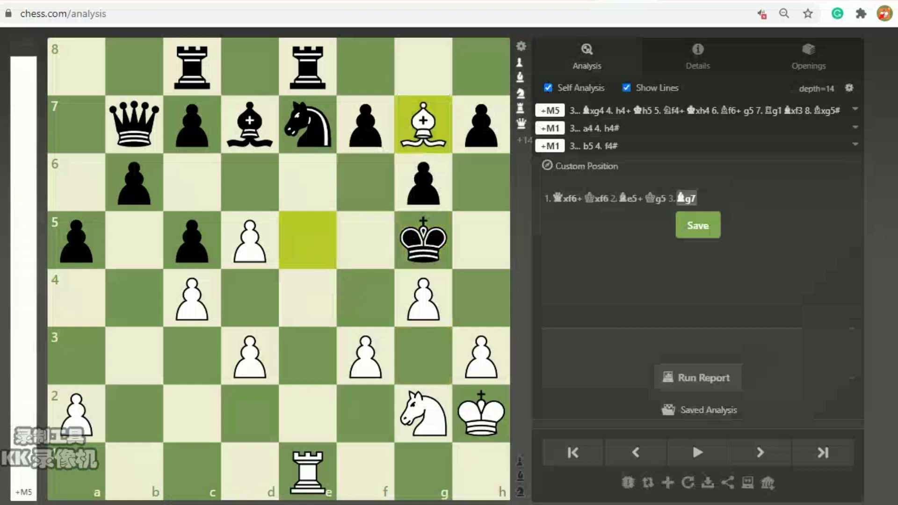
- Go back to check the engine lines around 2...Kg5, and continue the main line with 3.Bg7 Bxg4 4.h4+
{"action": "key", "text": "Left"}
{"action": "key", "text": "Left"}
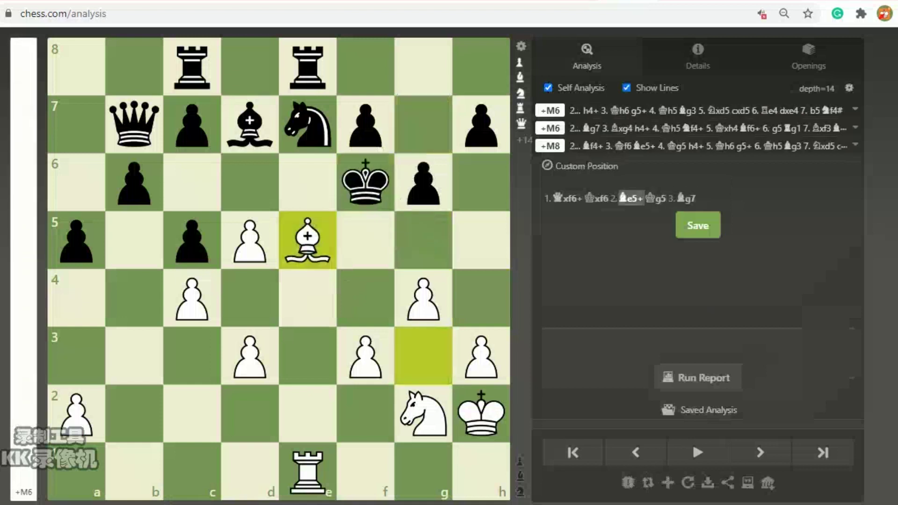
{"action": "key", "text": "Right"}
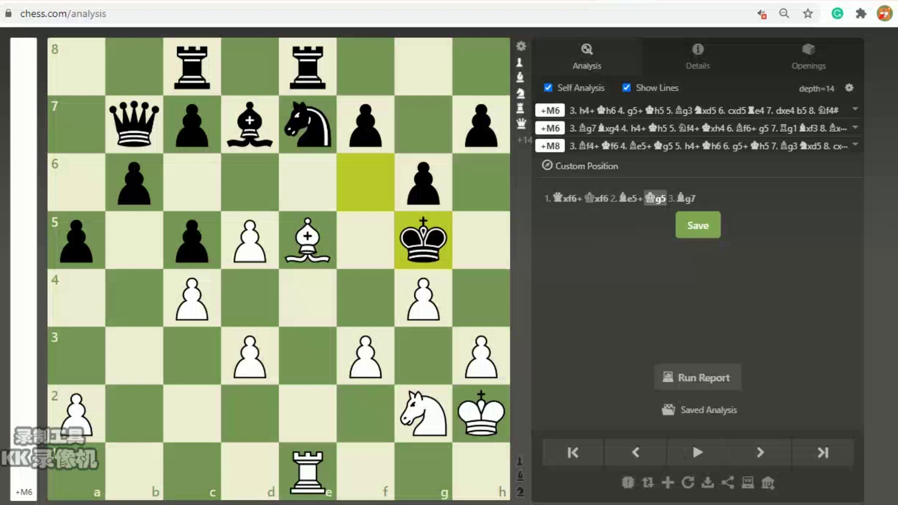
{"action": "left_click_drag", "start_coordinate": [308, 240], "coordinate": [454, 101]}
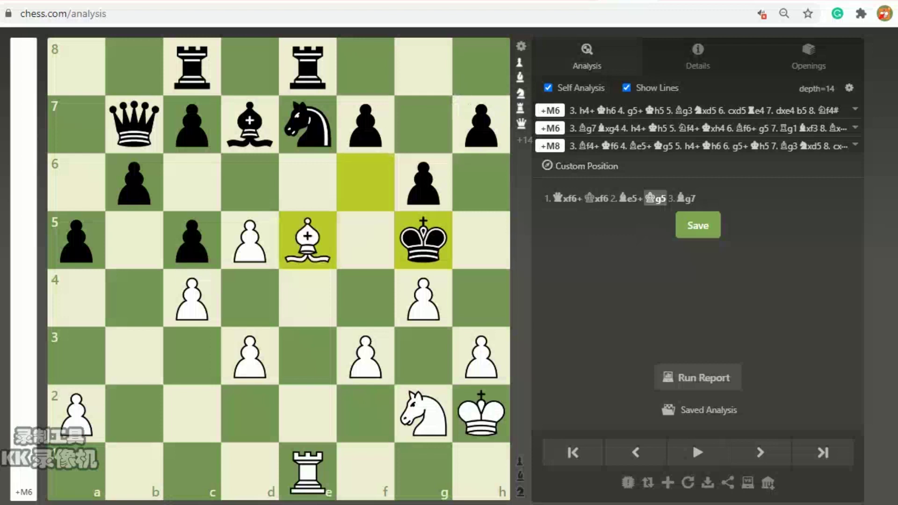
{"action": "left_click", "coordinate": [423, 124]}
{"action": "left_click", "coordinate": [250, 123]}
{"action": "left_click", "coordinate": [423, 297]}
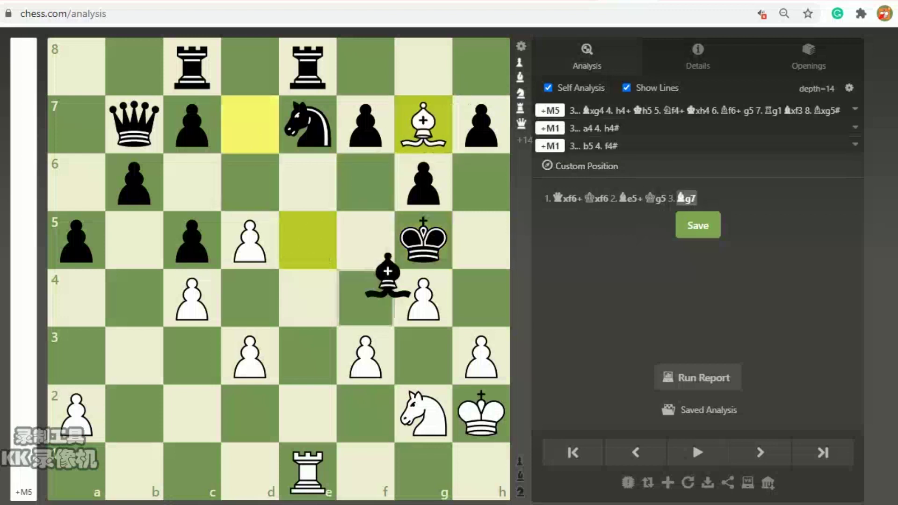
{"action": "left_click", "coordinate": [481, 355]}
{"action": "left_click", "coordinate": [481, 297]}
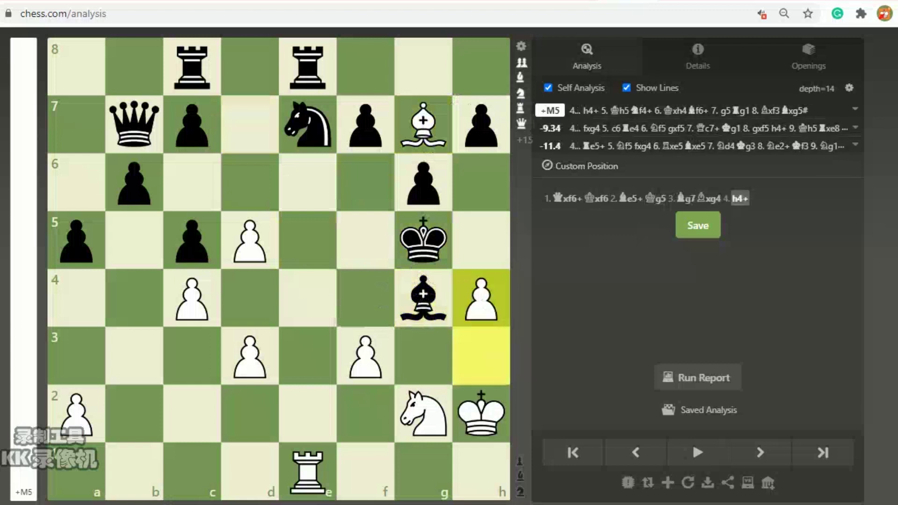
- Extend the main line with 4...Kh5 5.Nf4+ Kxh4 6.Bf6+
{"action": "left_click", "coordinate": [423, 239]}
{"action": "left_click", "coordinate": [481, 239]}
{"action": "left_click", "coordinate": [423, 412]}
{"action": "left_click", "coordinate": [365, 297]}
{"action": "left_click", "coordinate": [481, 239]}
{"action": "left_click", "coordinate": [481, 297]}
{"action": "left_click", "coordinate": [423, 124]}
{"action": "left_click", "coordinate": [365, 182]}
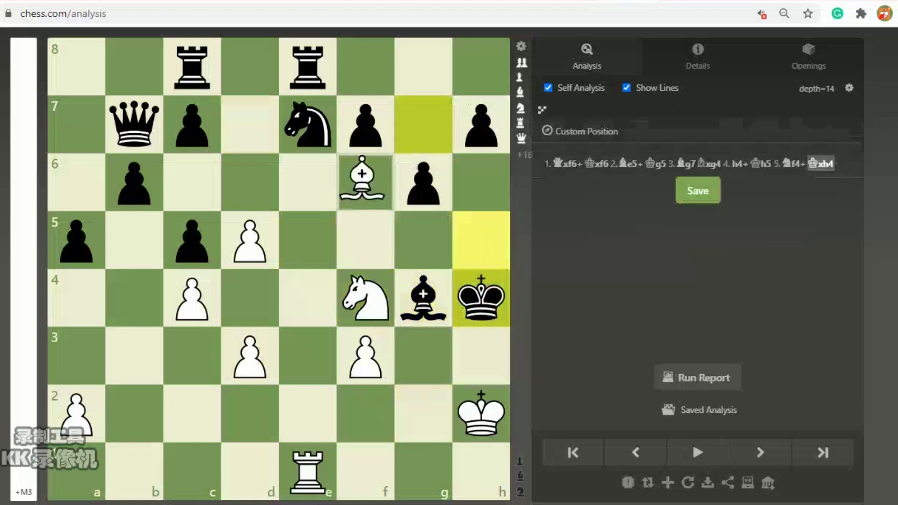
- Complete the main line to mate with 6...g5 7.Rg1 h5 8.Ng2#
{"action": "left_click_drag", "start_coordinate": [423, 182], "coordinate": [423, 240]}
{"action": "left_click", "coordinate": [307, 471]}
{"action": "left_click", "coordinate": [423, 472]}
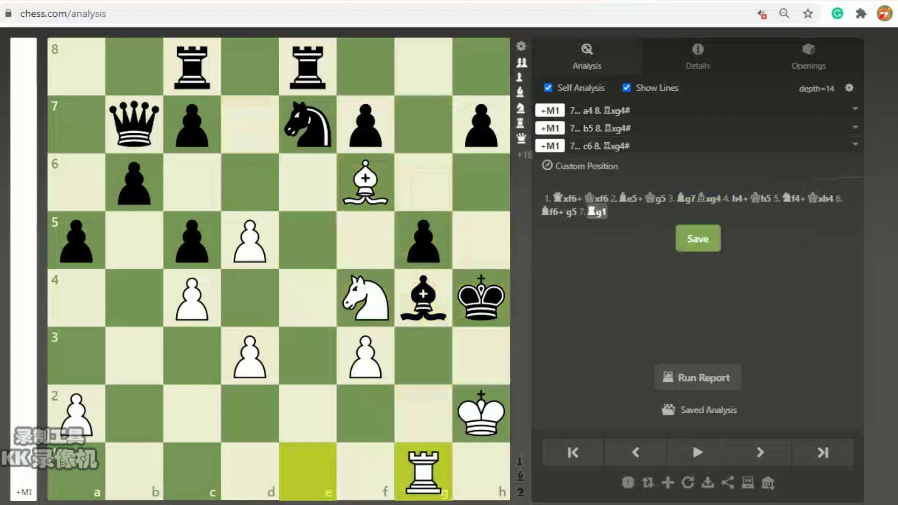
{"action": "left_click", "coordinate": [480, 124]}
{"action": "left_click", "coordinate": [481, 240]}
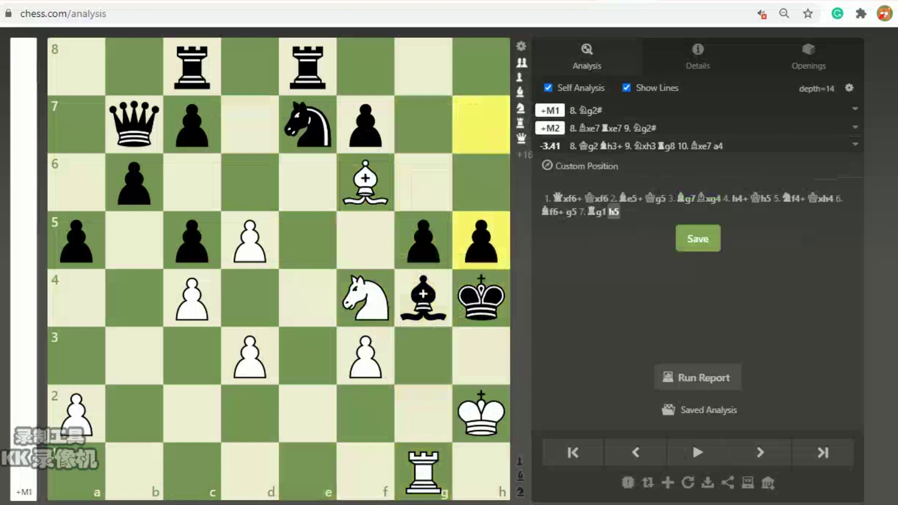
{"action": "left_click", "coordinate": [365, 297]}
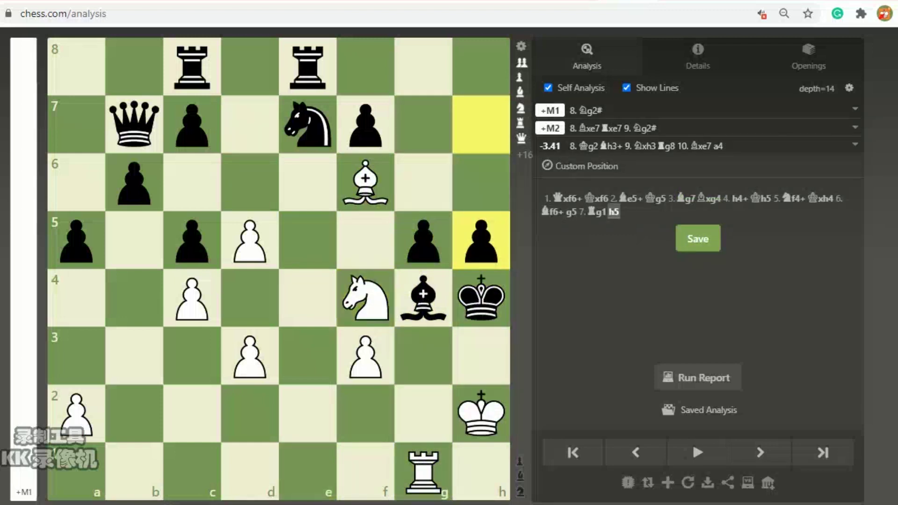
{"action": "left_click_drag", "start_coordinate": [365, 297], "coordinate": [423, 414]}
- Return to the position after 7.Rg1 and add the variation 7...Bxf3 8.Rxg5 Nxd5
{"action": "key", "text": "Left"}
{"action": "key", "text": "Left"}
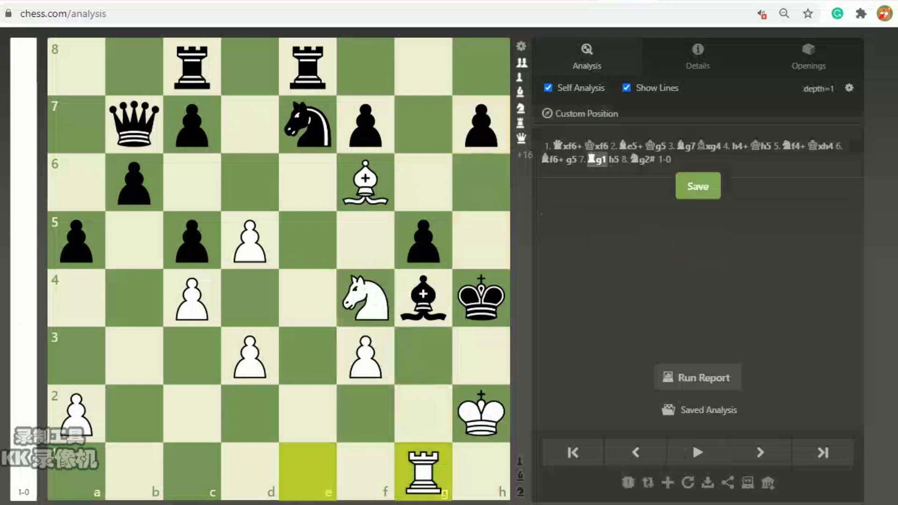
{"action": "left_click_drag", "start_coordinate": [424, 297], "coordinate": [365, 358]}
{"action": "left_click_drag", "start_coordinate": [423, 472], "coordinate": [424, 239]}
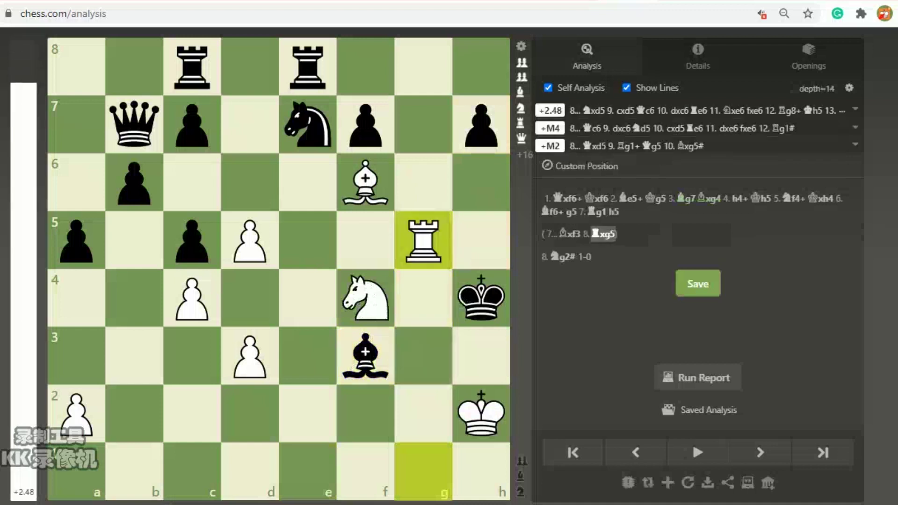
{"action": "left_click_drag", "start_coordinate": [308, 124], "coordinate": [250, 240]}
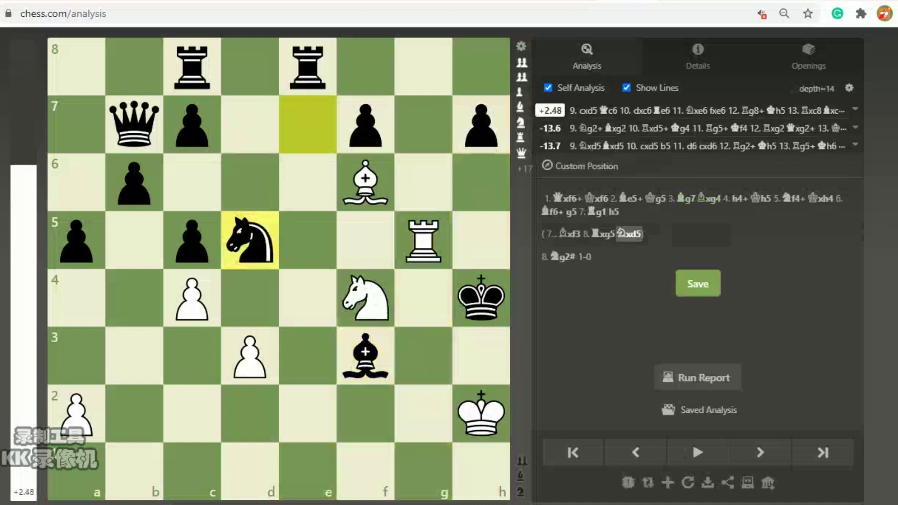
- Test the 7...Bxf3 variation further with 9.cxd5 Qc6 10.dxc6
{"action": "left_click", "coordinate": [367, 193]}
{"action": "left_click", "coordinate": [192, 298]}
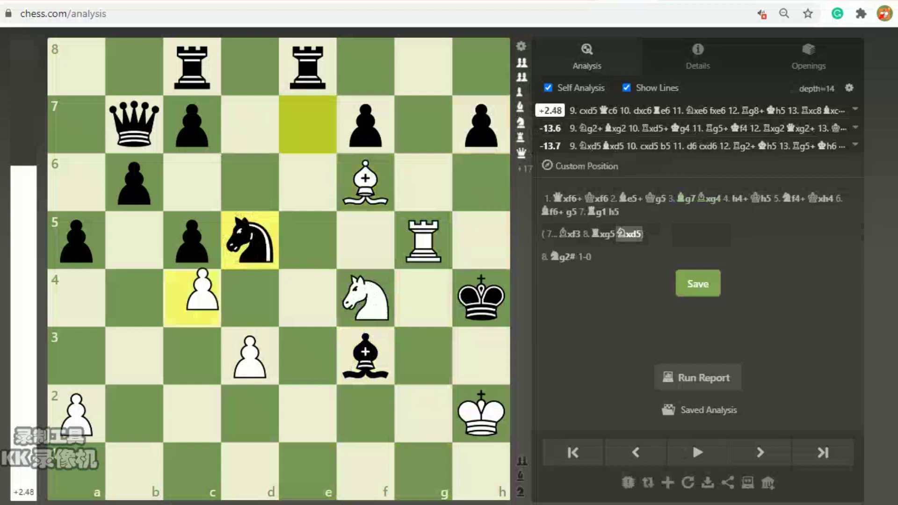
{"action": "left_click", "coordinate": [250, 240]}
{"action": "left_click_drag", "start_coordinate": [134, 124], "coordinate": [192, 183]}
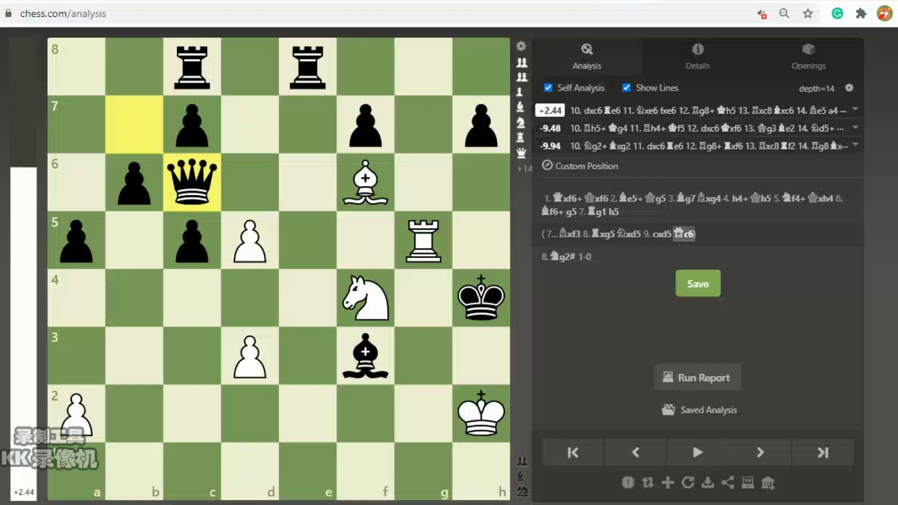
{"action": "left_click", "coordinate": [250, 239]}
{"action": "left_click", "coordinate": [192, 182]}
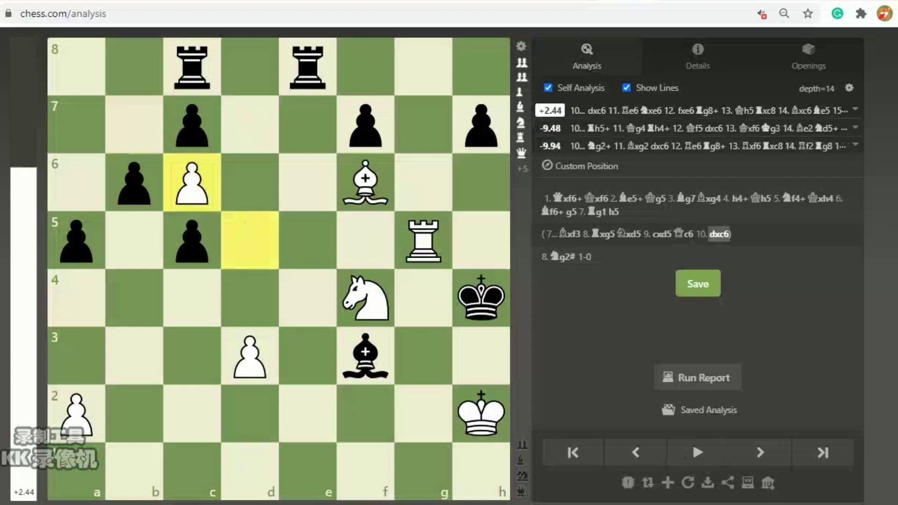
- Try 10...Re7, delete it, and play 10...Re6 11.Nxe6 fxe6 12.Rg8+ instead
{"action": "left_click_drag", "start_coordinate": [307, 67], "coordinate": [307, 124]}
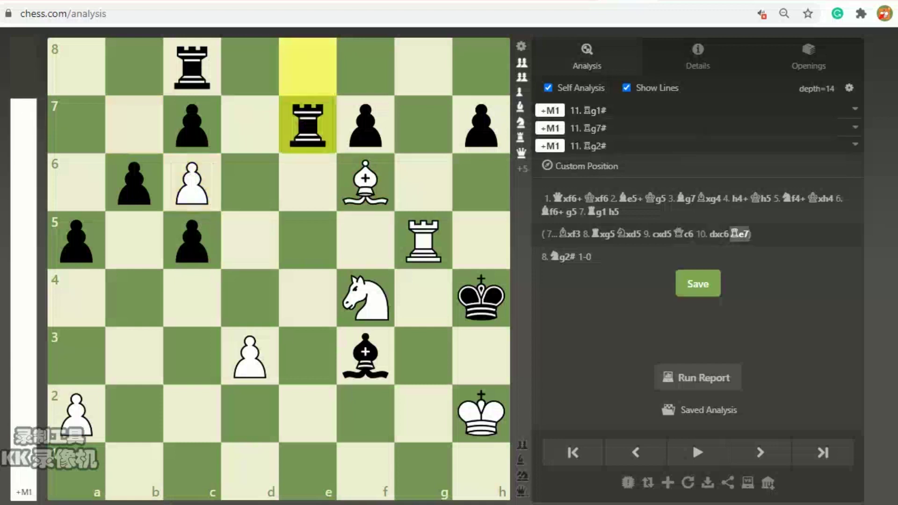
{"action": "right_click", "coordinate": [740, 234]}
{"action": "left_click", "coordinate": [770, 317]}
{"action": "left_click_drag", "start_coordinate": [307, 67], "coordinate": [307, 183]}
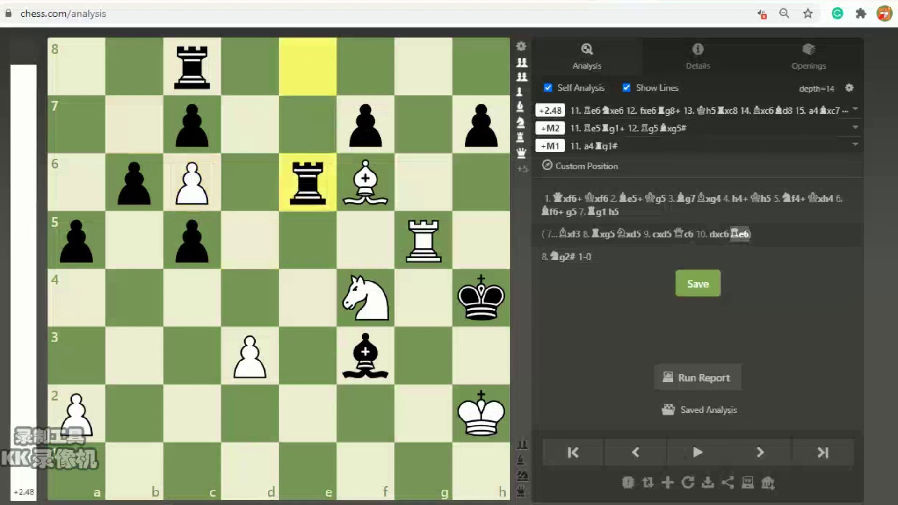
{"action": "left_click_drag", "start_coordinate": [322, 218], "coordinate": [308, 183]}
{"action": "left_click_drag", "start_coordinate": [366, 125], "coordinate": [308, 183]}
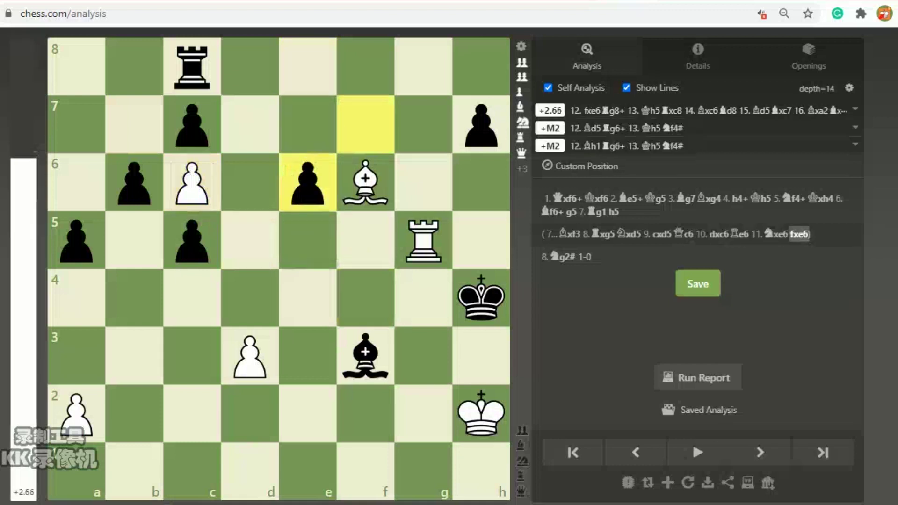
{"action": "left_click_drag", "start_coordinate": [423, 240], "coordinate": [423, 66]}
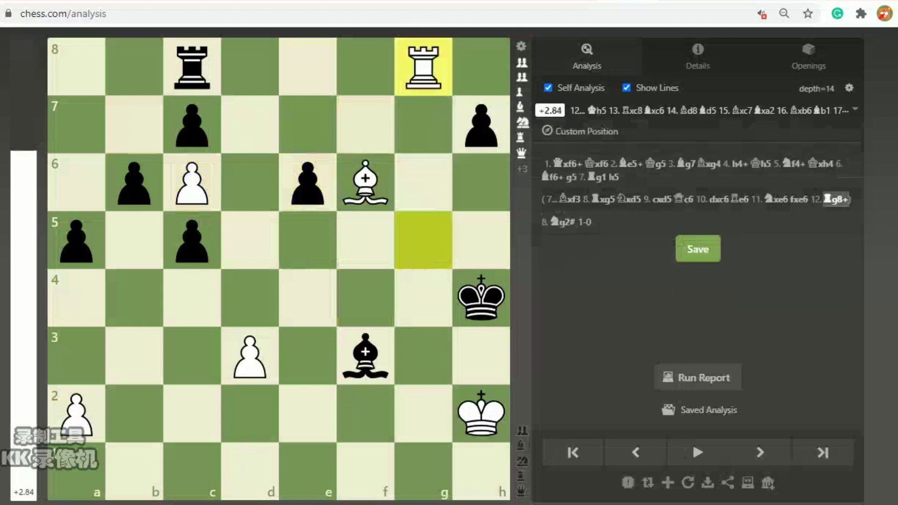
- Delete the continuation of the 7...Bxf3 variation and answer the bishop capture with 8.Bxg5#
{"action": "left_click", "coordinate": [562, 199]}
{"action": "right_click", "coordinate": [563, 199]}
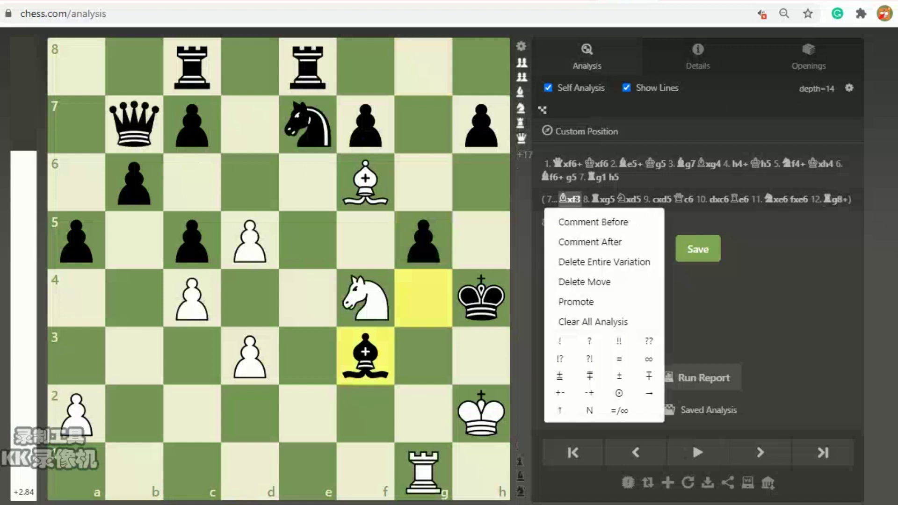
{"action": "left_click", "coordinate": [584, 282]}
{"action": "left_click", "coordinate": [571, 234]}
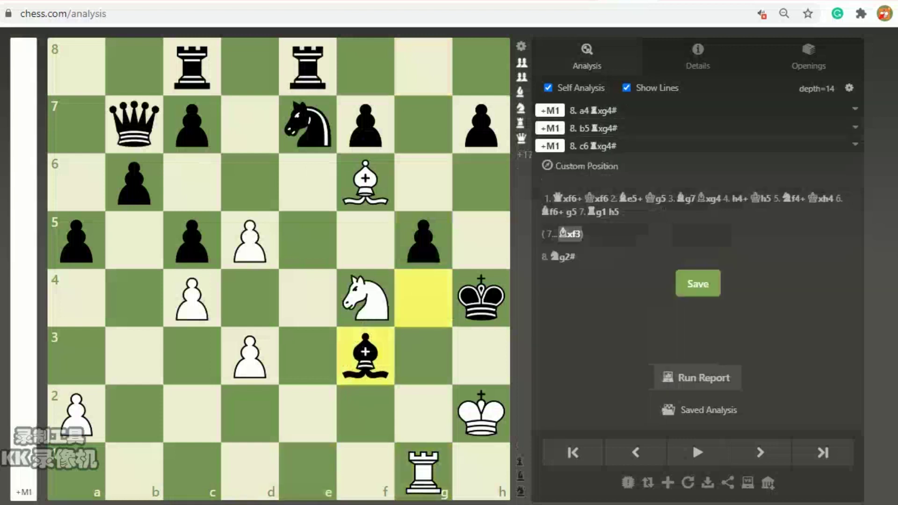
{"action": "left_click_drag", "start_coordinate": [365, 182], "coordinate": [423, 236]}
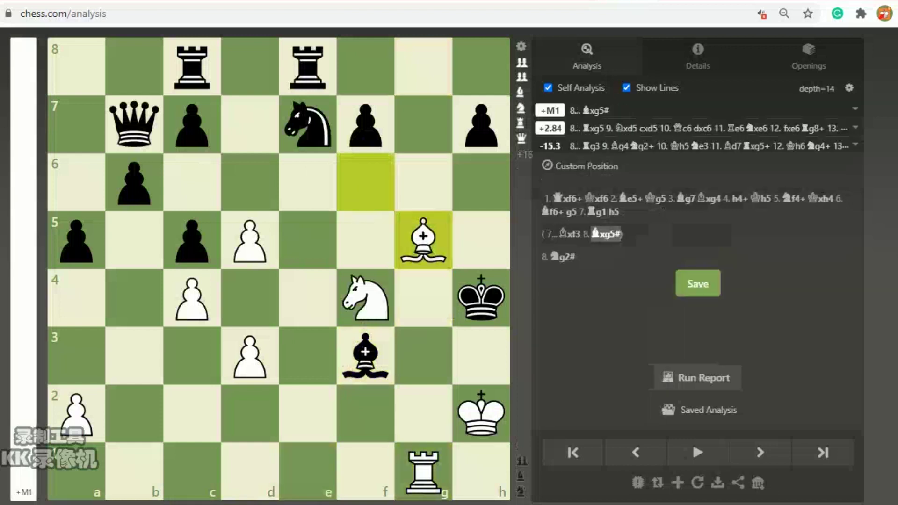
- Review the engine lines for the opening moves between the starting position and 2...Kg5
{"action": "left_click", "coordinate": [632, 147]}
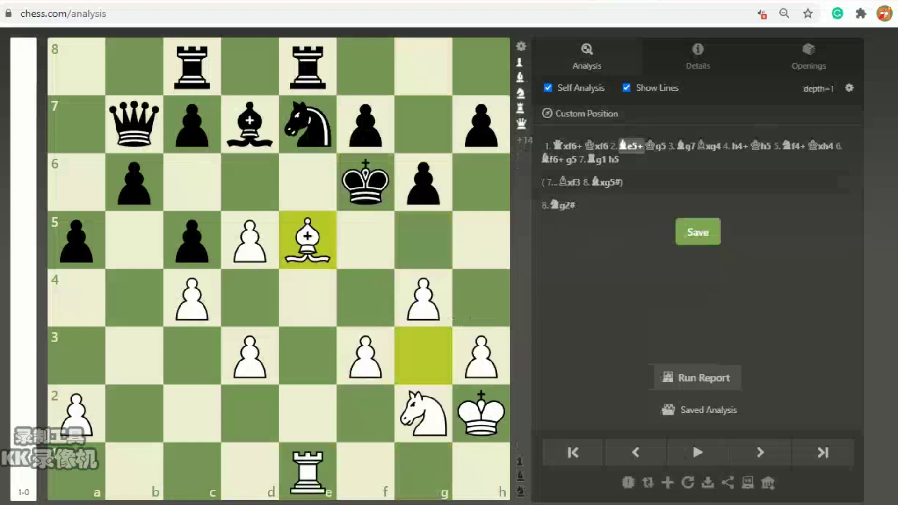
{"action": "key", "text": "Left"}
{"action": "key", "text": "Right"}
{"action": "key", "text": "Right"}
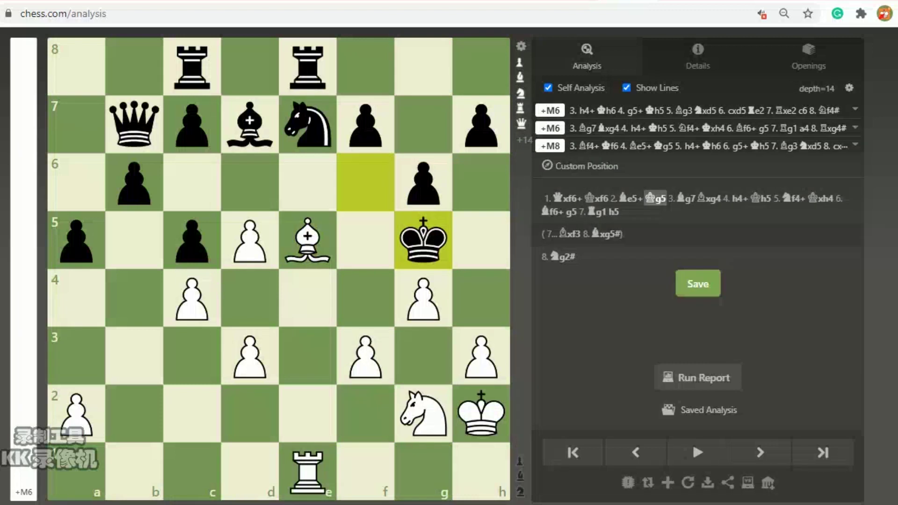
{"action": "key", "text": "Left"}
{"action": "key", "text": "Left"}
{"action": "key", "text": "Left"}
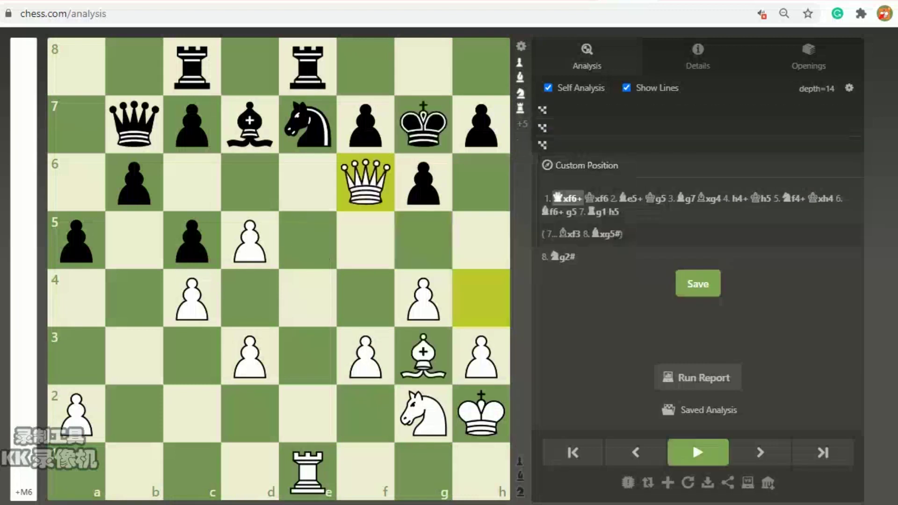
{"action": "key", "text": "Left"}
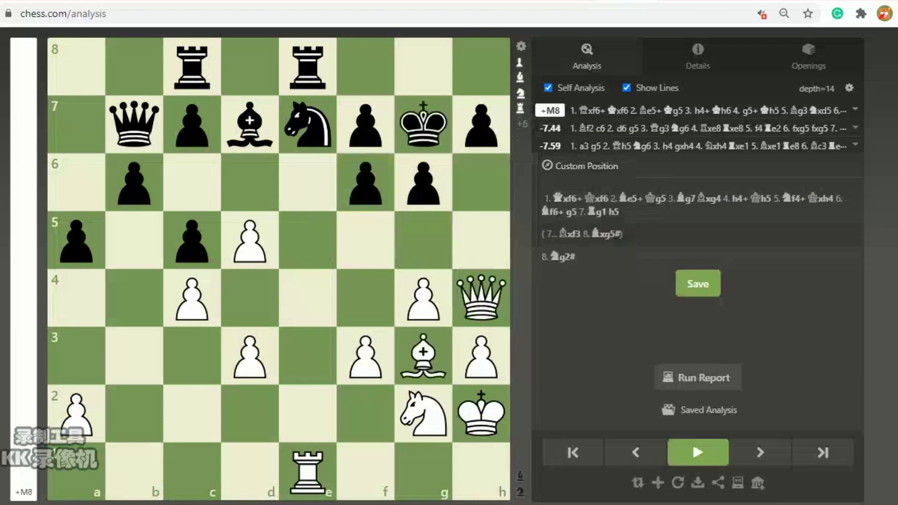
- Advance to the position after 2...Kg5 and add the variation 3.h4+ Kh6 4.g5+ Kh5 5.Bg3
{"action": "key", "text": "Right"}
{"action": "key", "text": "Right"}
{"action": "key", "text": "Right"}
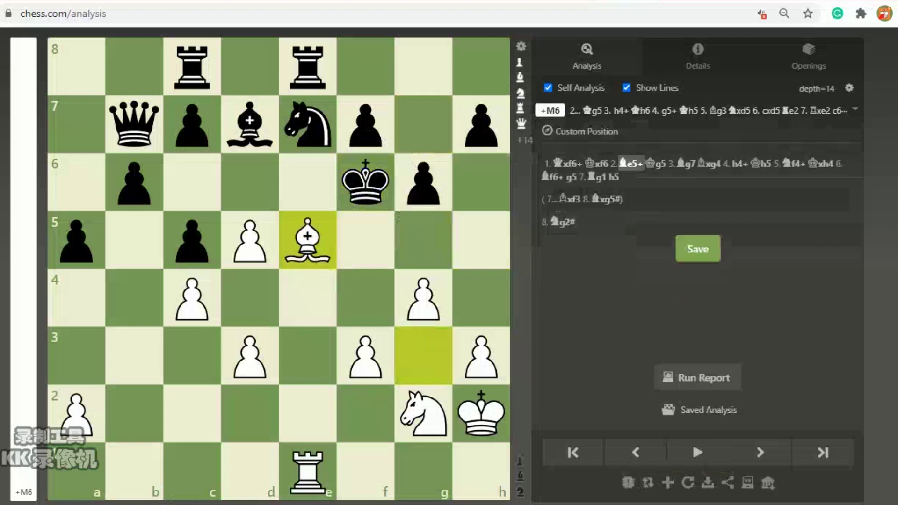
{"action": "key", "text": "Right"}
{"action": "left_click_drag", "start_coordinate": [481, 357], "coordinate": [481, 300]}
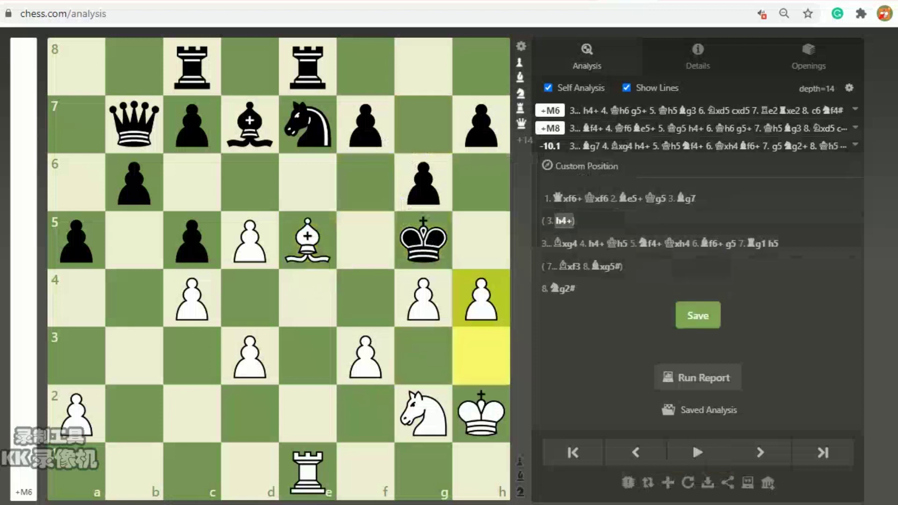
{"action": "left_click_drag", "start_coordinate": [424, 241], "coordinate": [481, 182]}
{"action": "left_click_drag", "start_coordinate": [423, 299], "coordinate": [423, 241]}
{"action": "left_click_drag", "start_coordinate": [482, 182], "coordinate": [481, 240]}
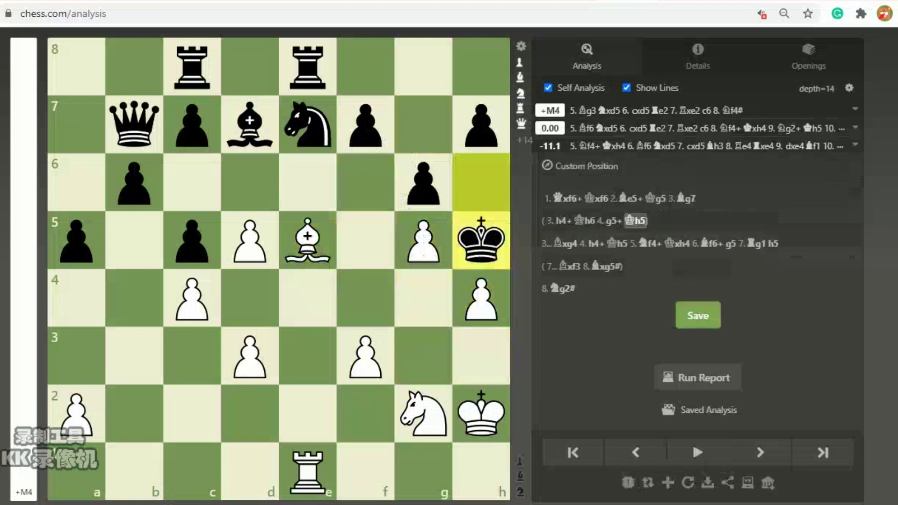
{"action": "left_click_drag", "start_coordinate": [307, 240], "coordinate": [423, 355]}
{"action": "mouse_move", "coordinate": [424, 414]}
{"action": "left_mouse_down"}
{"action": "mouse_move", "coordinate": [384, 337]}
{"action": "mouse_move", "coordinate": [423, 413]}
{"action": "left_mouse_up"}
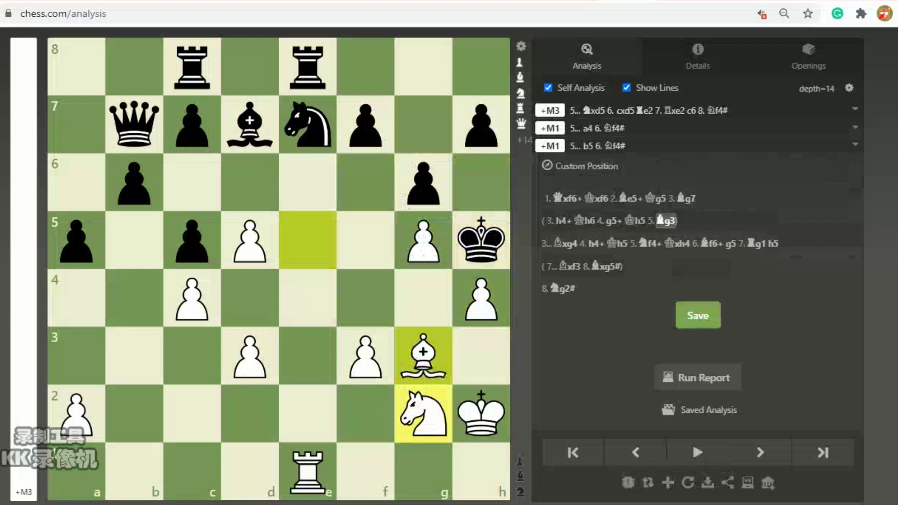
- Step back from the end of the 3.h4+ variation to the first-move captures on f6
{"action": "key", "text": "Left"}
{"action": "key", "text": "Left"}
{"action": "key", "text": "Left"}
{"action": "key", "text": "Left"}
{"action": "key", "text": "Left"}
{"action": "key", "text": "Left"}
{"action": "key", "text": "Left"}
{"action": "key", "text": "Left"}
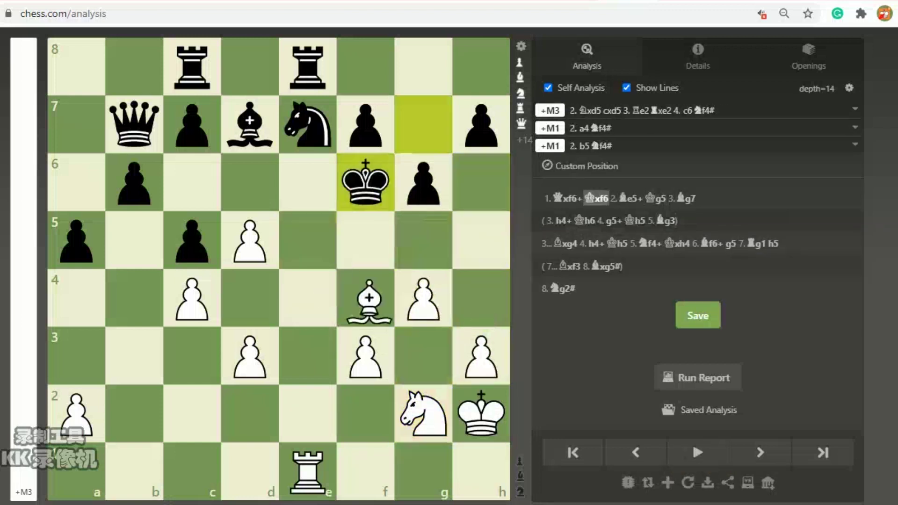
- Examine the engine lines for each move from the starting position through 2...Kg5 and back
{"action": "key", "text": "Left"}
{"action": "key", "text": "Left"}
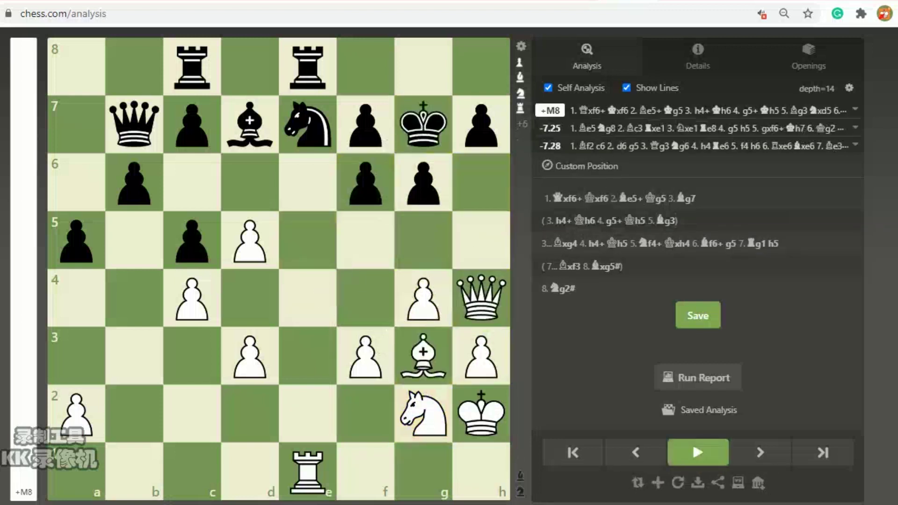
{"action": "key", "text": "Right"}
{"action": "key", "text": "Right"}
{"action": "key", "text": "Right"}
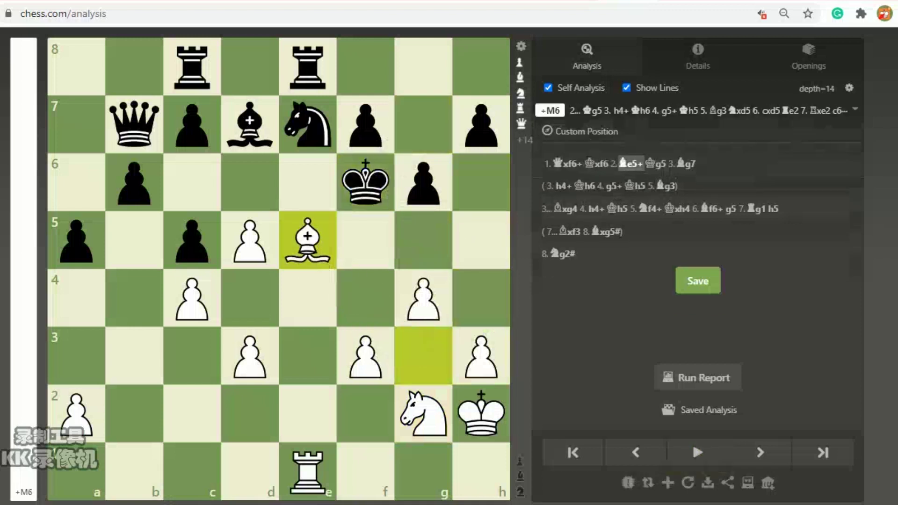
{"action": "key", "text": "Right"}
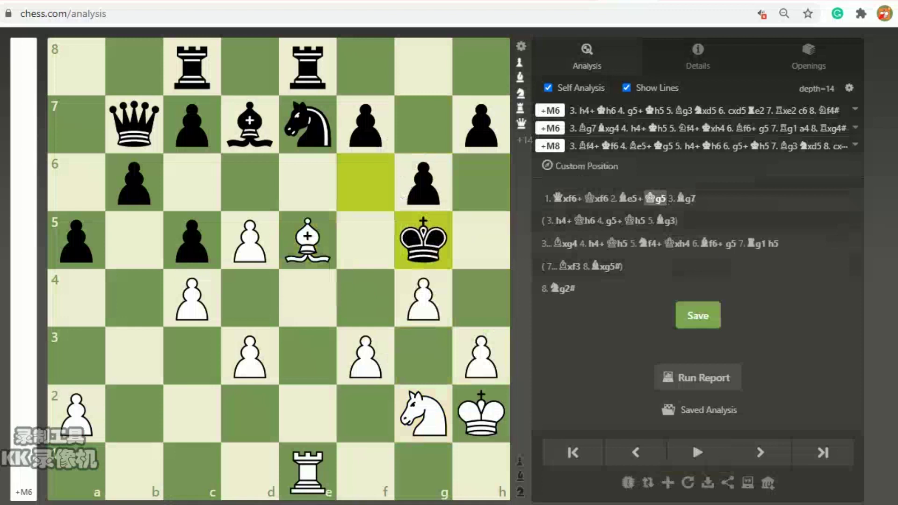
{"action": "key", "text": "Left"}
{"action": "key", "text": "Left"}
{"action": "key", "text": "Left"}
{"action": "key", "text": "Left"}
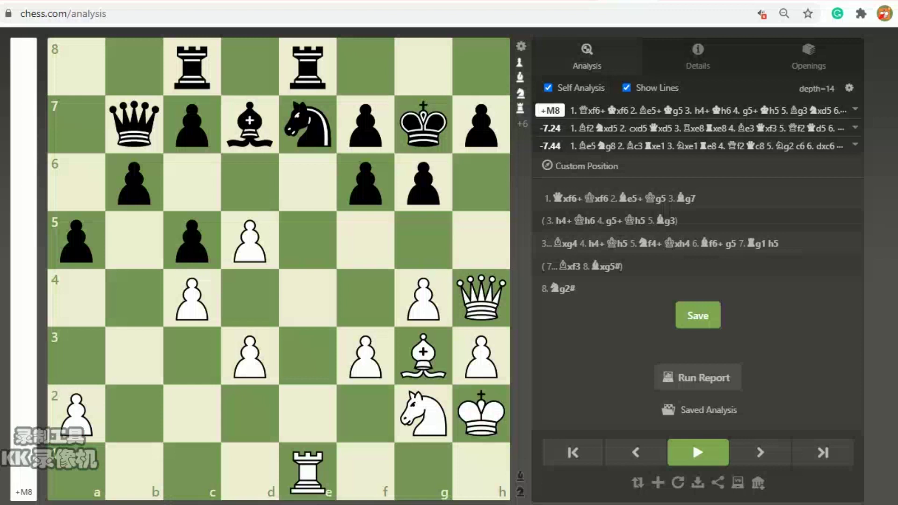
- Advance to the position after 2...Kg5 and try the variation 3.f4+ Kh6 4.g5+ Kh5
{"action": "key", "text": "Right"}
{"action": "key", "text": "Right"}
{"action": "key", "text": "Right"}
{"action": "key", "text": "Right"}
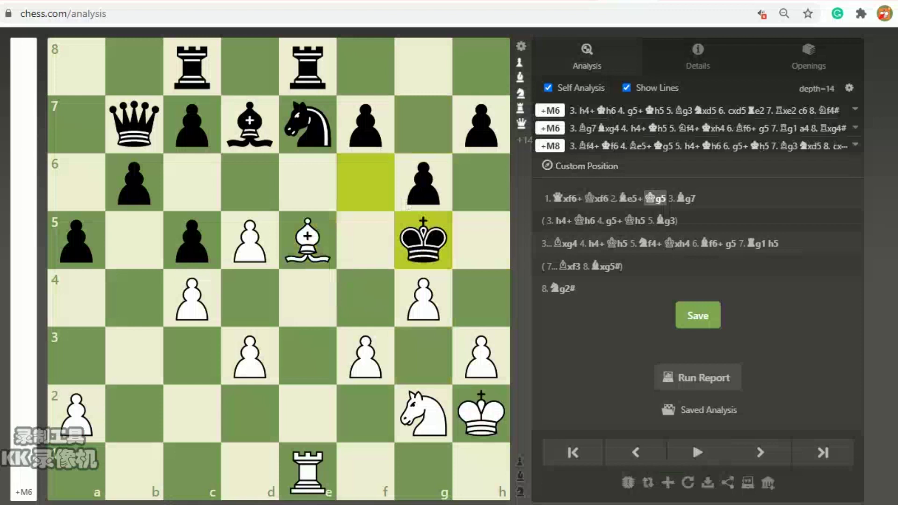
{"action": "left_click_drag", "start_coordinate": [366, 358], "coordinate": [366, 299]}
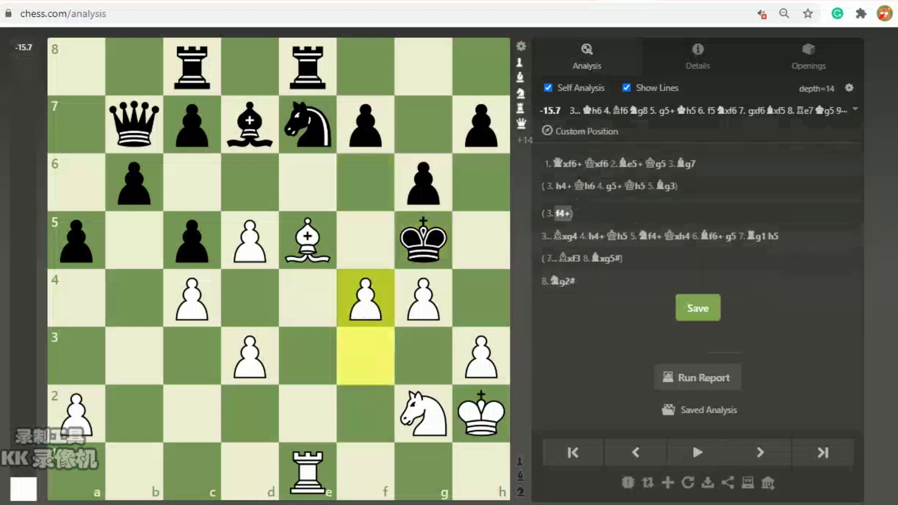
{"action": "right_click", "coordinate": [563, 213]}
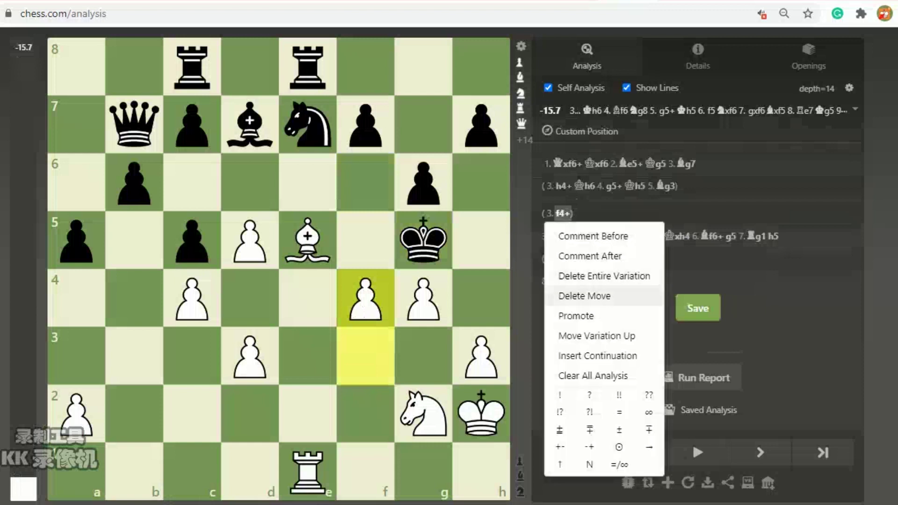
{"action": "left_click", "coordinate": [598, 355]}
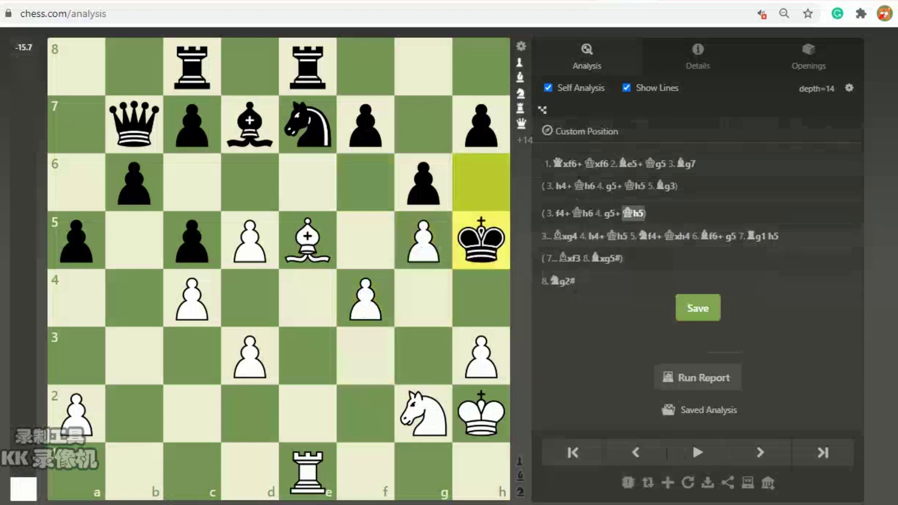
{"action": "mouse_move", "coordinate": [424, 411]}
{"action": "left_mouse_down"}
{"action": "mouse_move", "coordinate": [400, 344]}
{"action": "mouse_move", "coordinate": [423, 411]}
{"action": "left_mouse_up"}
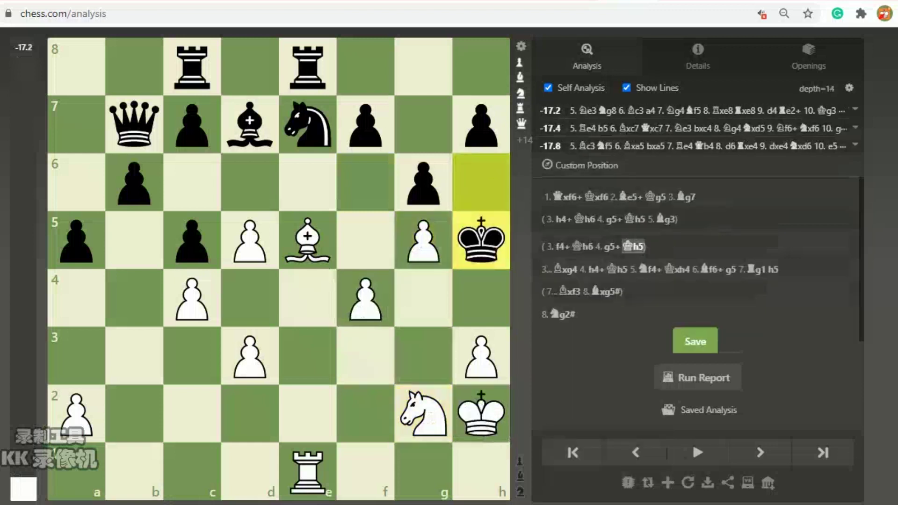
- Delete the entire 3.f4+ variation from the move list
{"action": "left_click", "coordinate": [561, 247]}
{"action": "right_click", "coordinate": [561, 247]}
{"action": "left_click", "coordinate": [575, 327]}
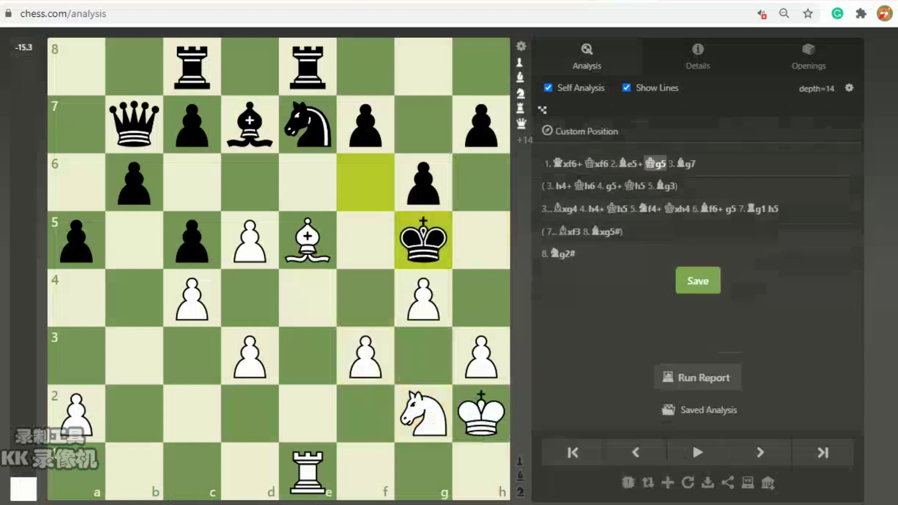
- Advance to the position after 3...Bxg4 and try the bishop retreats 4.Be5 Bd7
{"action": "key", "text": "Right"}
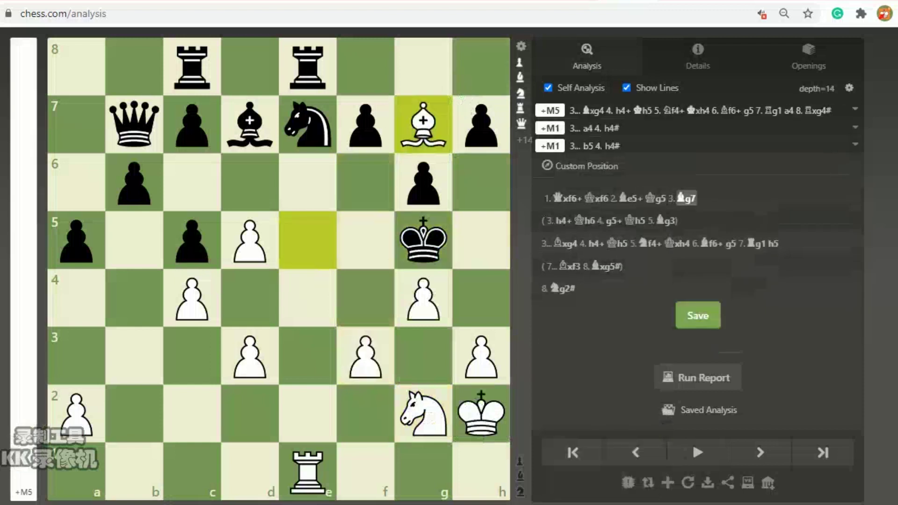
{"action": "key", "text": "Right"}
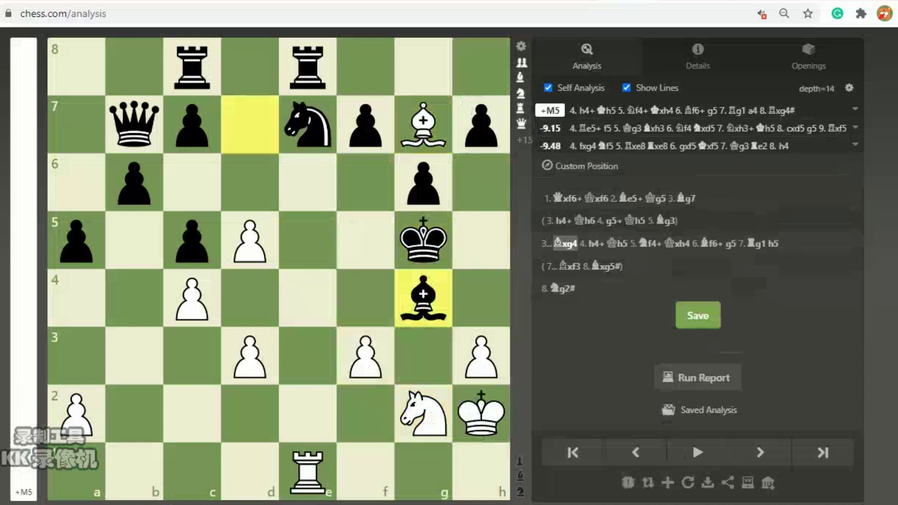
{"action": "left_click_drag", "start_coordinate": [424, 298], "coordinate": [267, 132]}
{"action": "left_click_drag", "start_coordinate": [423, 125], "coordinate": [307, 240]}
{"action": "left_click_drag", "start_coordinate": [423, 298], "coordinate": [250, 124]}
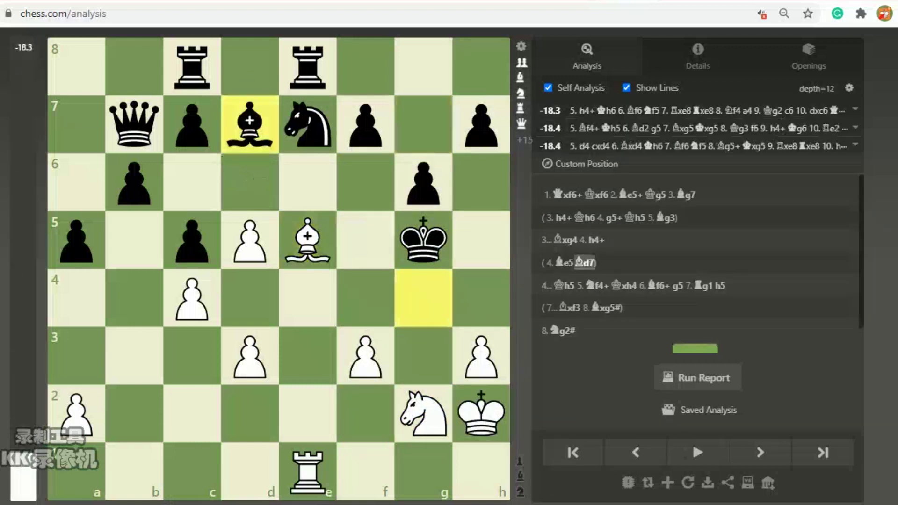
{"action": "key", "text": "Left"}
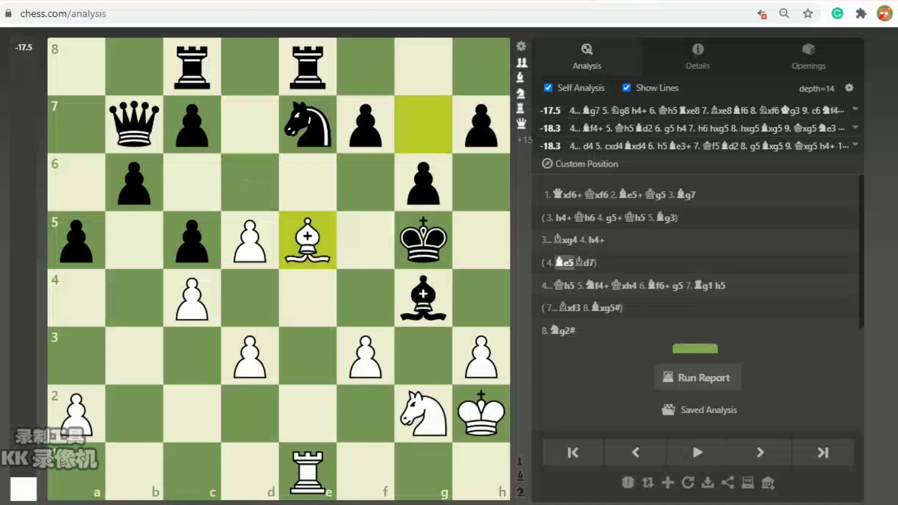
- Delete 3.Bg7 and all its variations so the line ends at 2...Kg5
{"action": "right_click", "coordinate": [685, 195]}
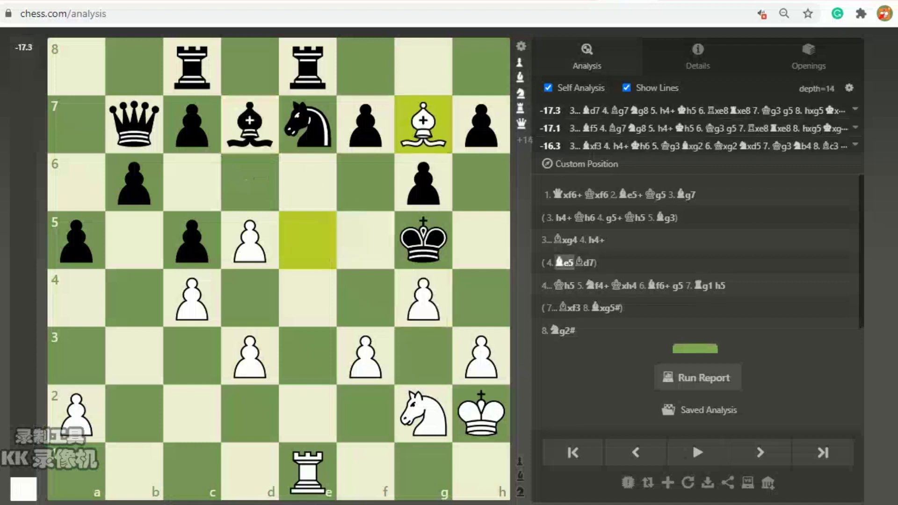
{"action": "left_click", "coordinate": [705, 256]}
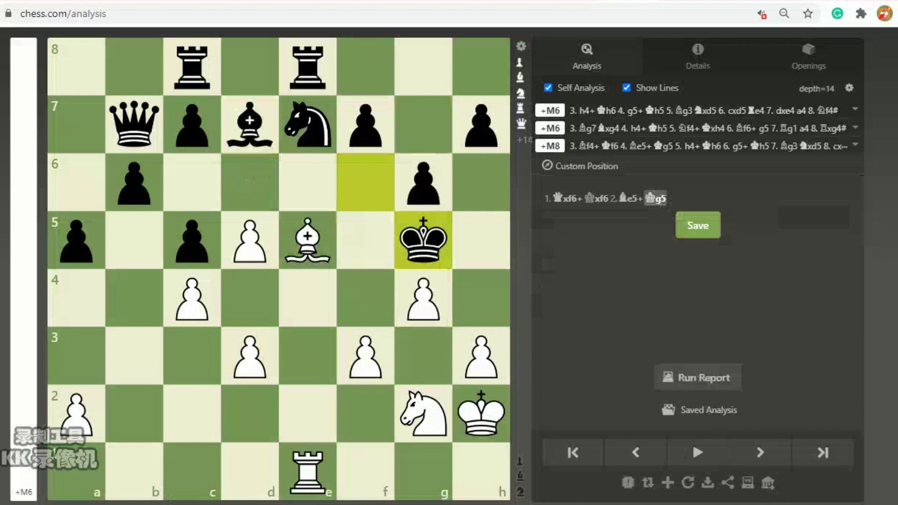
{"action": "left_click_drag", "start_coordinate": [481, 357], "coordinate": [483, 365]}
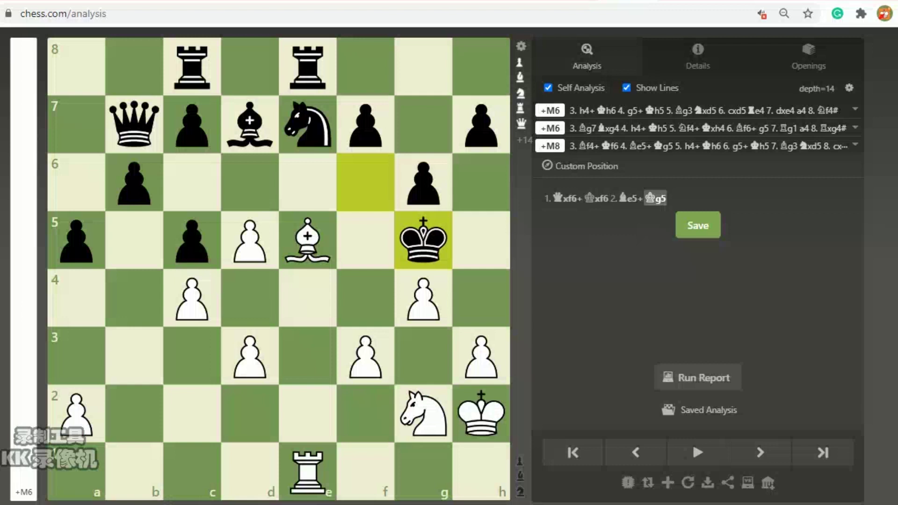
{"action": "mouse_move", "coordinate": [423, 414]}
{"action": "left_mouse_down"}
{"action": "mouse_move", "coordinate": [388, 431]}
{"action": "mouse_move", "coordinate": [423, 414]}
{"action": "mouse_move", "coordinate": [365, 425]}
{"action": "mouse_move", "coordinate": [423, 414]}
{"action": "left_mouse_up"}
{"action": "left_click", "coordinate": [423, 414]}
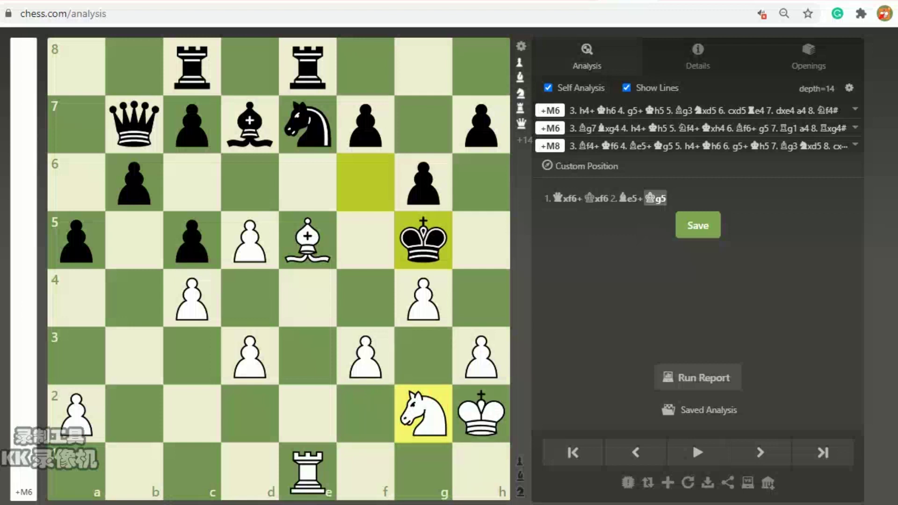
- Reload the analysis page and set up the position from the FEN 2r1r3/1qp1npB1/1p4p1/p1pP4/2P2Nbk/3P1P2/P6K/4R3 w - - 0 1
{"action": "key", "text": "F5"}
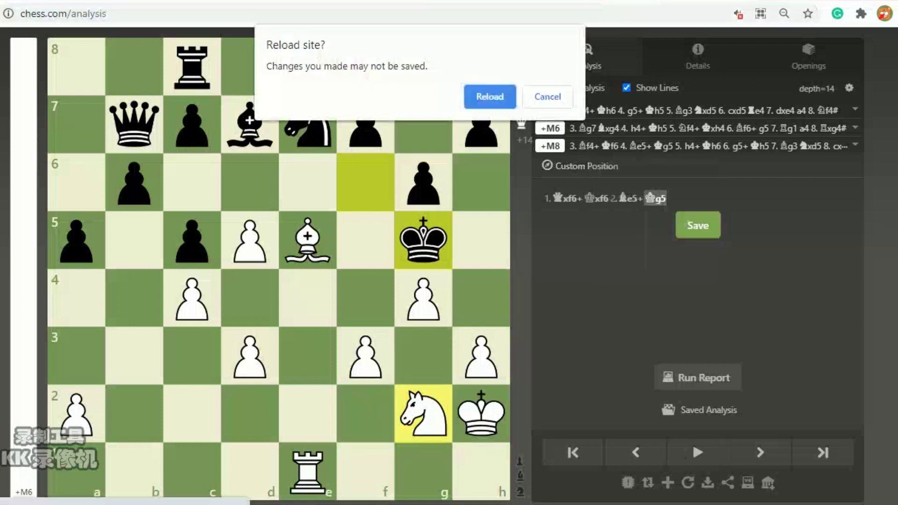
{"action": "key", "text": "Return"}
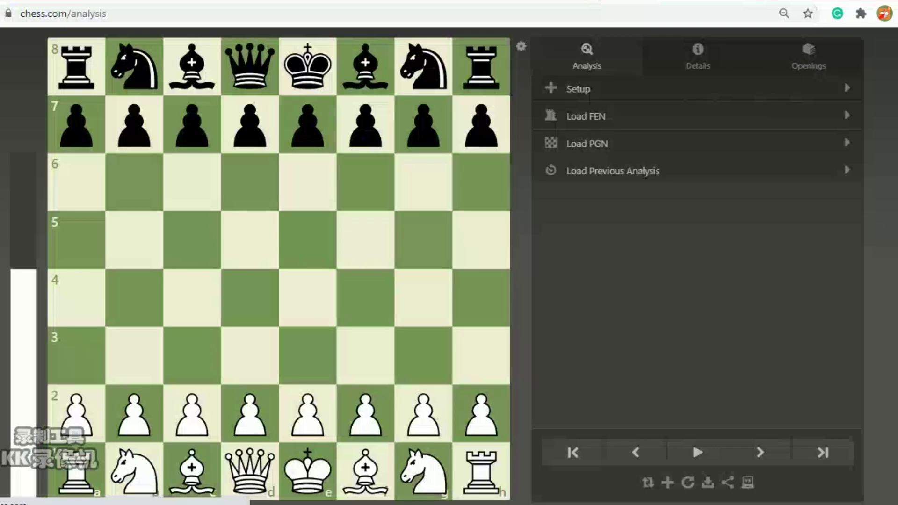
{"action": "left_click", "coordinate": [578, 89]}
{"action": "triple_click", "coordinate": [641, 337]}
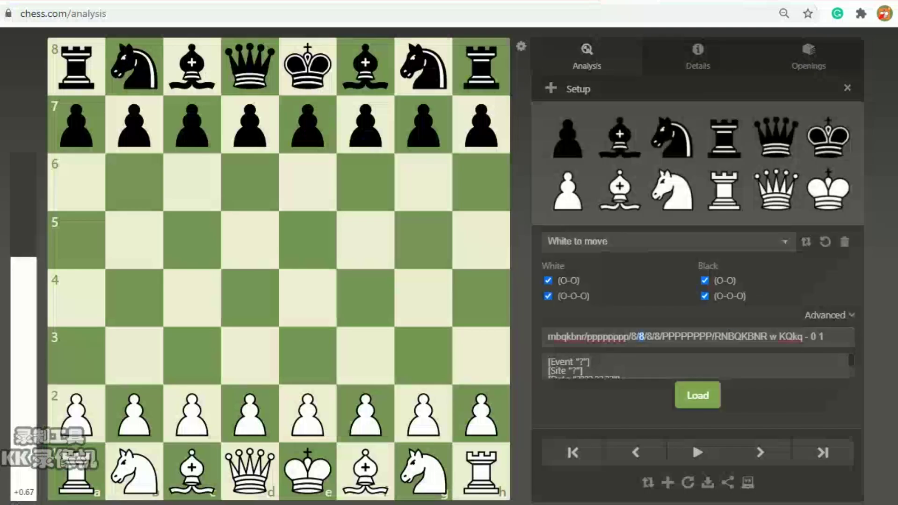
{"action": "type", "text": "2r1r3/1qp1npB1/1p4p1/p1pP4/2P2Nbk/3P1P2/P6K/4R3 w - - 0 1"}
- Move Black's king to g7 and bishop to d7, add a white pawn on g4, and place White's knight on g2 and king on g3
{"action": "left_click_drag", "start_coordinate": [481, 297], "coordinate": [424, 124]}
{"action": "left_click_drag", "start_coordinate": [423, 298], "coordinate": [249, 123]}
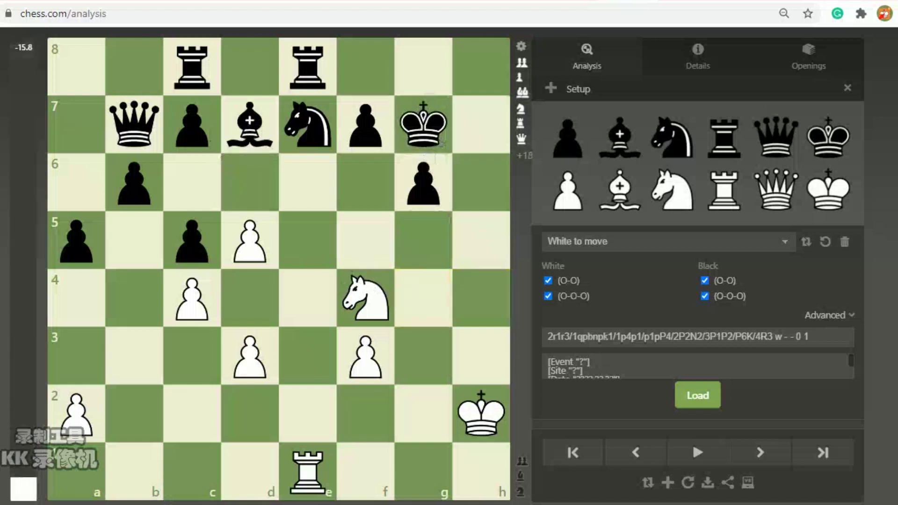
{"action": "left_click_drag", "start_coordinate": [568, 191], "coordinate": [430, 294]}
{"action": "left_click_drag", "start_coordinate": [366, 297], "coordinate": [423, 413]}
{"action": "left_click_drag", "start_coordinate": [481, 414], "coordinate": [424, 357]}
- Add a white pawn on h3, queen on h4 and bishop on f4, add a black pawn on f6, and remove the g2 knight
{"action": "left_click_drag", "start_coordinate": [568, 191], "coordinate": [481, 357]}
{"action": "left_click_drag", "start_coordinate": [776, 191], "coordinate": [481, 297]}
{"action": "left_click_drag", "start_coordinate": [620, 191], "coordinate": [366, 299]}
{"action": "left_click_drag", "start_coordinate": [567, 138], "coordinate": [365, 183]}
{"action": "left_click_drag", "start_coordinate": [423, 414], "coordinate": [528, 412]}
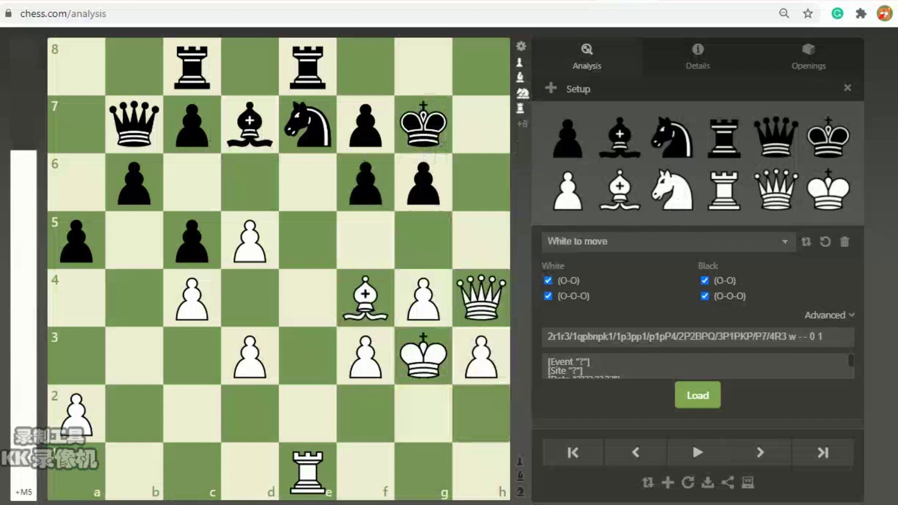
- Move the white bishop to b2, add black pawns on e5 and h7, and copy the position's FEN
{"action": "left_click_drag", "start_coordinate": [366, 299], "coordinate": [134, 412]}
{"action": "left_click_drag", "start_coordinate": [567, 138], "coordinate": [306, 245]}
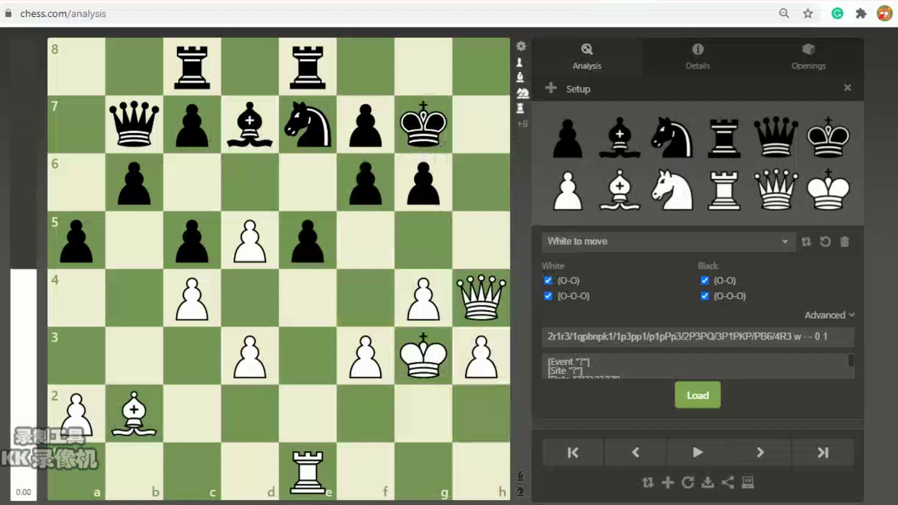
{"action": "left_click_drag", "start_coordinate": [568, 138], "coordinate": [481, 125]}
{"action": "left_click_drag", "start_coordinate": [827, 137], "coordinate": [423, 124]}
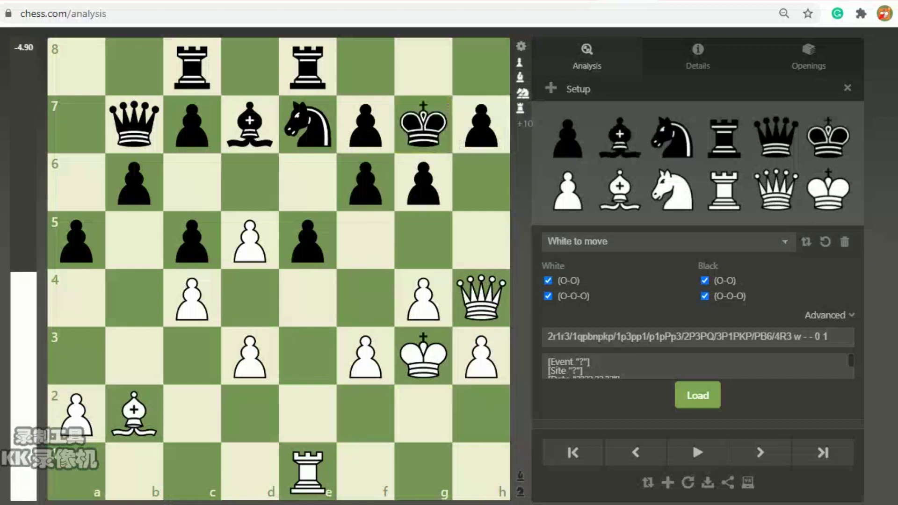
{"action": "triple_click", "coordinate": [665, 336]}
{"action": "key", "text": "ctrl+c"}
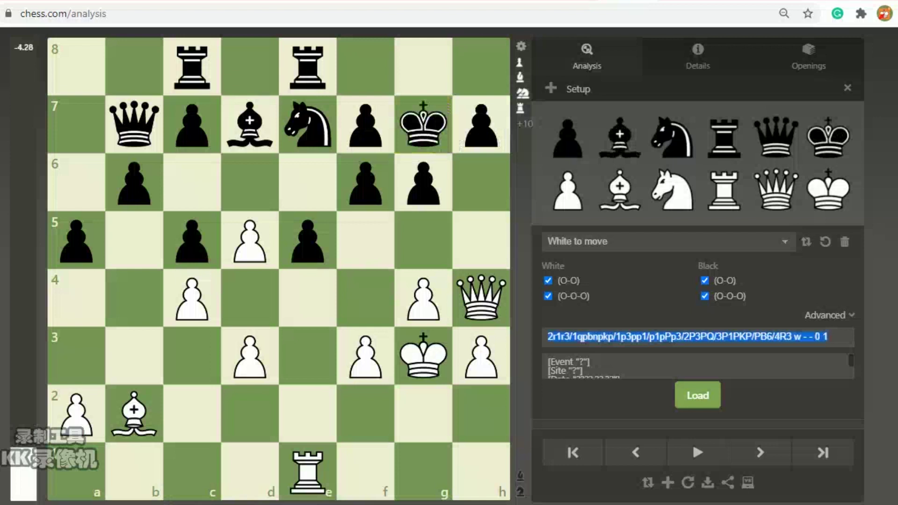
- Test the position without Black's c5 pawn by loading it and playing 1.Qxf6+ Kxf6 2.Bxe5+ Kg5 3.Bg7
{"action": "left_click_drag", "start_coordinate": [192, 241], "coordinate": [519, 220]}
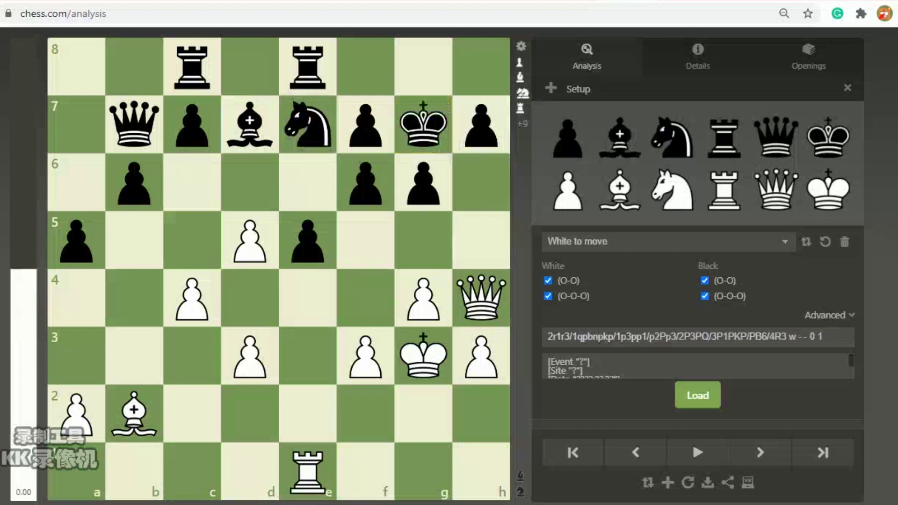
{"action": "left_click", "coordinate": [697, 395]}
{"action": "left_click_drag", "start_coordinate": [481, 298], "coordinate": [365, 183]}
{"action": "left_click_drag", "start_coordinate": [424, 124], "coordinate": [365, 183]}
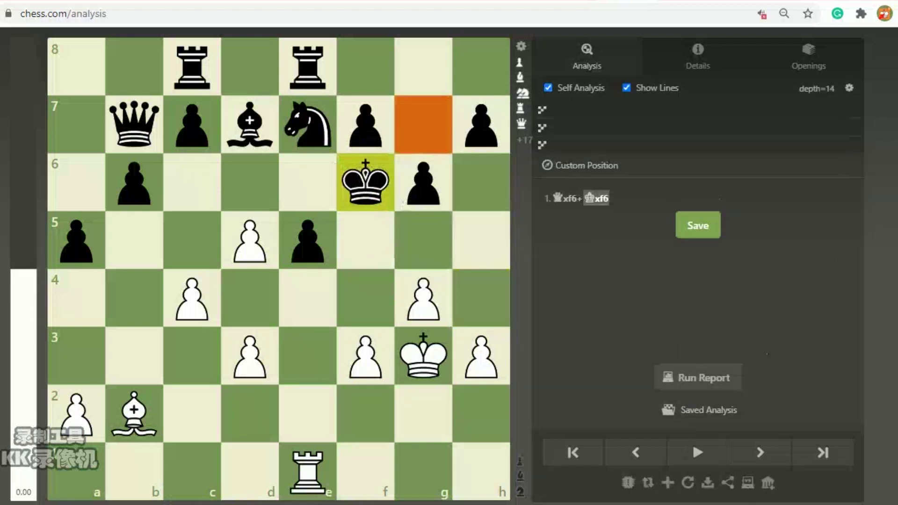
{"action": "left_click_drag", "start_coordinate": [134, 413], "coordinate": [308, 240]}
{"action": "left_click_drag", "start_coordinate": [365, 182], "coordinate": [423, 241]}
{"action": "left_click_drag", "start_coordinate": [308, 240], "coordinate": [423, 124]}
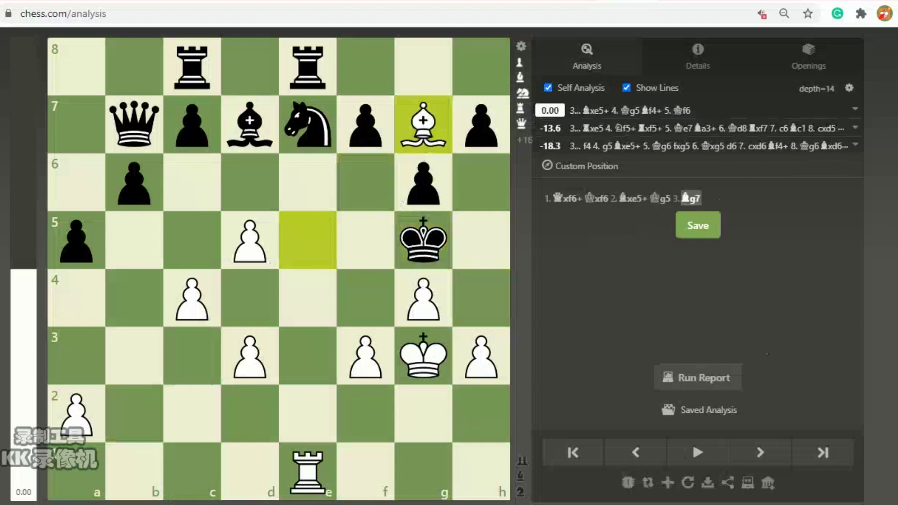
{"action": "mouse_move", "coordinate": [365, 124]}
{"action": "left_mouse_down"}
{"action": "mouse_move", "coordinate": [380, 236]}
{"action": "mouse_move", "coordinate": [366, 124]}
{"action": "left_mouse_up"}
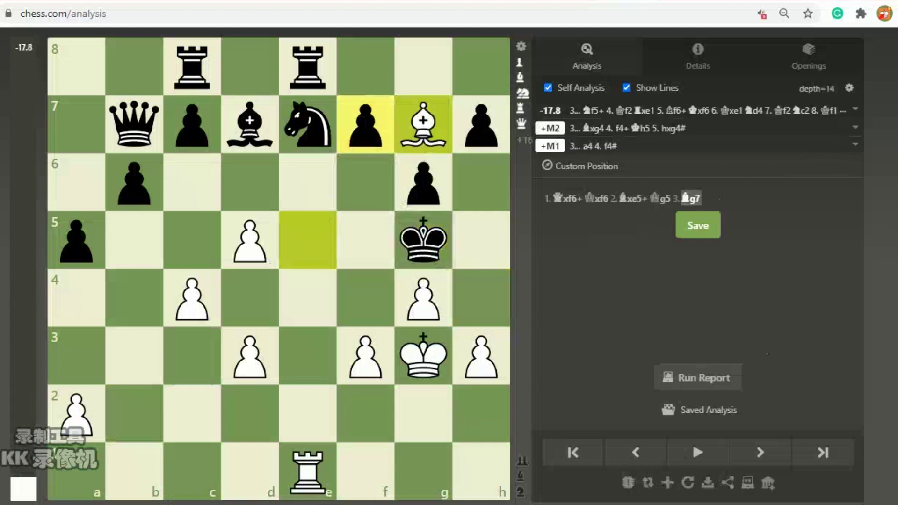
- Reload the analysis page and restore the copied FEN 2r1r3/1qpbnpkp/1p3pp1/p1pPp3/2P3PQ/3P1PKP/PB6/4R3 w - - 0 1
{"action": "key", "text": "alt+Left"}
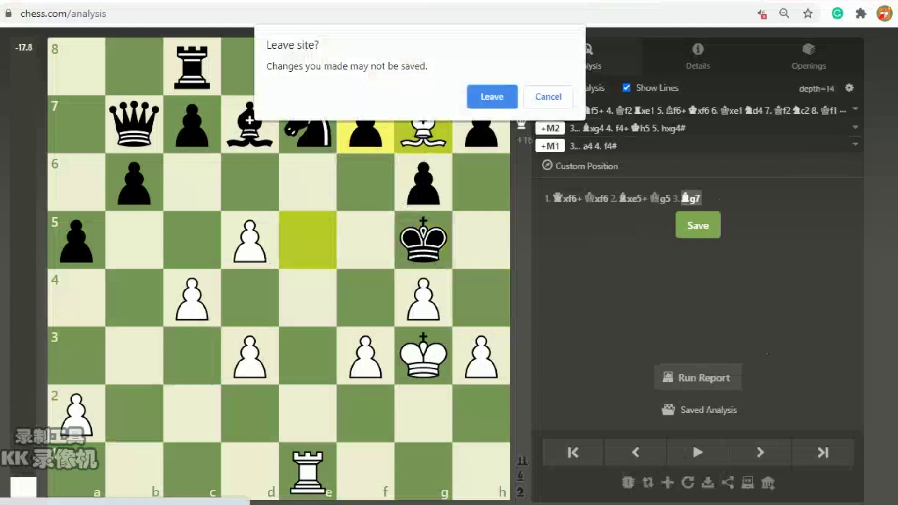
{"action": "key", "text": "Escape"}
{"action": "key", "text": "F5"}
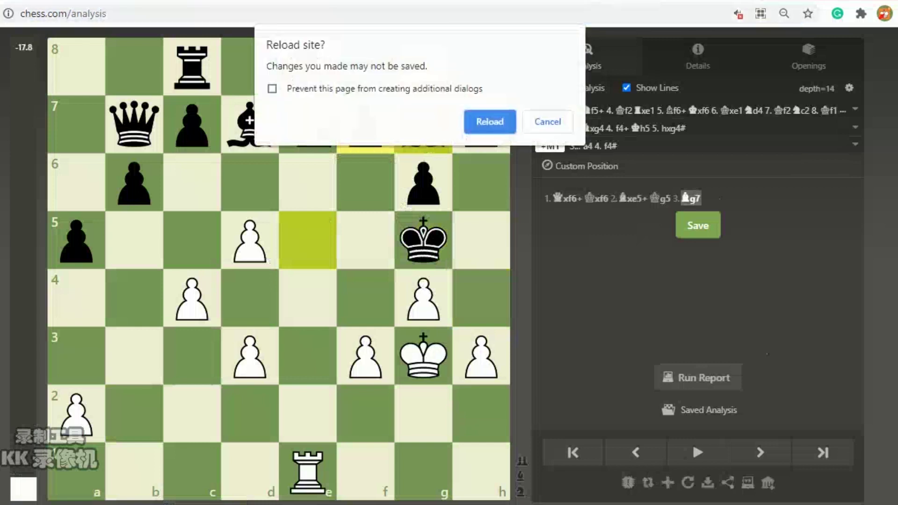
{"action": "key", "text": "Return"}
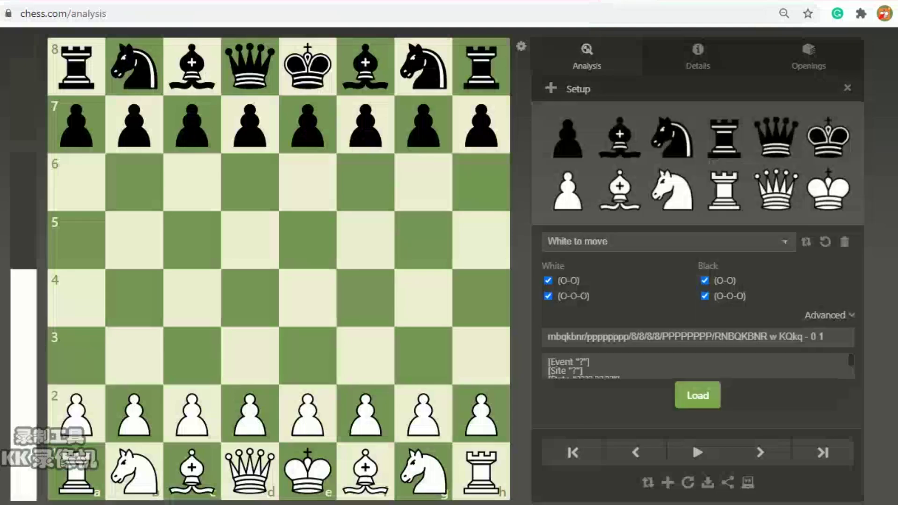
{"action": "key", "text": "ctrl+a"}
{"action": "key", "text": "ctrl+v"}
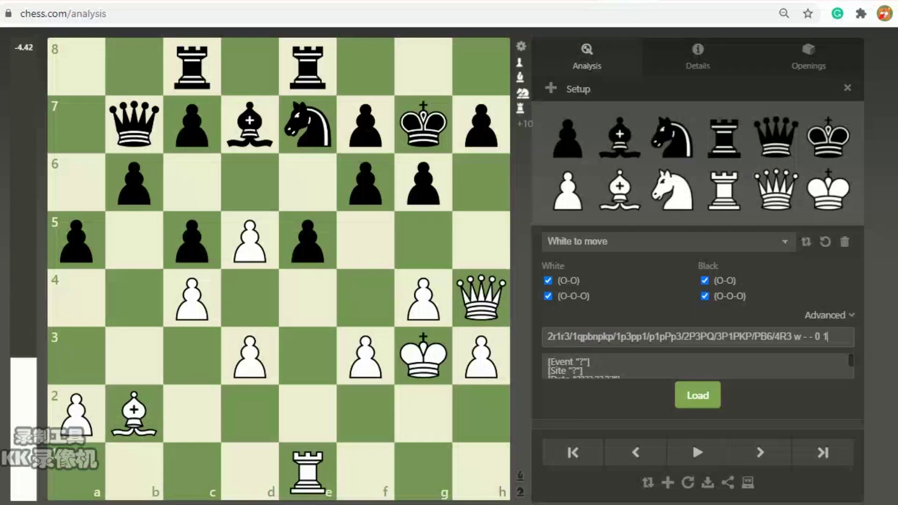
- Relocate the white king to h2 and the white bishop to g3
{"action": "left_click_drag", "start_coordinate": [424, 356], "coordinate": [423, 414]}
{"action": "left_click_drag", "start_coordinate": [134, 413], "coordinate": [423, 355]}
{"action": "left_click_drag", "start_coordinate": [423, 413], "coordinate": [481, 413]}
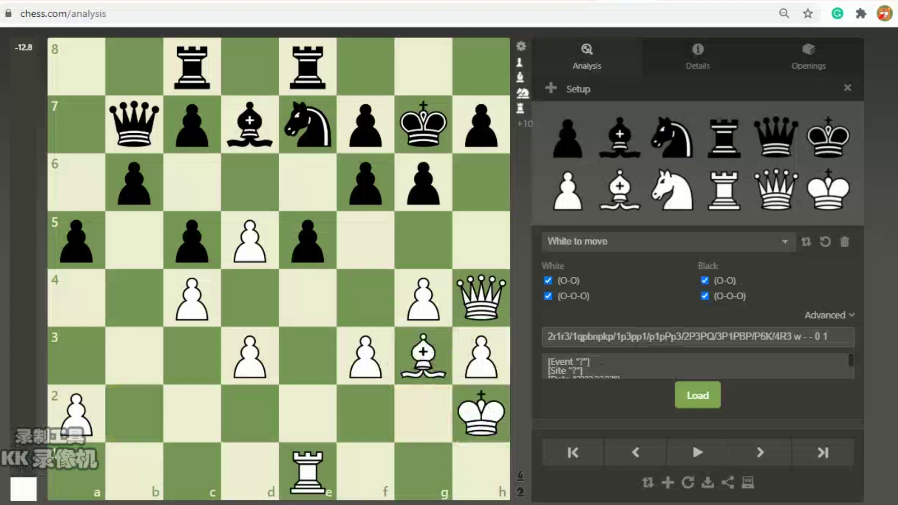
- Try the setup with the white rook on e4 and Black's e5 pawn removed
{"action": "left_click_drag", "start_coordinate": [672, 190], "coordinate": [679, 229]}
{"action": "left_click_drag", "start_coordinate": [308, 473], "coordinate": [307, 298]}
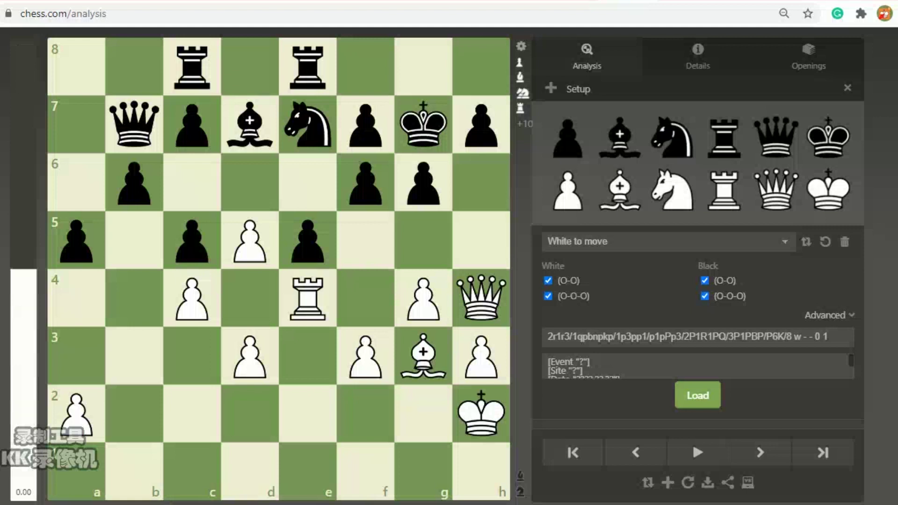
{"action": "left_click_drag", "start_coordinate": [308, 241], "coordinate": [519, 332]}
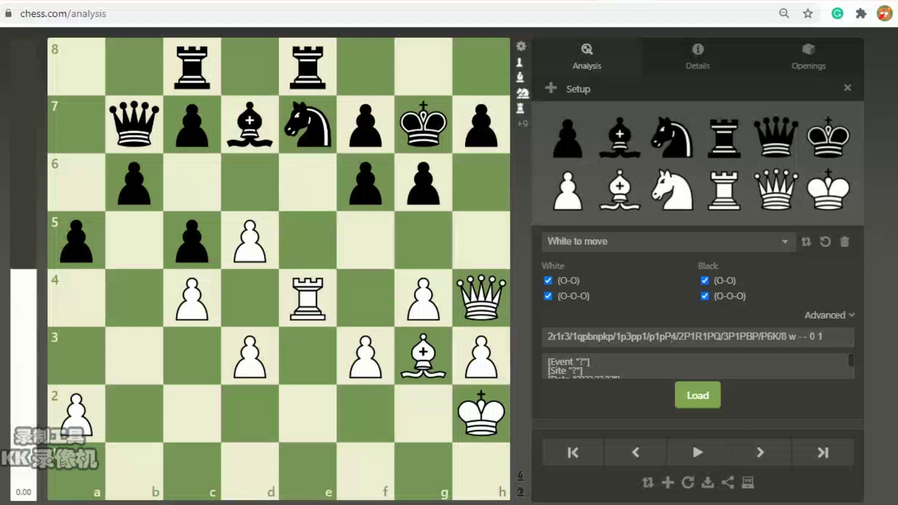
{"action": "mouse_move", "coordinate": [192, 241]}
{"action": "left_mouse_down"}
{"action": "mouse_move", "coordinate": [260, 190]}
{"action": "mouse_move", "coordinate": [192, 240]}
{"action": "mouse_move", "coordinate": [308, 299]}
{"action": "mouse_move", "coordinate": [191, 240]}
{"action": "left_mouse_up"}
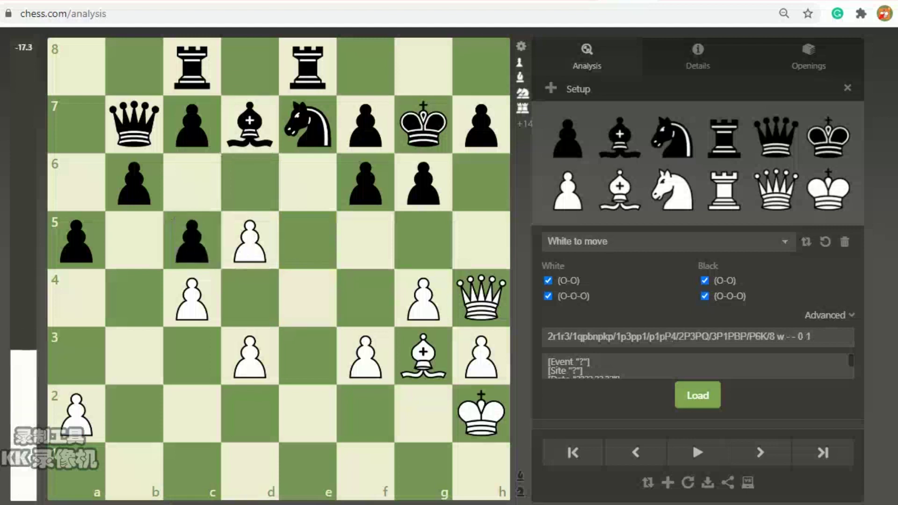
{"action": "left_click_drag", "start_coordinate": [672, 189], "coordinate": [644, 180]}
{"action": "left_click", "coordinate": [620, 189]}
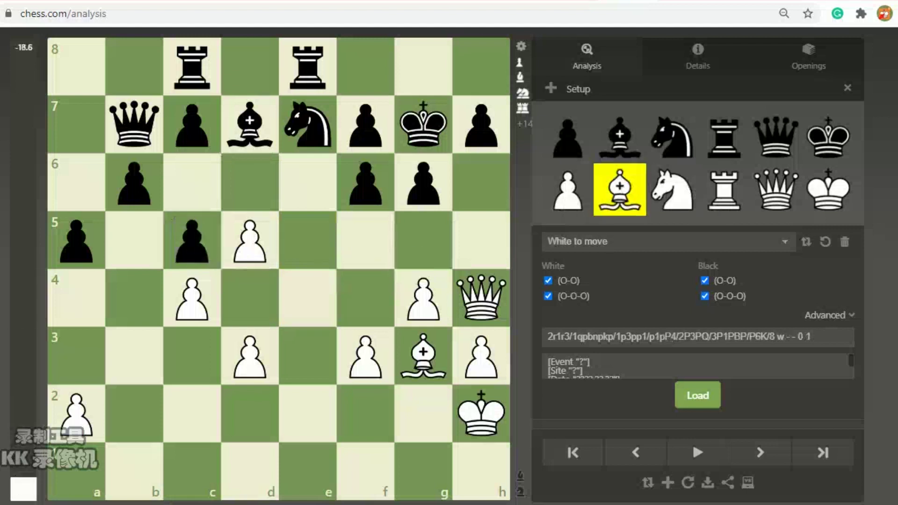
{"action": "left_click_drag", "start_coordinate": [724, 190], "coordinate": [308, 299]}
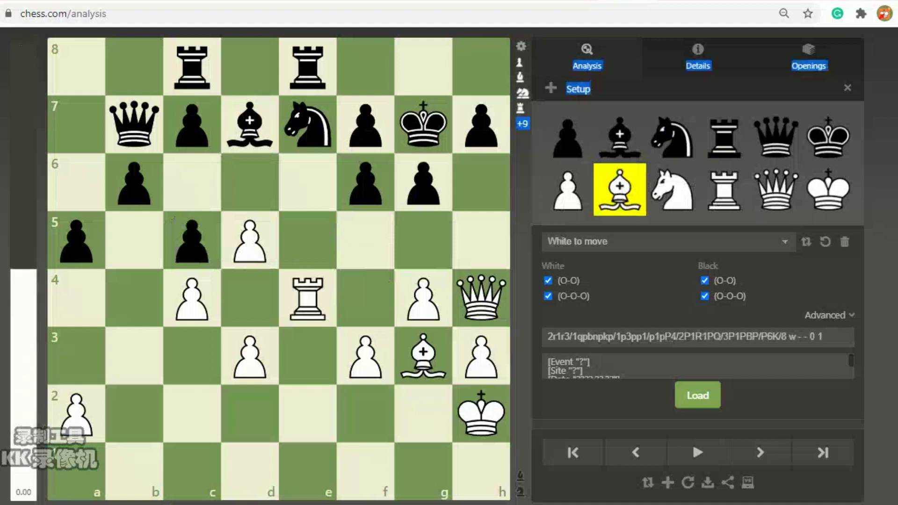
{"action": "left_click", "coordinate": [621, 195]}
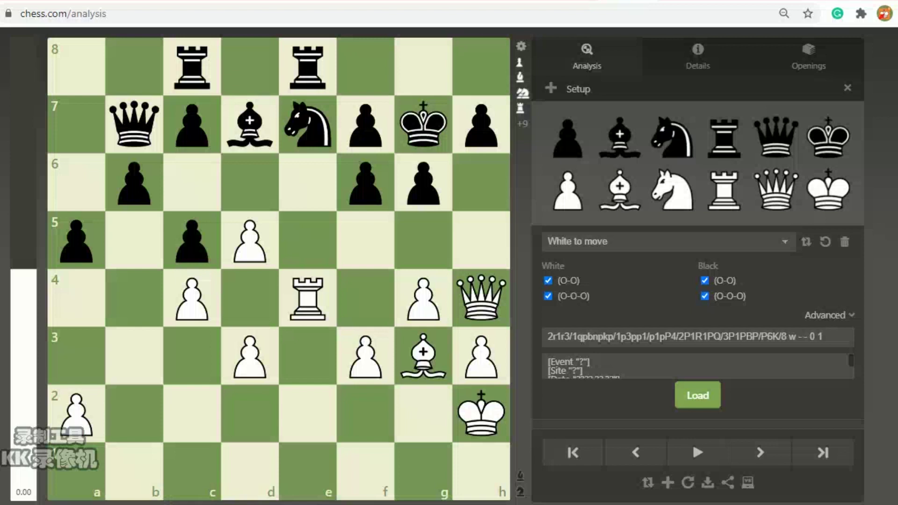
- Load the position with the rook on e4 and play 1.Qxf6+ Kxf6 2.Be5+ Kg5 3.Bg7
{"action": "left_click", "coordinate": [697, 395]}
{"action": "left_click_drag", "start_coordinate": [482, 298], "coordinate": [365, 182]}
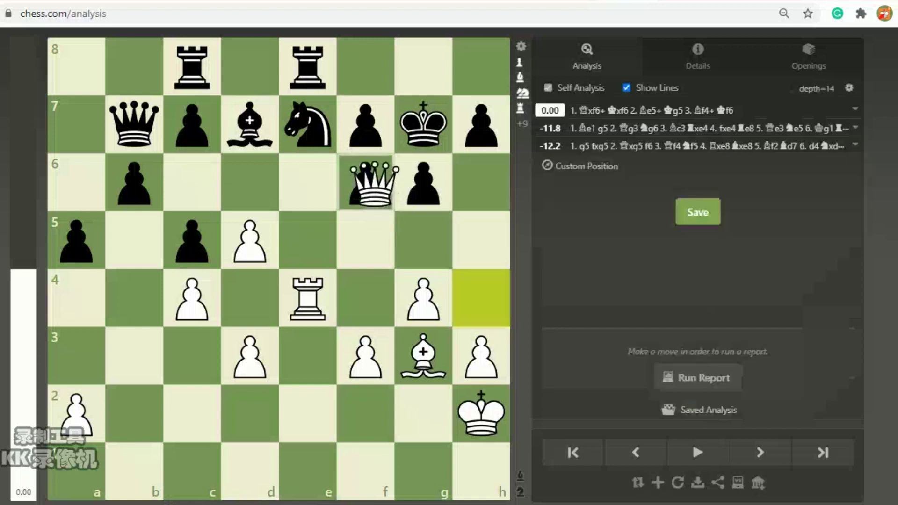
{"action": "left_click_drag", "start_coordinate": [423, 124], "coordinate": [365, 182]}
{"action": "left_click_drag", "start_coordinate": [423, 356], "coordinate": [307, 240]}
{"action": "left_click_drag", "start_coordinate": [365, 182], "coordinate": [423, 239]}
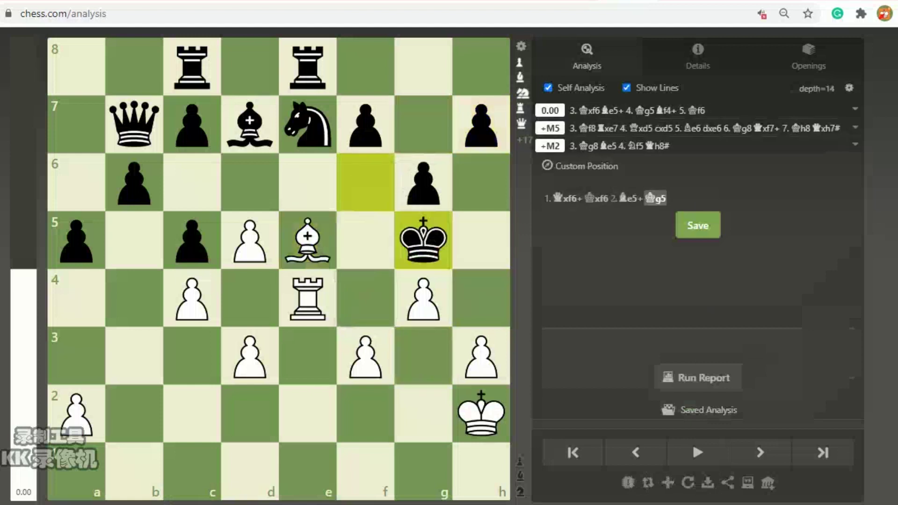
{"action": "left_click_drag", "start_coordinate": [307, 240], "coordinate": [423, 124]}
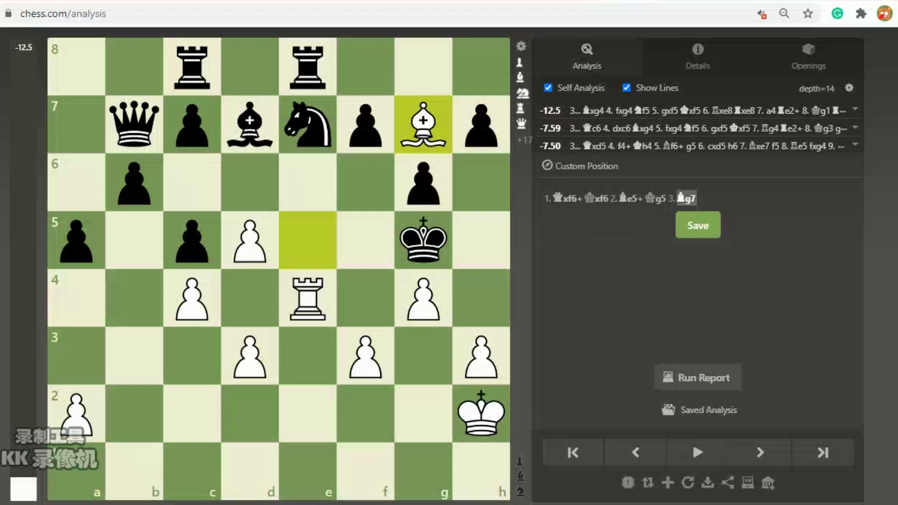
- Reopen a fresh analysis board and restore the FEN 2r1r3/1qpbnpkp/1p3pp1/p1pPp3/2P3PQ/3P1PKP/PB6/4R3 w - - 0 1 in the setup
{"action": "key", "text": "alt+Left"}
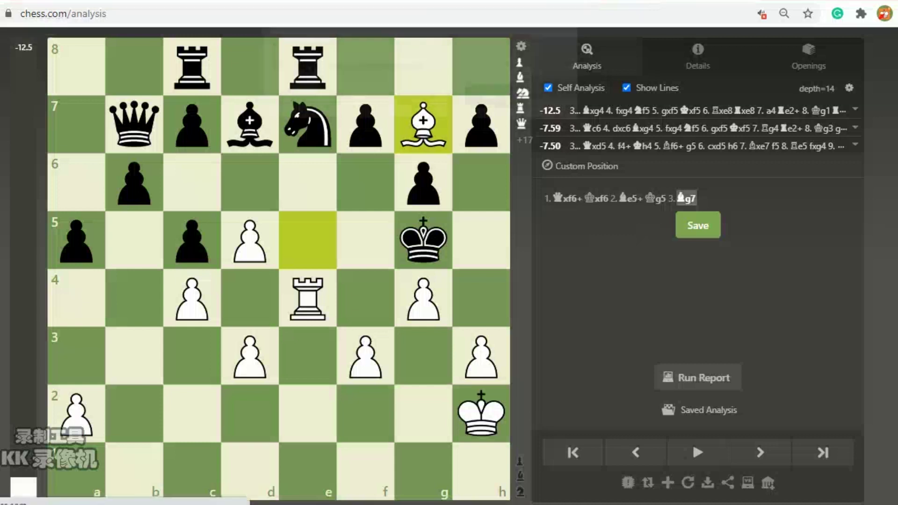
{"action": "key", "text": "Return"}
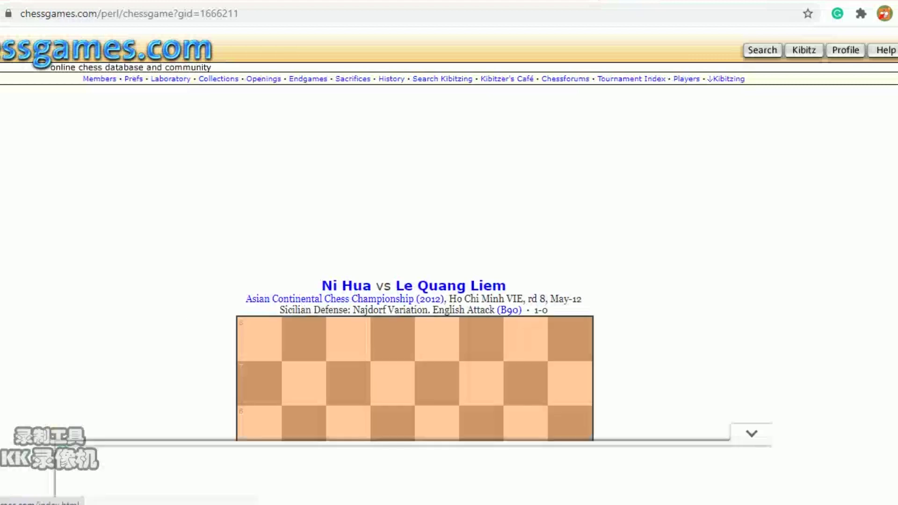
{"action": "key", "text": "alt+Right"}
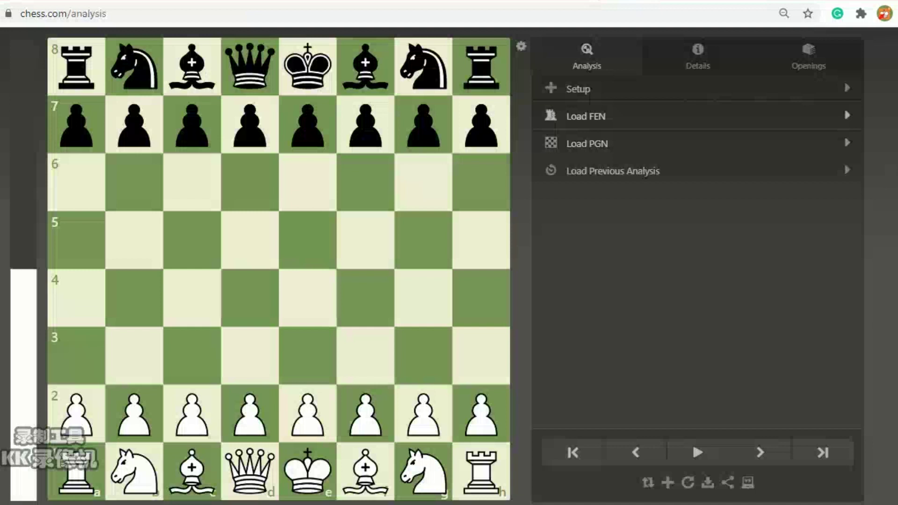
{"action": "left_click", "coordinate": [586, 116]}
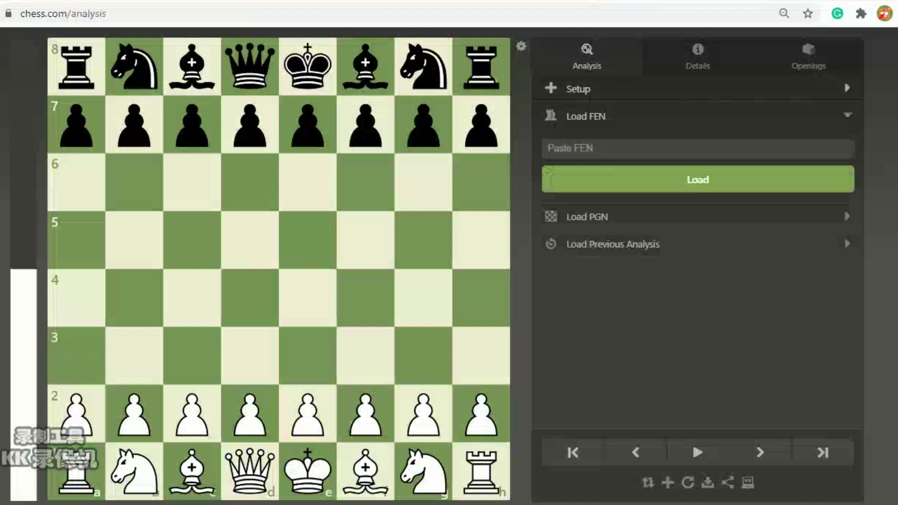
{"action": "left_click", "coordinate": [578, 88]}
{"action": "triple_click", "coordinate": [607, 336]}
{"action": "type", "text": "2r1r3/1qpbnpkp/1p3pp1/p1pPp3/2P3PQ/3P1PKP/PB6/4R3 w - - 0 1"}
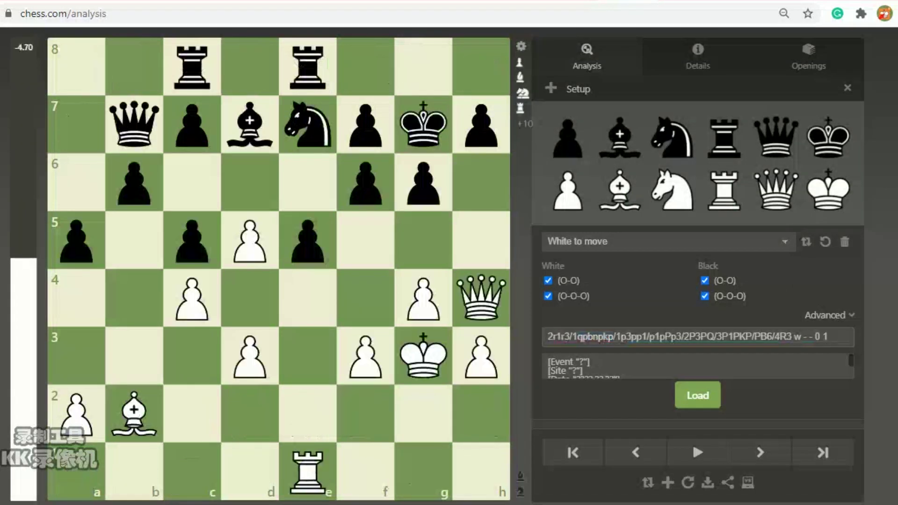
- Remove Black's e5 pawn and arrange White's bishop on g3, knight on g2, king on h2 and the c4 pawn on c2
{"action": "left_click_drag", "start_coordinate": [308, 240], "coordinate": [519, 290]}
{"action": "left_click_drag", "start_coordinate": [424, 355], "coordinate": [423, 414]}
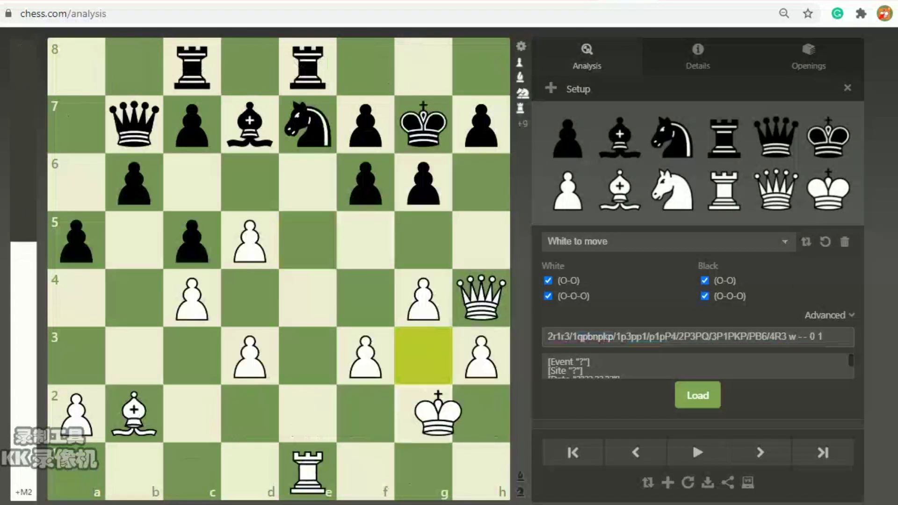
{"action": "left_click_drag", "start_coordinate": [134, 411], "coordinate": [424, 356]}
{"action": "left_click_drag", "start_coordinate": [423, 414], "coordinate": [669, 199]}
{"action": "left_click_drag", "start_coordinate": [671, 192], "coordinate": [423, 413]}
{"action": "left_click", "coordinate": [676, 201]}
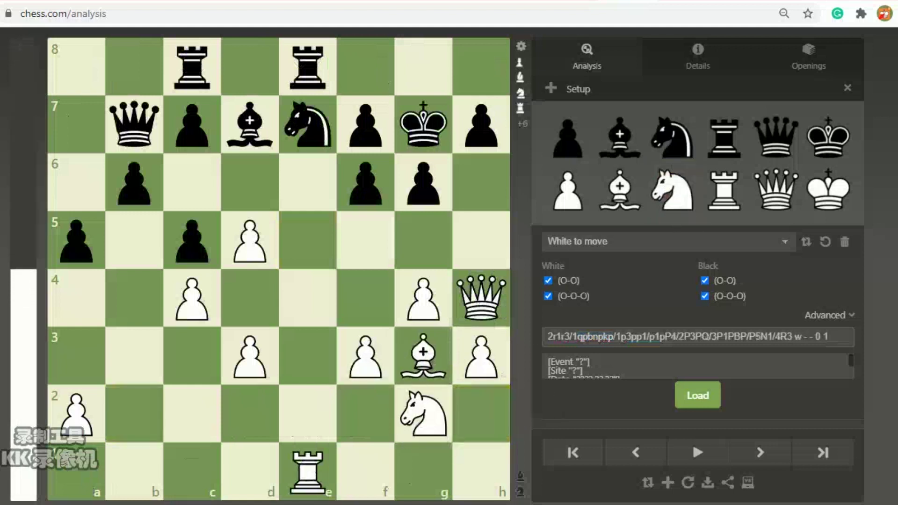
{"action": "left_click_drag", "start_coordinate": [828, 190], "coordinate": [481, 412]}
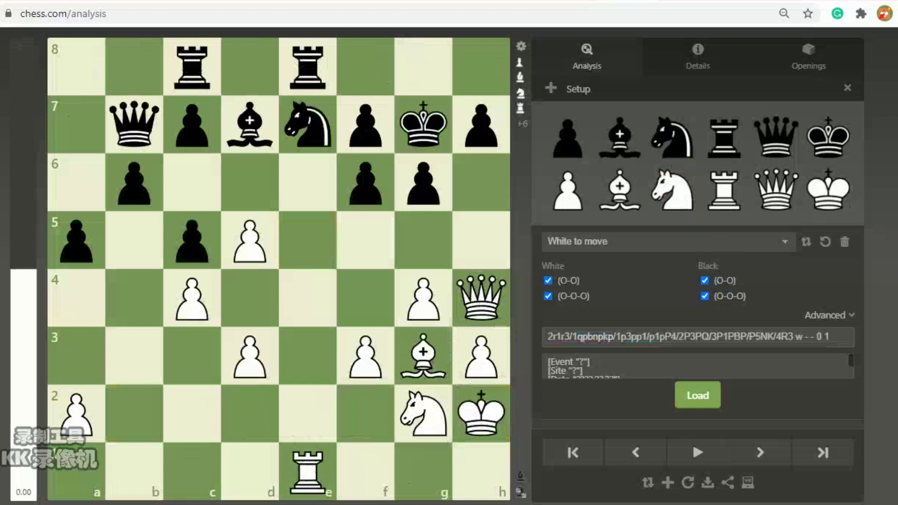
{"action": "left_click_drag", "start_coordinate": [568, 138], "coordinate": [658, 217]}
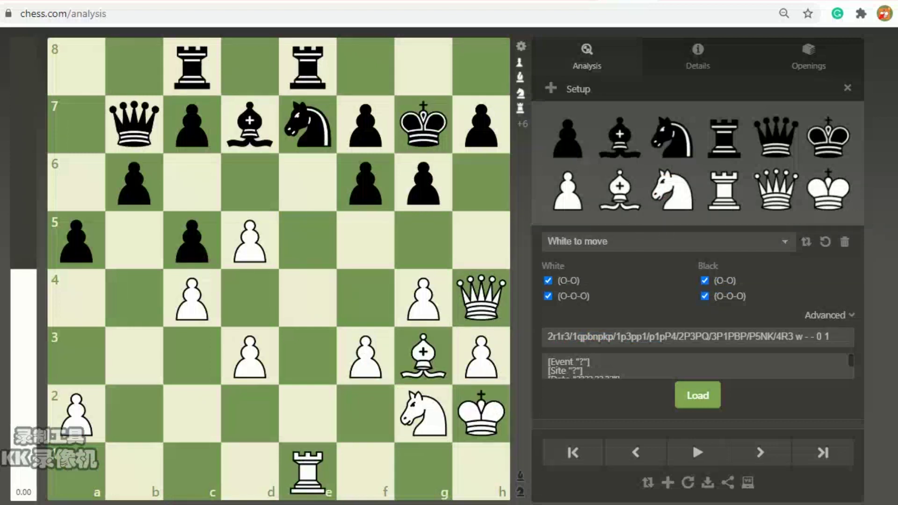
{"action": "left_click_drag", "start_coordinate": [191, 299], "coordinate": [191, 414]}
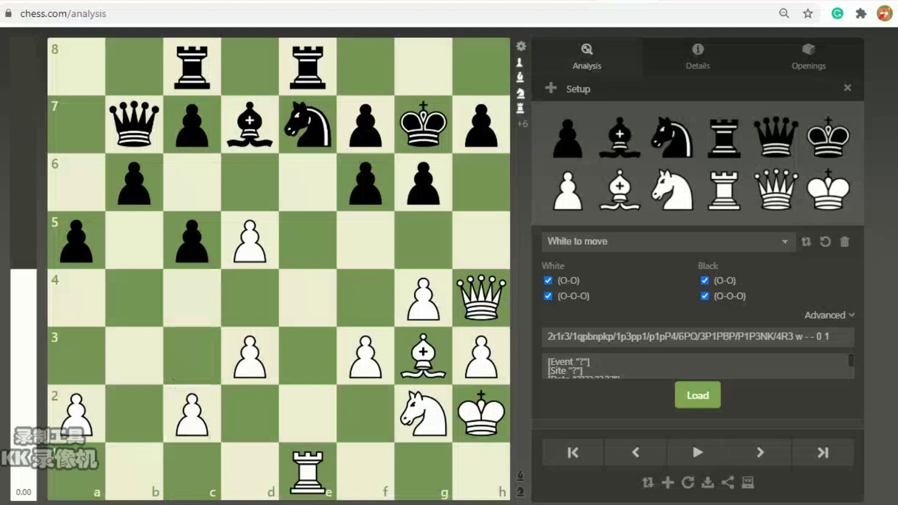
- Walk the setup pieces through Qxf6 Kxf6, Be5 Kg5, Bg7 Bxg4, and take back the capture on g4
{"action": "left_click_drag", "start_coordinate": [481, 298], "coordinate": [366, 183]}
{"action": "left_click_drag", "start_coordinate": [424, 124], "coordinate": [366, 182]}
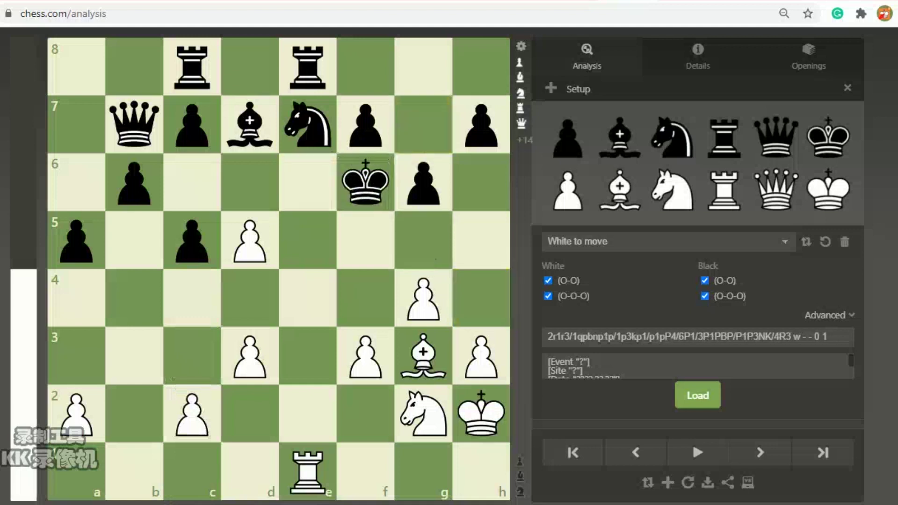
{"action": "left_click_drag", "start_coordinate": [423, 355], "coordinate": [307, 240]}
{"action": "left_click_drag", "start_coordinate": [366, 182], "coordinate": [423, 240]}
{"action": "left_click_drag", "start_coordinate": [308, 240], "coordinate": [424, 124]}
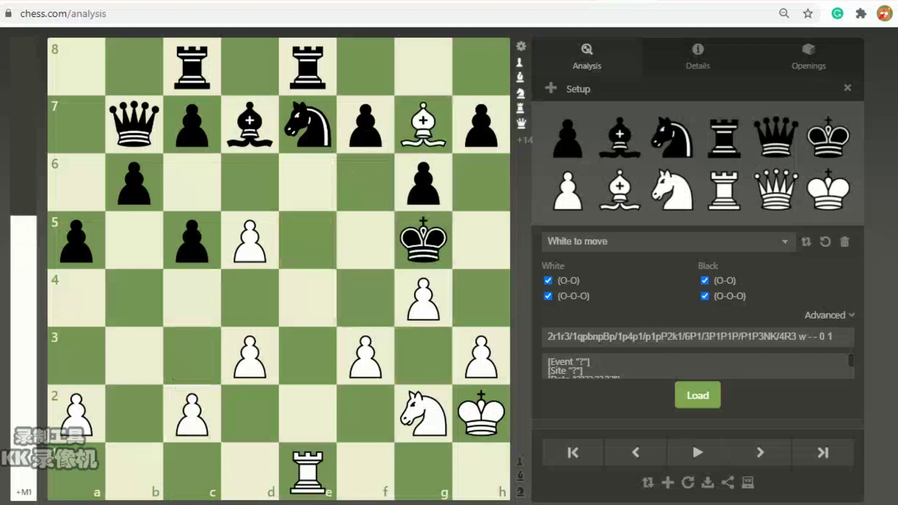
{"action": "left_click_drag", "start_coordinate": [250, 124], "coordinate": [423, 297]}
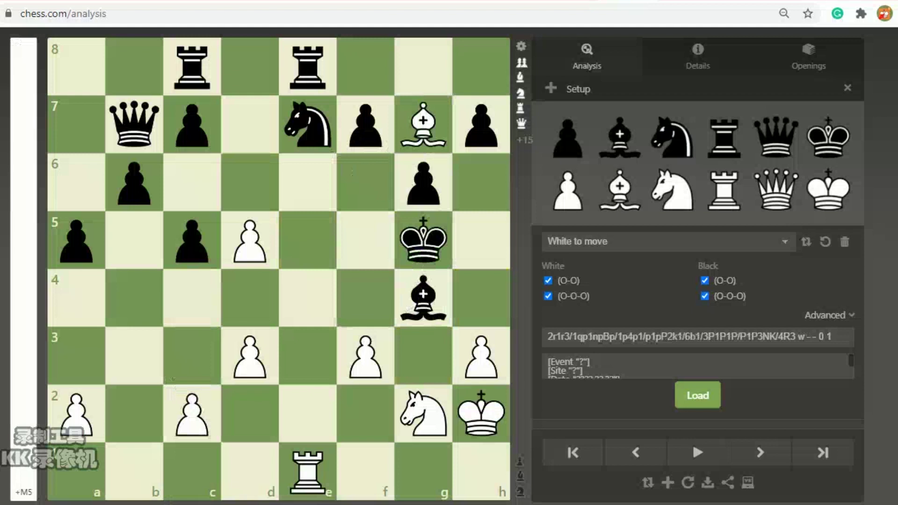
{"action": "left_click_drag", "start_coordinate": [424, 297], "coordinate": [250, 124]}
{"action": "left_click_drag", "start_coordinate": [568, 191], "coordinate": [423, 297]}
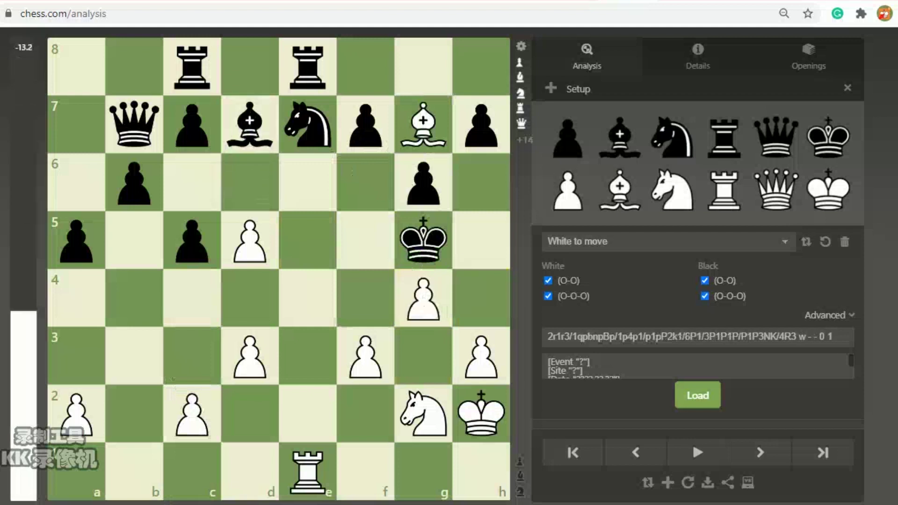
- Try the white h-pawn on h4 with Black to move, and capture the g7 bishop with Black's d7 bishop
{"action": "left_click_drag", "start_coordinate": [481, 355], "coordinate": [481, 297]}
{"action": "left_click", "coordinate": [669, 241]}
{"action": "left_click", "coordinate": [581, 268]}
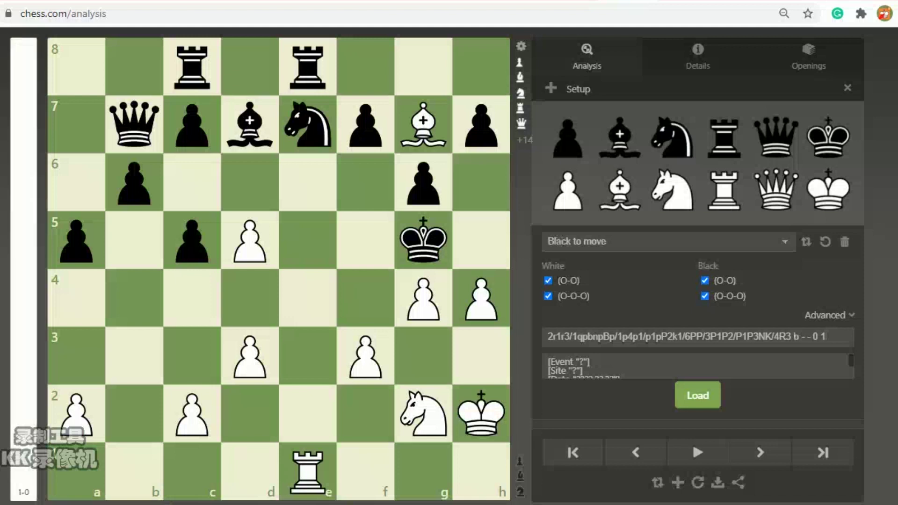
{"action": "mouse_move", "coordinate": [250, 124]}
{"action": "left_mouse_down"}
{"action": "mouse_move", "coordinate": [425, 296]}
{"action": "mouse_move", "coordinate": [263, 156]}
{"action": "mouse_move", "coordinate": [250, 123]}
{"action": "left_mouse_up"}
{"action": "left_click", "coordinate": [423, 124]}
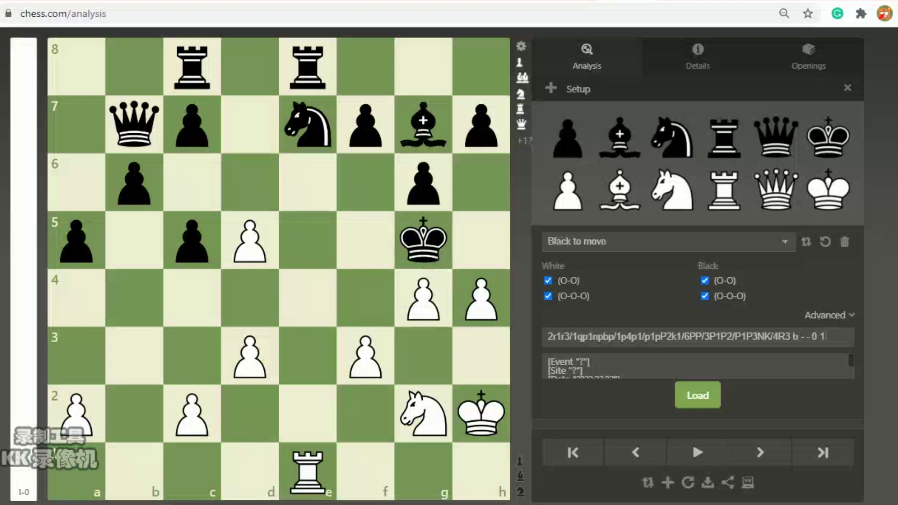
- Return the black bishop to d7 and the white h-pawn to h3, and place a white bishop on g3
{"action": "left_click_drag", "start_coordinate": [423, 124], "coordinate": [250, 124]}
{"action": "left_click_drag", "start_coordinate": [619, 190], "coordinate": [308, 240]}
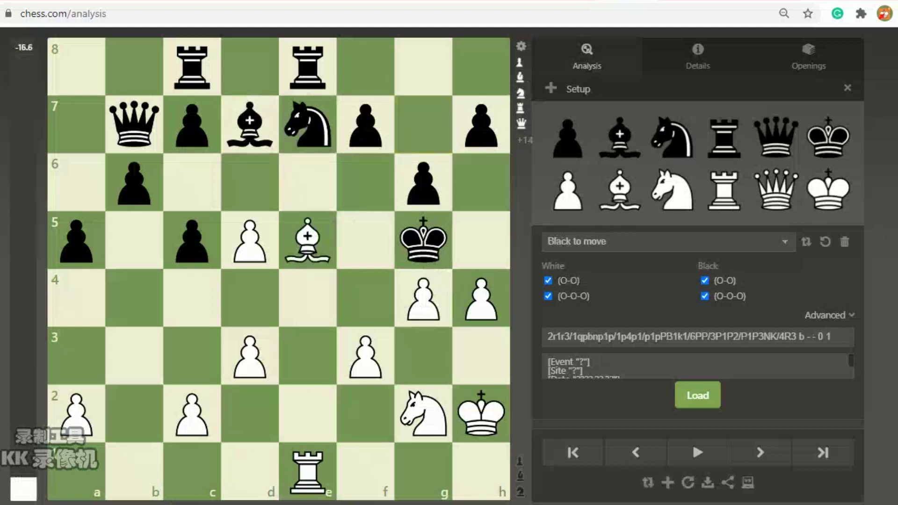
{"action": "mouse_move", "coordinate": [423, 239]}
{"action": "left_mouse_down"}
{"action": "mouse_move", "coordinate": [481, 182]}
{"action": "mouse_move", "coordinate": [423, 239]}
{"action": "left_mouse_up"}
{"action": "left_click_drag", "start_coordinate": [482, 298], "coordinate": [481, 356]}
{"action": "left_click_drag", "start_coordinate": [307, 239], "coordinate": [423, 355]}
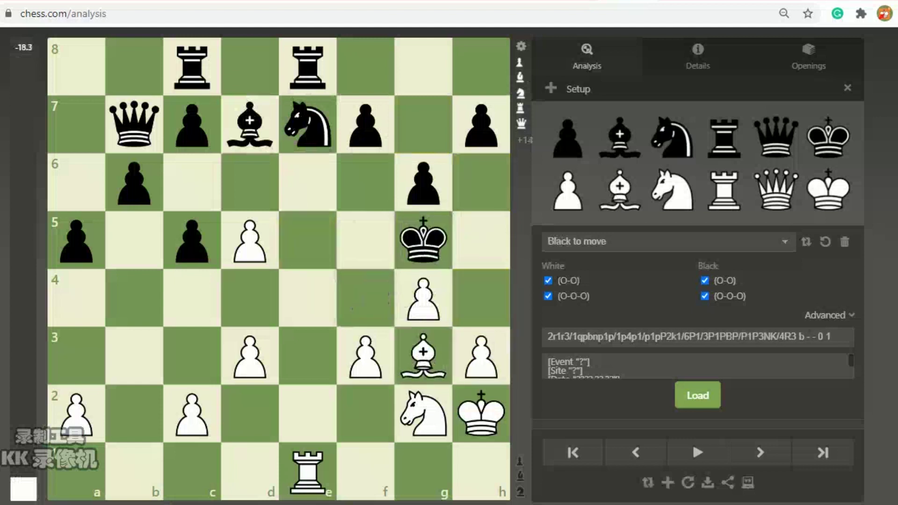
- Put the black king back on g7, add a black pawn on f6 and a white queen on h4, and set White to move
{"action": "left_click", "coordinate": [250, 241]}
{"action": "left_click", "coordinate": [250, 240]}
{"action": "left_click_drag", "start_coordinate": [423, 239], "coordinate": [423, 124]}
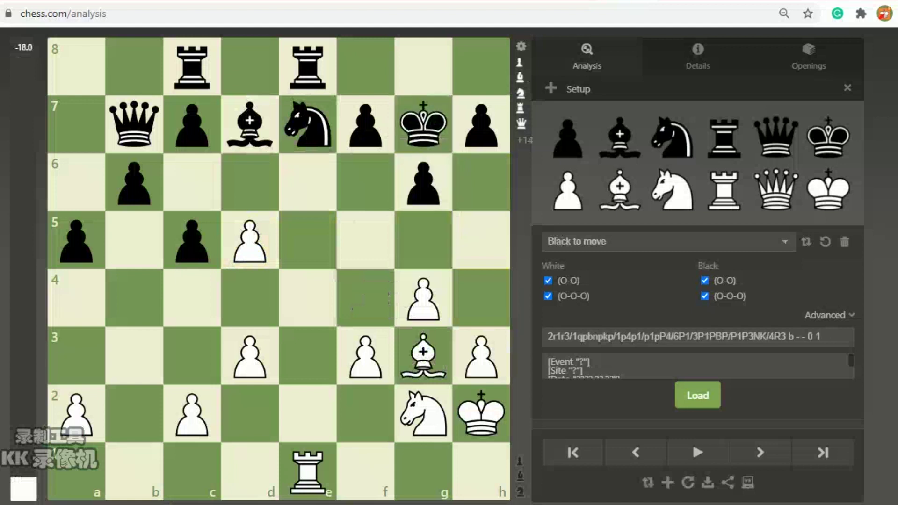
{"action": "left_click_drag", "start_coordinate": [567, 138], "coordinate": [365, 183]}
{"action": "left_click_drag", "start_coordinate": [775, 189], "coordinate": [481, 297]}
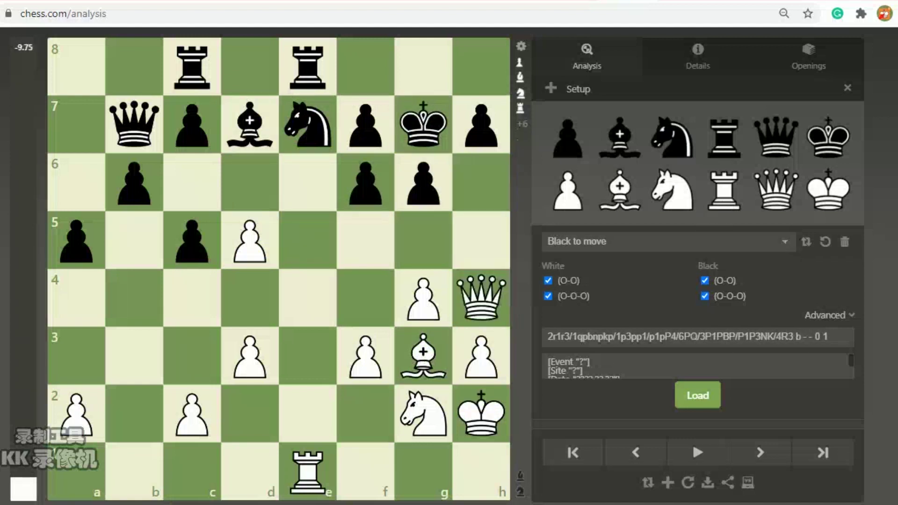
{"action": "left_click", "coordinate": [667, 241]}
{"action": "left_click", "coordinate": [668, 258]}
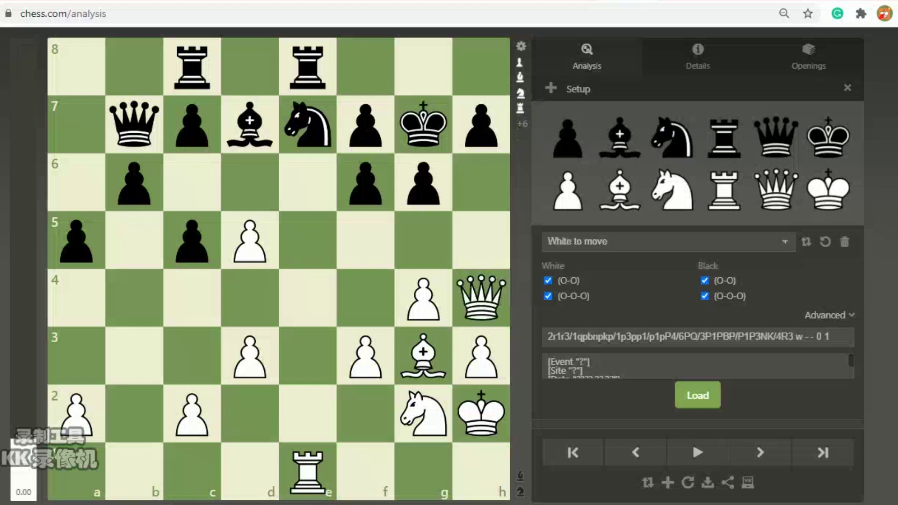
- Load the position with the knight on g2 and play 1.Qxf6+ Kxf6 2.Be5+ Kg5 3.Bg7
{"action": "left_click", "coordinate": [697, 395]}
{"action": "left_click_drag", "start_coordinate": [481, 298], "coordinate": [365, 182]}
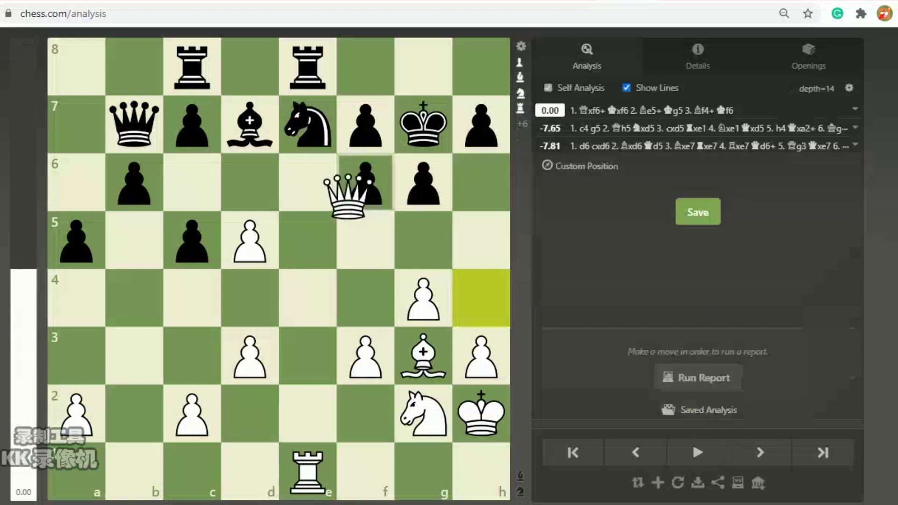
{"action": "left_click_drag", "start_coordinate": [423, 124], "coordinate": [365, 183]}
{"action": "left_click_drag", "start_coordinate": [423, 355], "coordinate": [307, 240]}
{"action": "left_click_drag", "start_coordinate": [365, 182], "coordinate": [423, 240]}
{"action": "left_click_drag", "start_coordinate": [307, 240], "coordinate": [423, 124]}
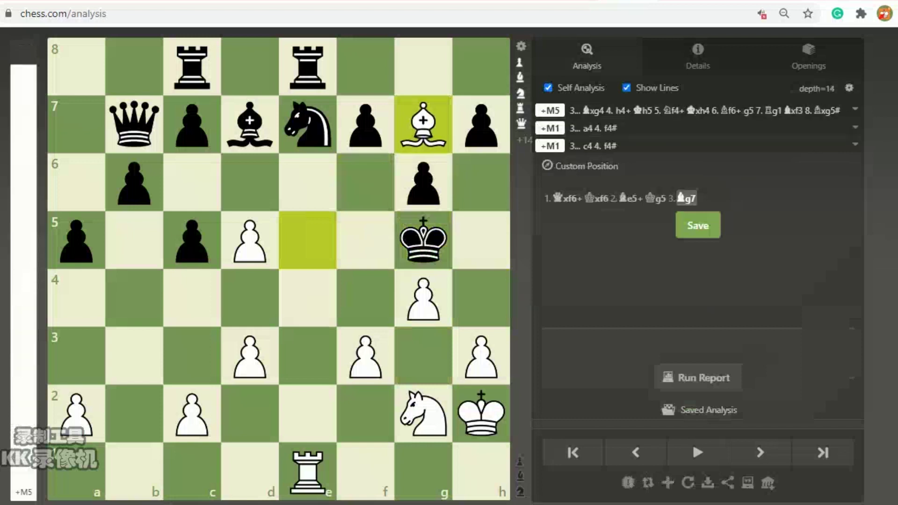
- Continue the line with 3...Bxg4 4.h4+, and step back to the position after 2...Kg5
{"action": "left_click_drag", "start_coordinate": [251, 124], "coordinate": [423, 298]}
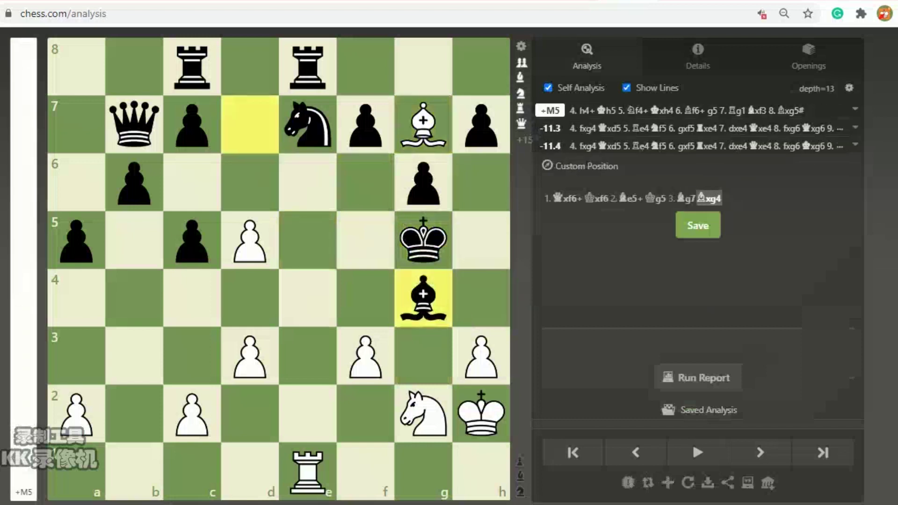
{"action": "left_click_drag", "start_coordinate": [480, 355], "coordinate": [480, 309]}
{"action": "mouse_move", "coordinate": [423, 240]}
{"action": "left_mouse_down"}
{"action": "mouse_move", "coordinate": [443, 232]}
{"action": "mouse_move", "coordinate": [423, 240]}
{"action": "left_mouse_up"}
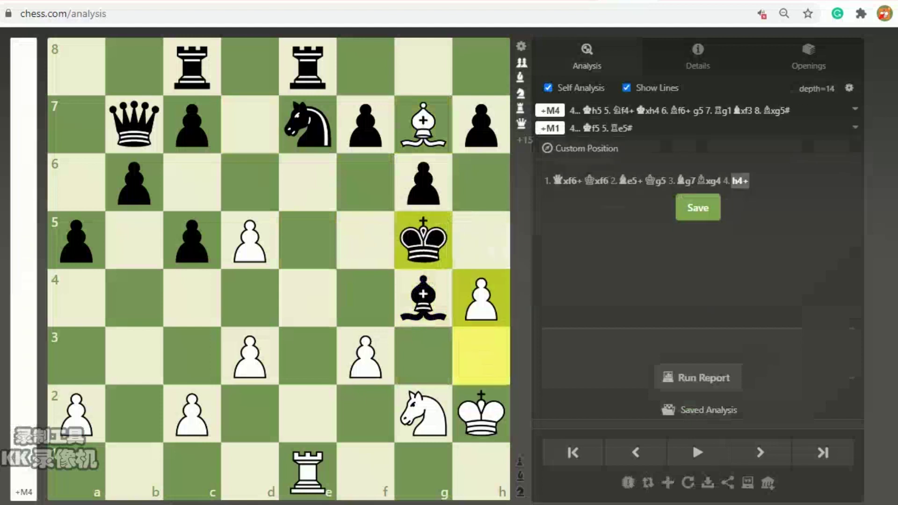
{"action": "key", "text": "Left"}
{"action": "key", "text": "Left"}
{"action": "key", "text": "Left"}
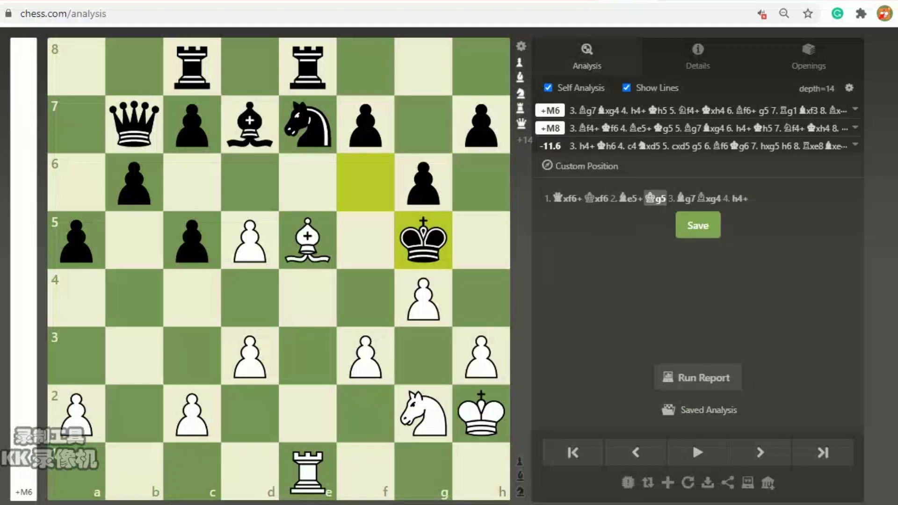
- From the position after 2...Kg5, add the variation 3.h4+ Kh6 4.g5+ Kh5 5.Kg3 Nxd5
{"action": "left_click_drag", "start_coordinate": [481, 355], "coordinate": [480, 299]}
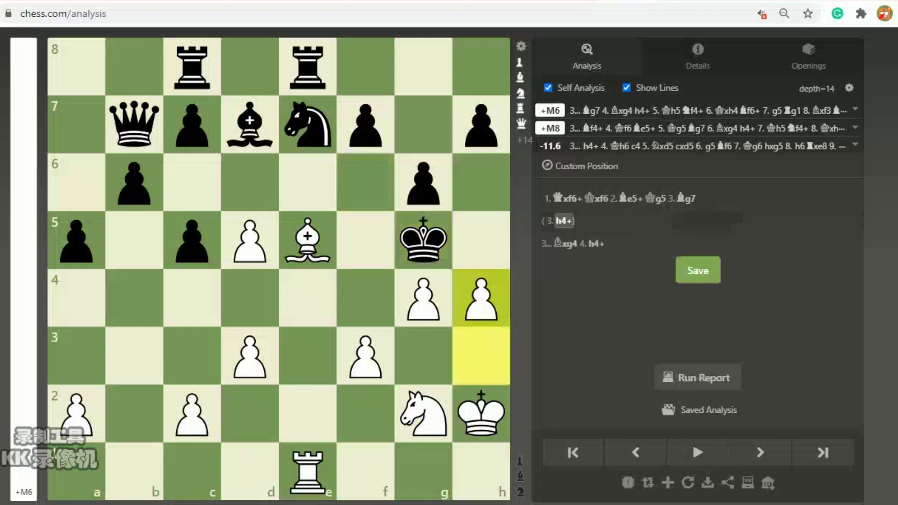
{"action": "left_click_drag", "start_coordinate": [423, 240], "coordinate": [481, 182]}
{"action": "left_click_drag", "start_coordinate": [423, 297], "coordinate": [423, 240]}
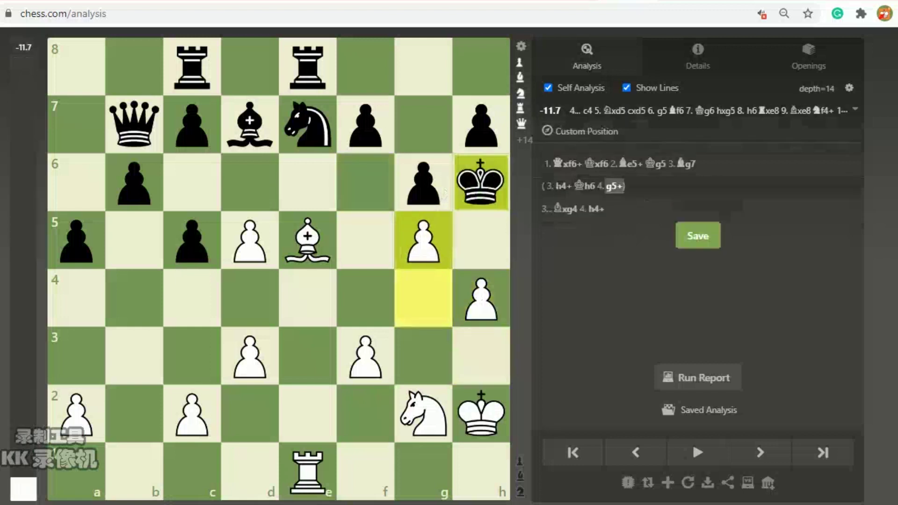
{"action": "left_click_drag", "start_coordinate": [481, 183], "coordinate": [481, 239]}
{"action": "left_click_drag", "start_coordinate": [481, 413], "coordinate": [423, 356]}
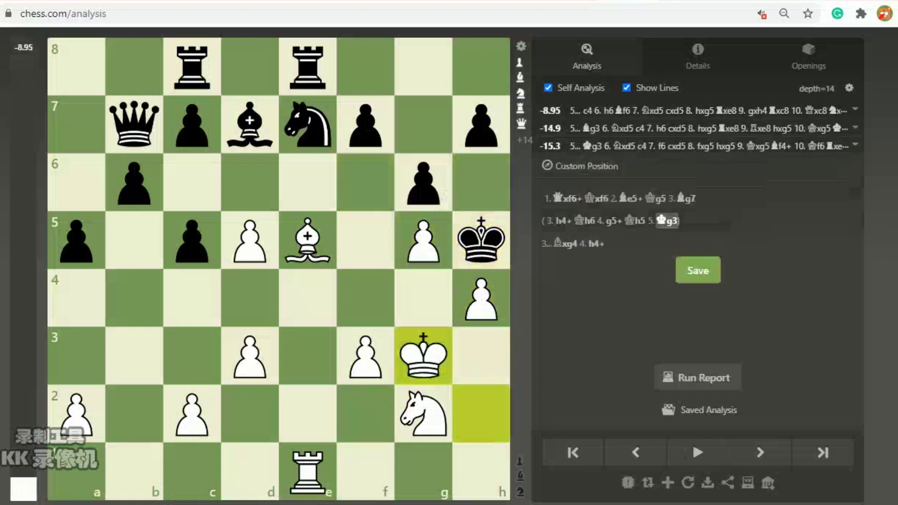
{"action": "left_click_drag", "start_coordinate": [308, 124], "coordinate": [250, 240]}
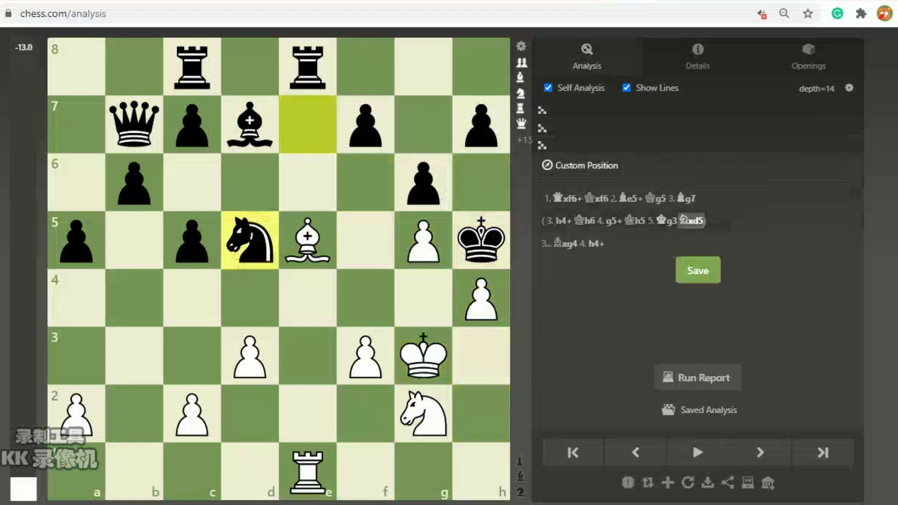
- Return to 3.Bg7 in the main line and play 3...Bxg4 4.h4+ Kf5 5.Re5#
{"action": "left_click", "coordinate": [686, 198]}
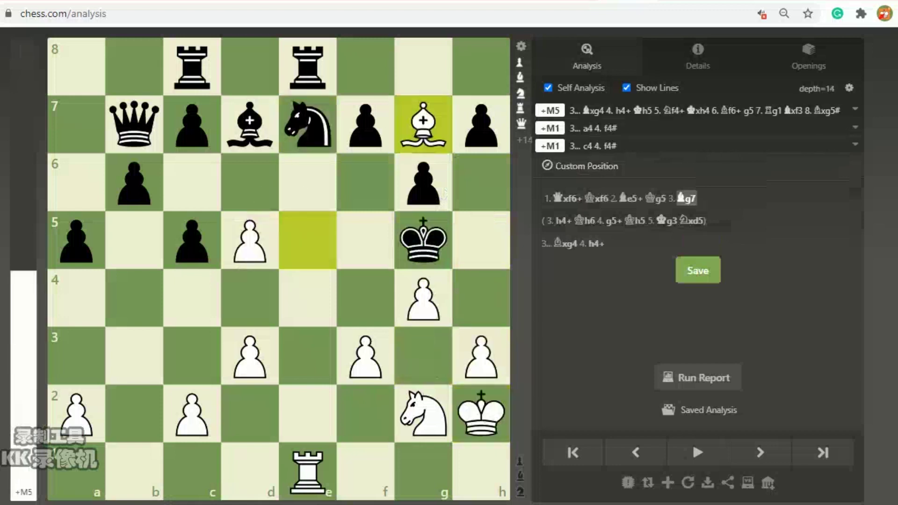
{"action": "key", "text": "Right"}
{"action": "left_click_drag", "start_coordinate": [481, 356], "coordinate": [481, 298]}
{"action": "left_click_drag", "start_coordinate": [423, 240], "coordinate": [365, 240]}
{"action": "left_click_drag", "start_coordinate": [307, 471], "coordinate": [307, 240]}
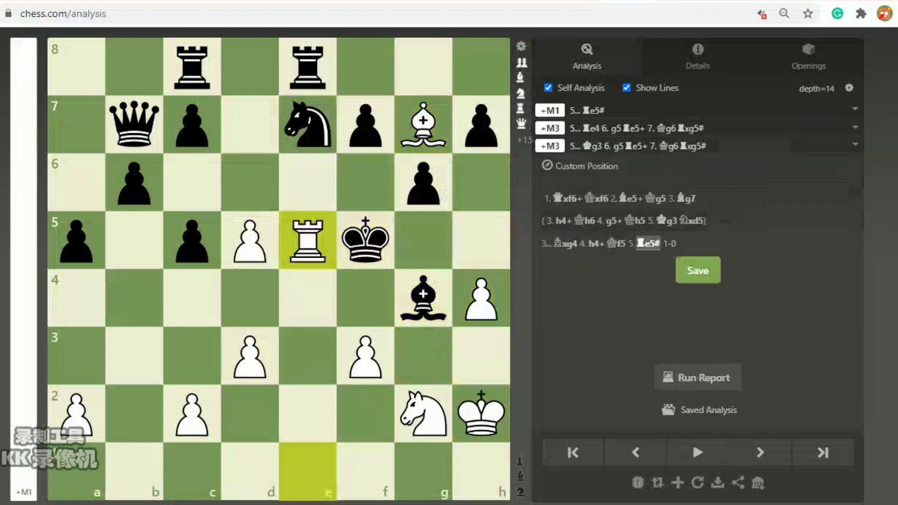
- Go back to 4.h4+ and add the alternative 4...Kh5 5.Nf4+ Kxh4 6.Bf6+ g5 7.Rg1
{"action": "key", "text": "Left"}
{"action": "key", "text": "Left"}
{"action": "left_click_drag", "start_coordinate": [423, 240], "coordinate": [481, 240]}
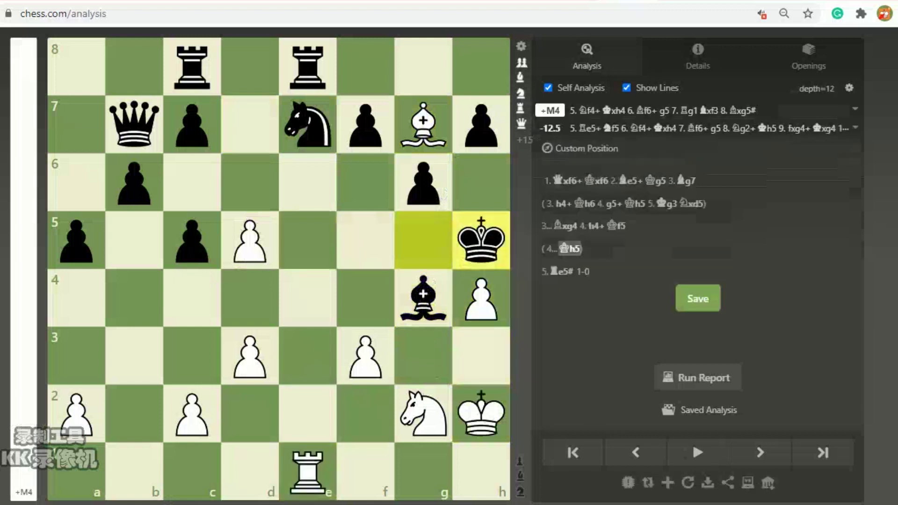
{"action": "left_click_drag", "start_coordinate": [423, 414], "coordinate": [365, 298]}
{"action": "left_click_drag", "start_coordinate": [481, 240], "coordinate": [481, 298]}
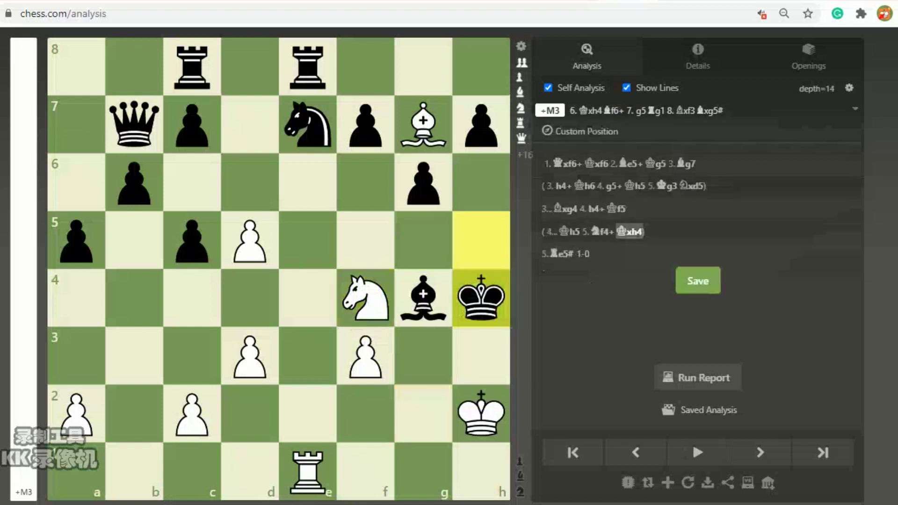
{"action": "left_click_drag", "start_coordinate": [423, 124], "coordinate": [365, 182]}
{"action": "left_click_drag", "start_coordinate": [424, 182], "coordinate": [423, 240]}
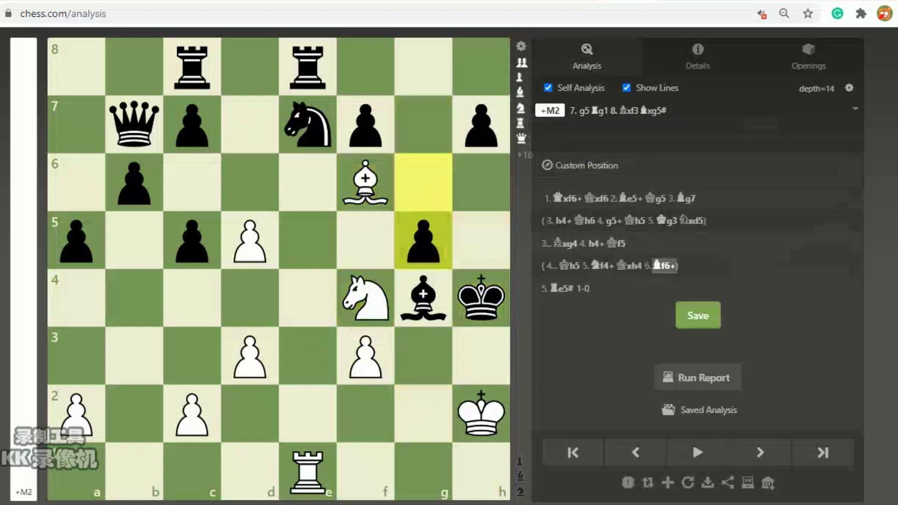
{"action": "left_click_drag", "start_coordinate": [307, 472], "coordinate": [423, 473]}
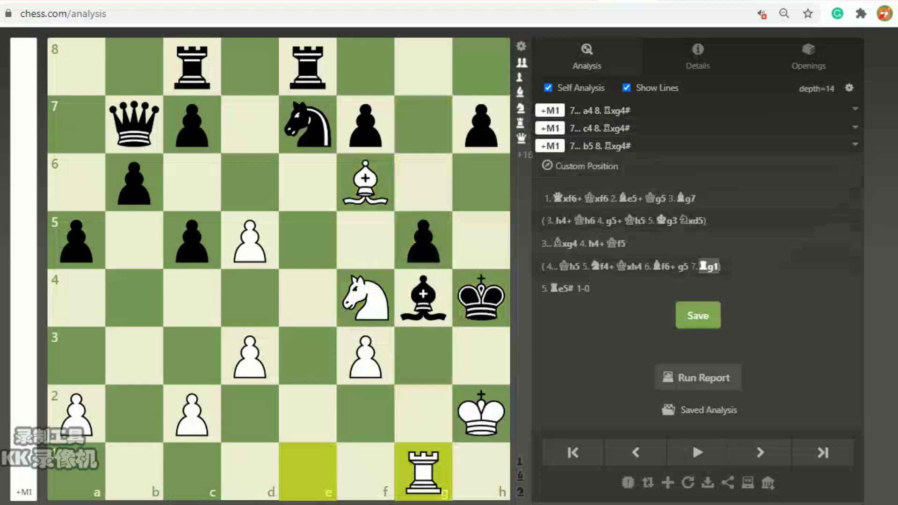
- Continue the 4...Kh5 variation with 7...Bxf3 8.Rxg5 Nxd5, briefly marking and unmarking the c4 square
{"action": "left_click_drag", "start_coordinate": [423, 298], "coordinate": [365, 355]}
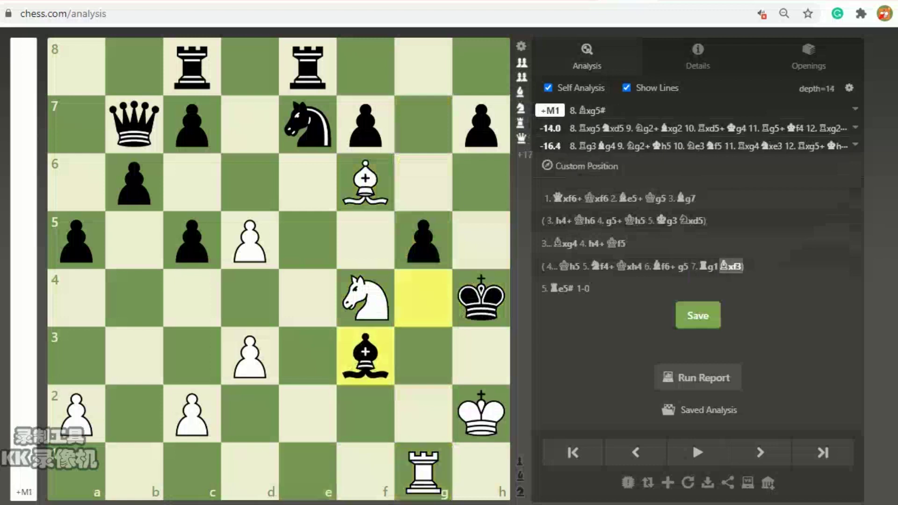
{"action": "left_click_drag", "start_coordinate": [423, 472], "coordinate": [423, 241]}
{"action": "left_click_drag", "start_coordinate": [308, 124], "coordinate": [250, 240]}
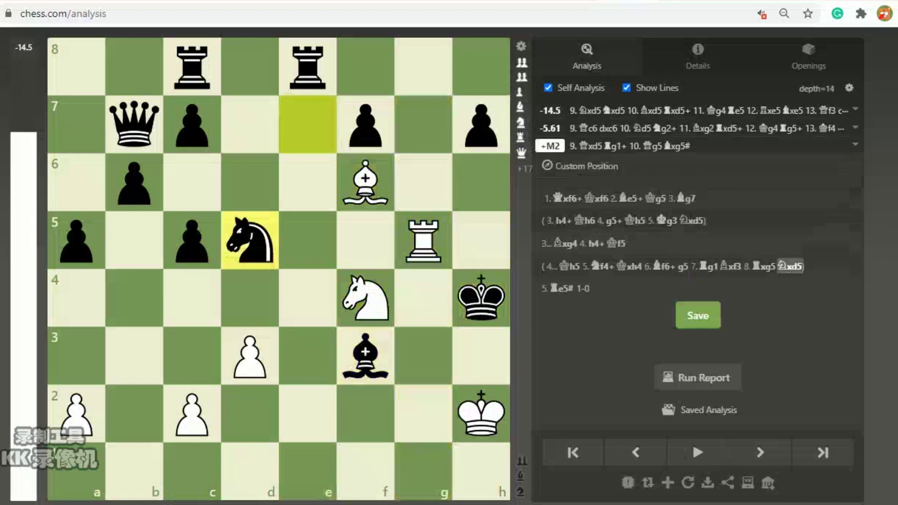
{"action": "right_click", "coordinate": [192, 298]}
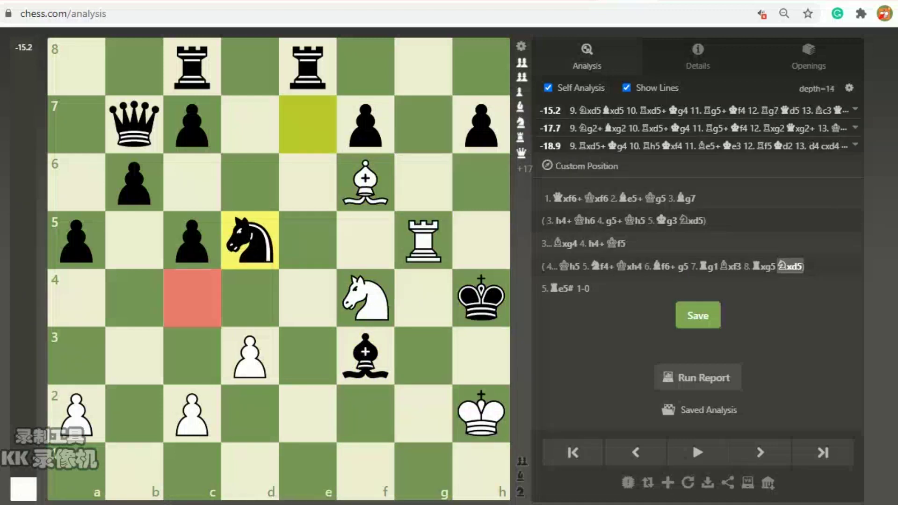
{"action": "right_click", "coordinate": [192, 298]}
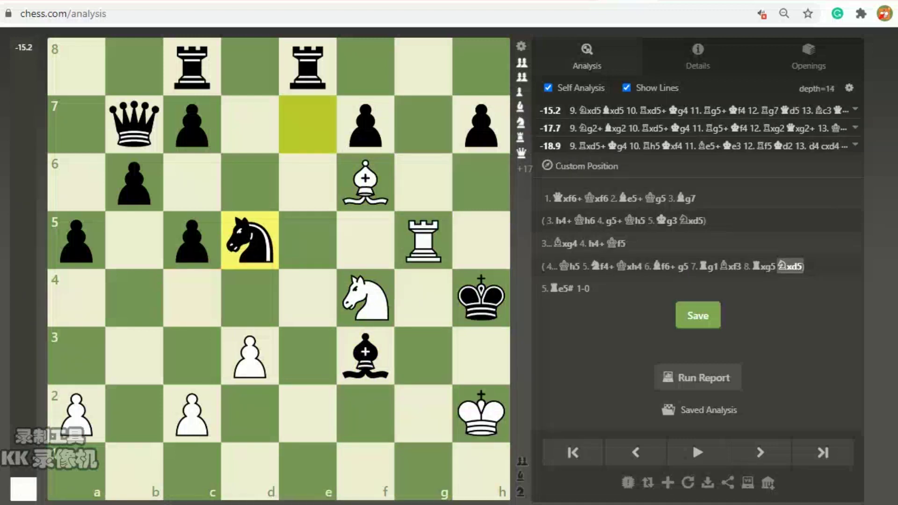
- Step back to the position after 7...Bxf3 and add the mating move 8.Bxg5#
{"action": "key", "text": "Left"}
{"action": "key", "text": "Left"}
{"action": "key", "text": "Left"}
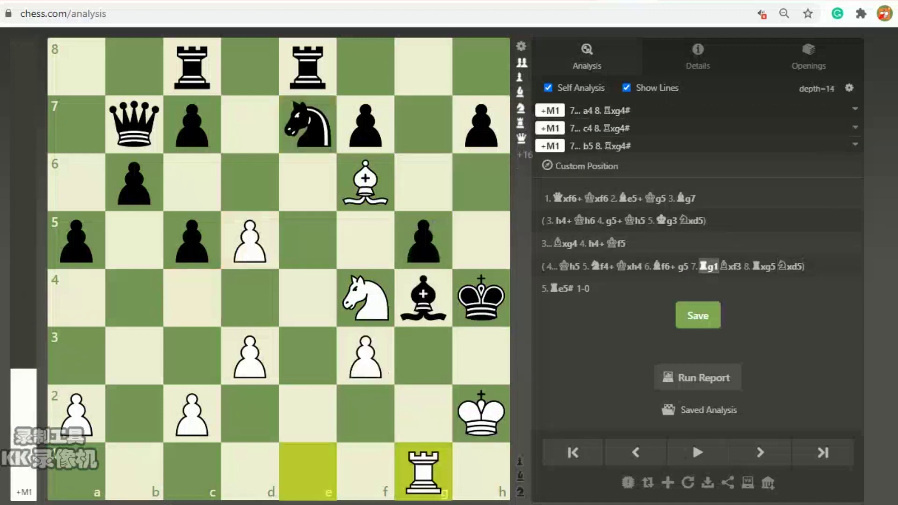
{"action": "key", "text": "Right"}
{"action": "left_click_drag", "start_coordinate": [365, 182], "coordinate": [423, 240]}
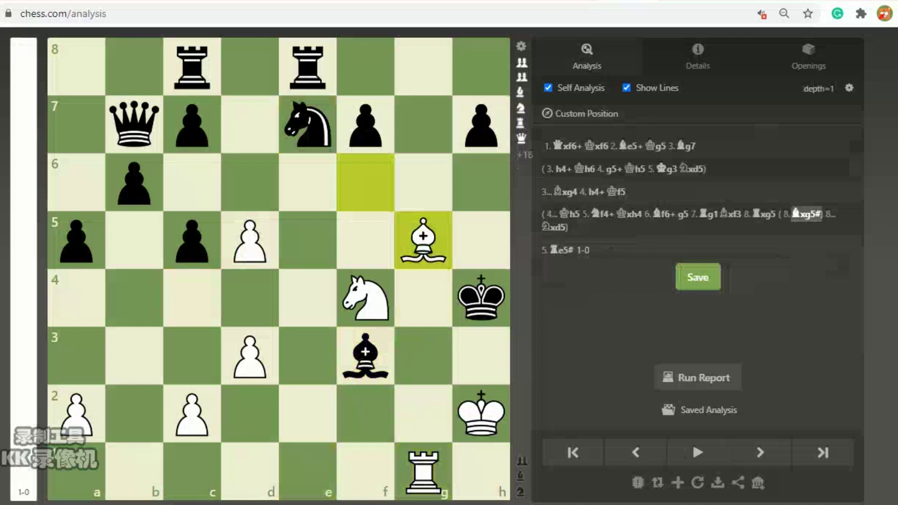
{"action": "key", "text": "alt+F1"}
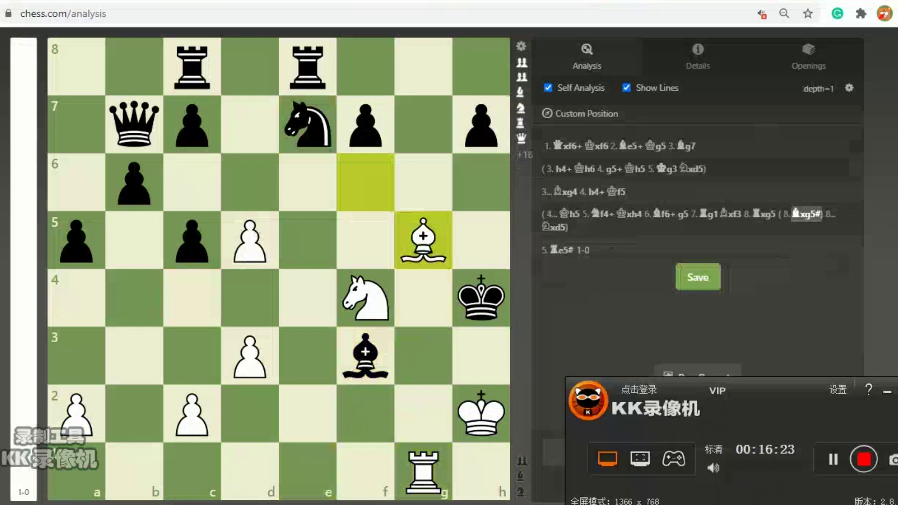
{"action": "key", "text": "alt+F1"}
- Promote 8.Bxg5# above 8.Rxg5, and promote the whole 4...Kh5 variation to the main line
{"action": "right_click", "coordinate": [806, 214]}
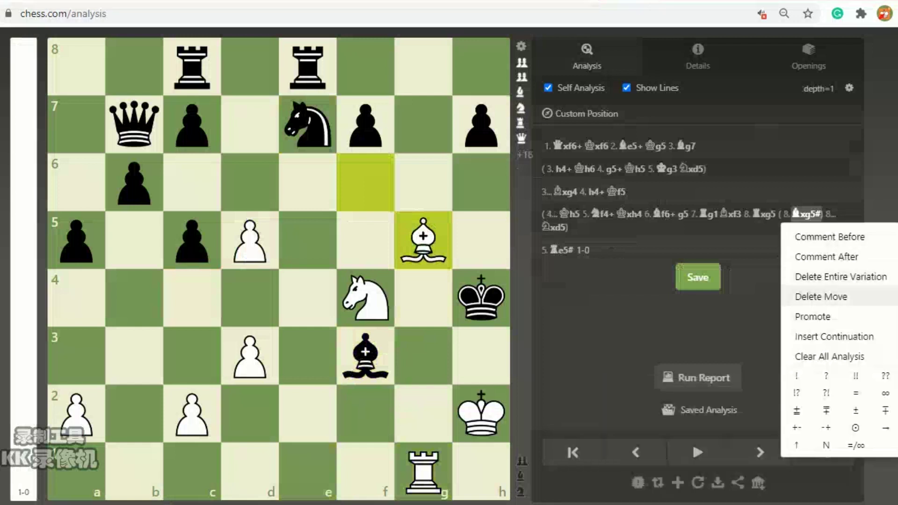
{"action": "left_click", "coordinate": [812, 316]}
{"action": "right_click", "coordinate": [766, 213]}
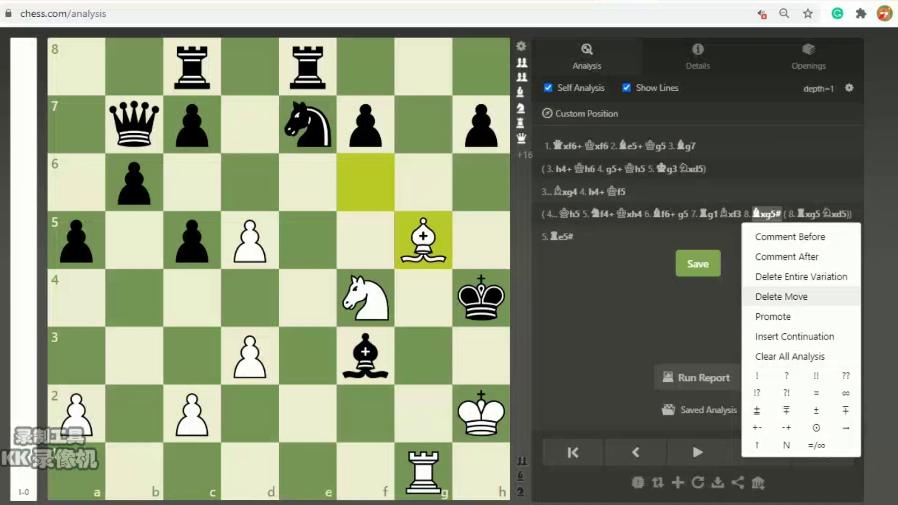
{"action": "left_click", "coordinate": [773, 317]}
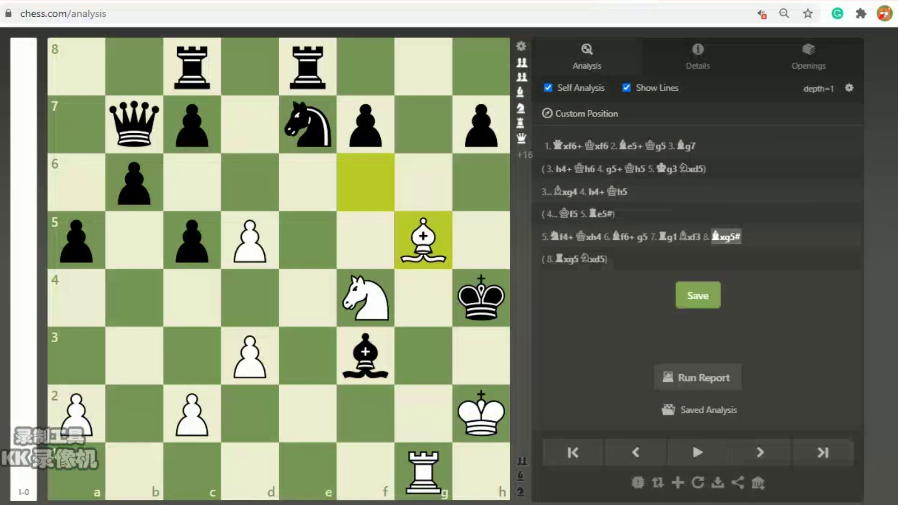
- Set the cloud game report's analysis depth to 18 (~10 sec) and close the settings
{"action": "left_click", "coordinate": [848, 88]}
{"action": "left_click", "coordinate": [475, 179]}
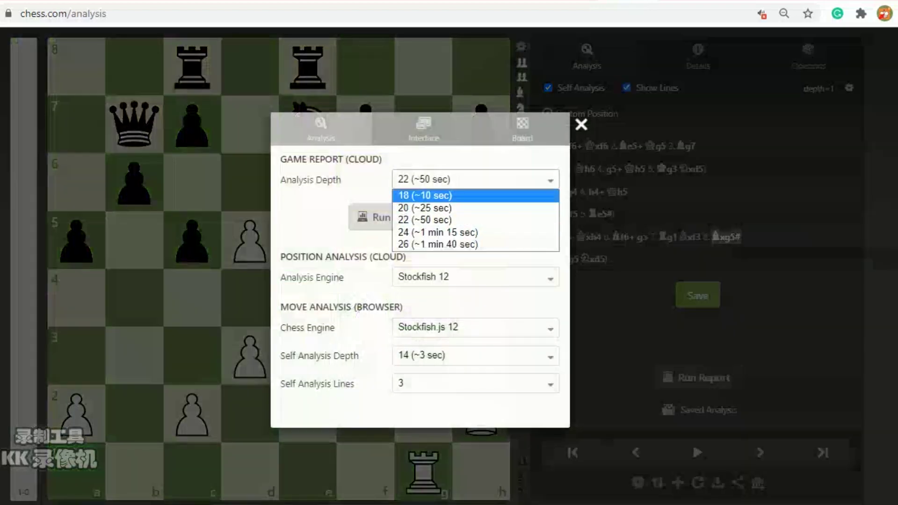
{"action": "left_click", "coordinate": [424, 196]}
{"action": "left_click", "coordinate": [580, 125]}
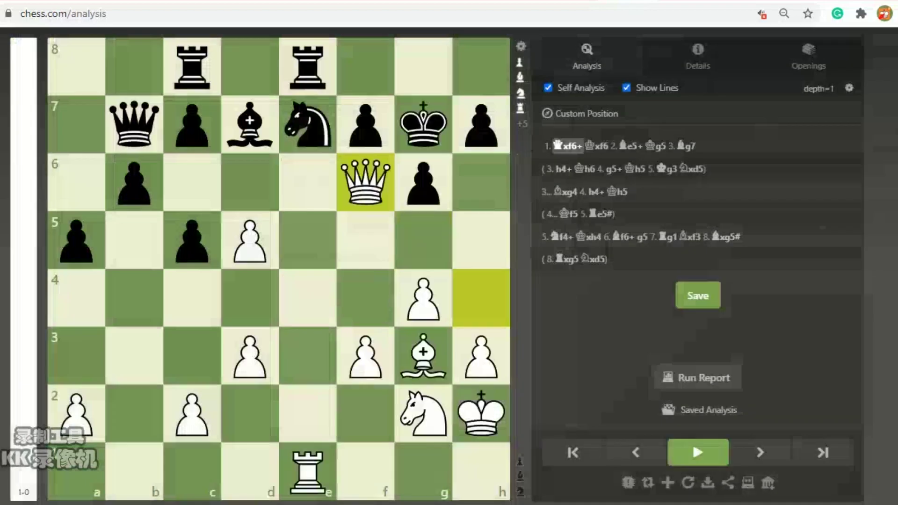